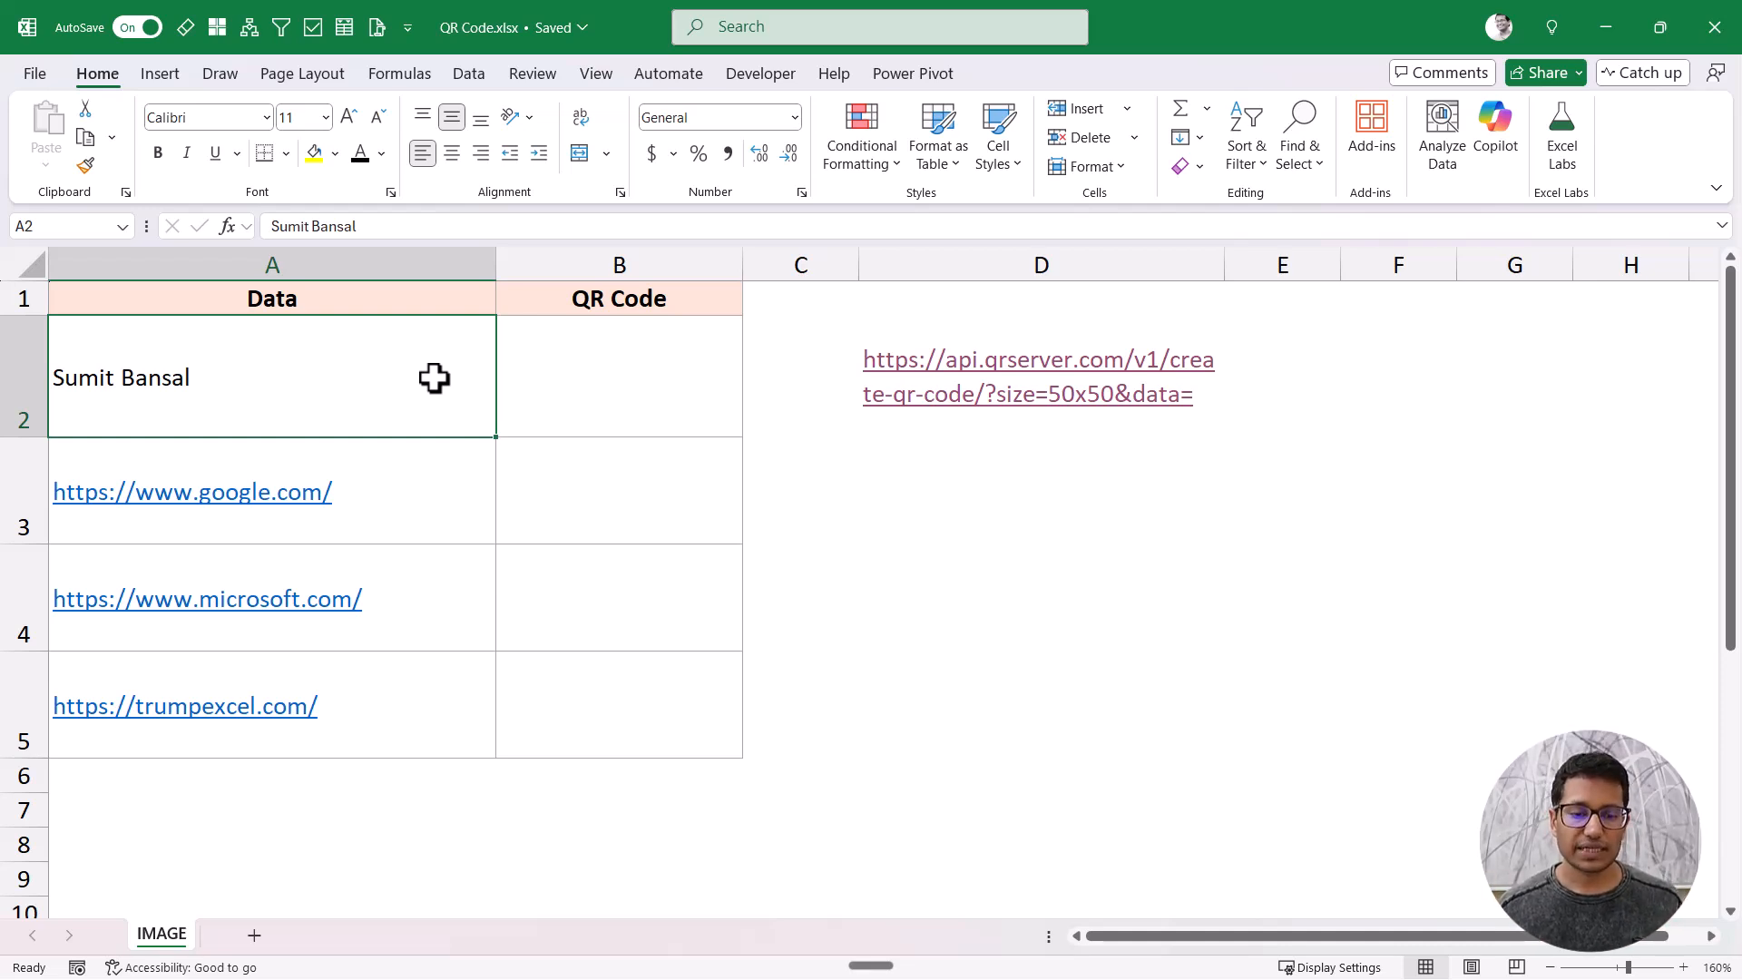
Step: Examine the Data entries, the QR Code column, and the domain, size and data parameters of the API address in D2
left_click(394, 499)
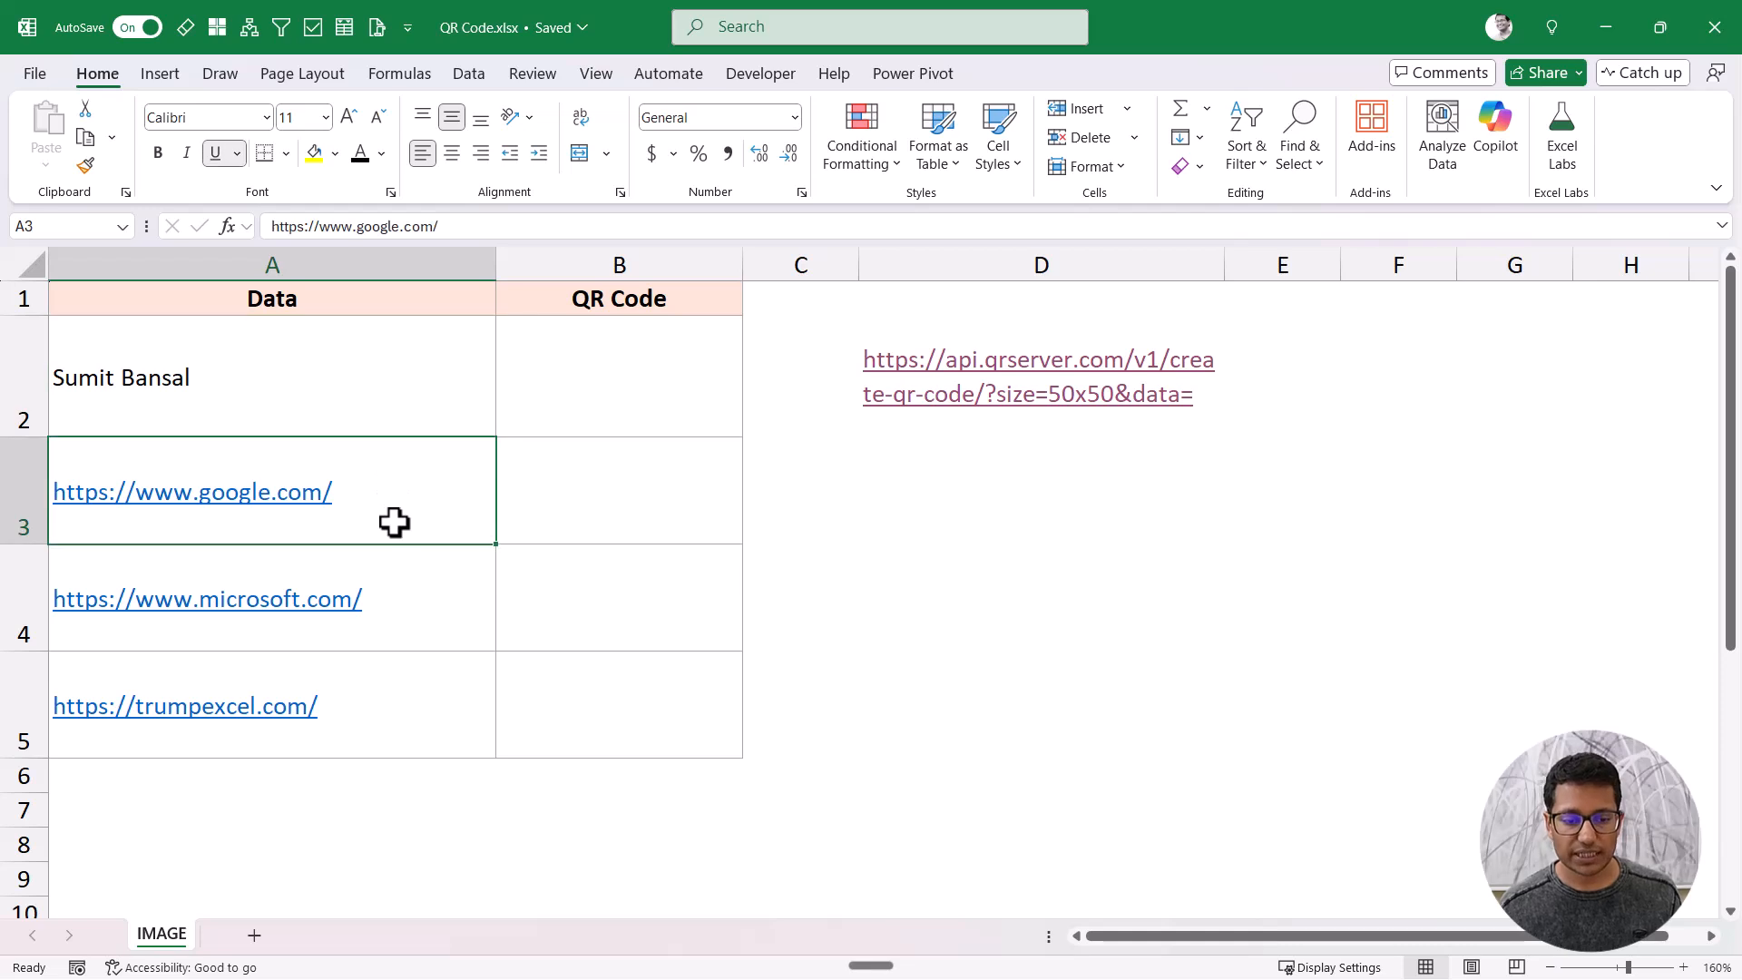
left_click(413, 589)
left_click(406, 710)
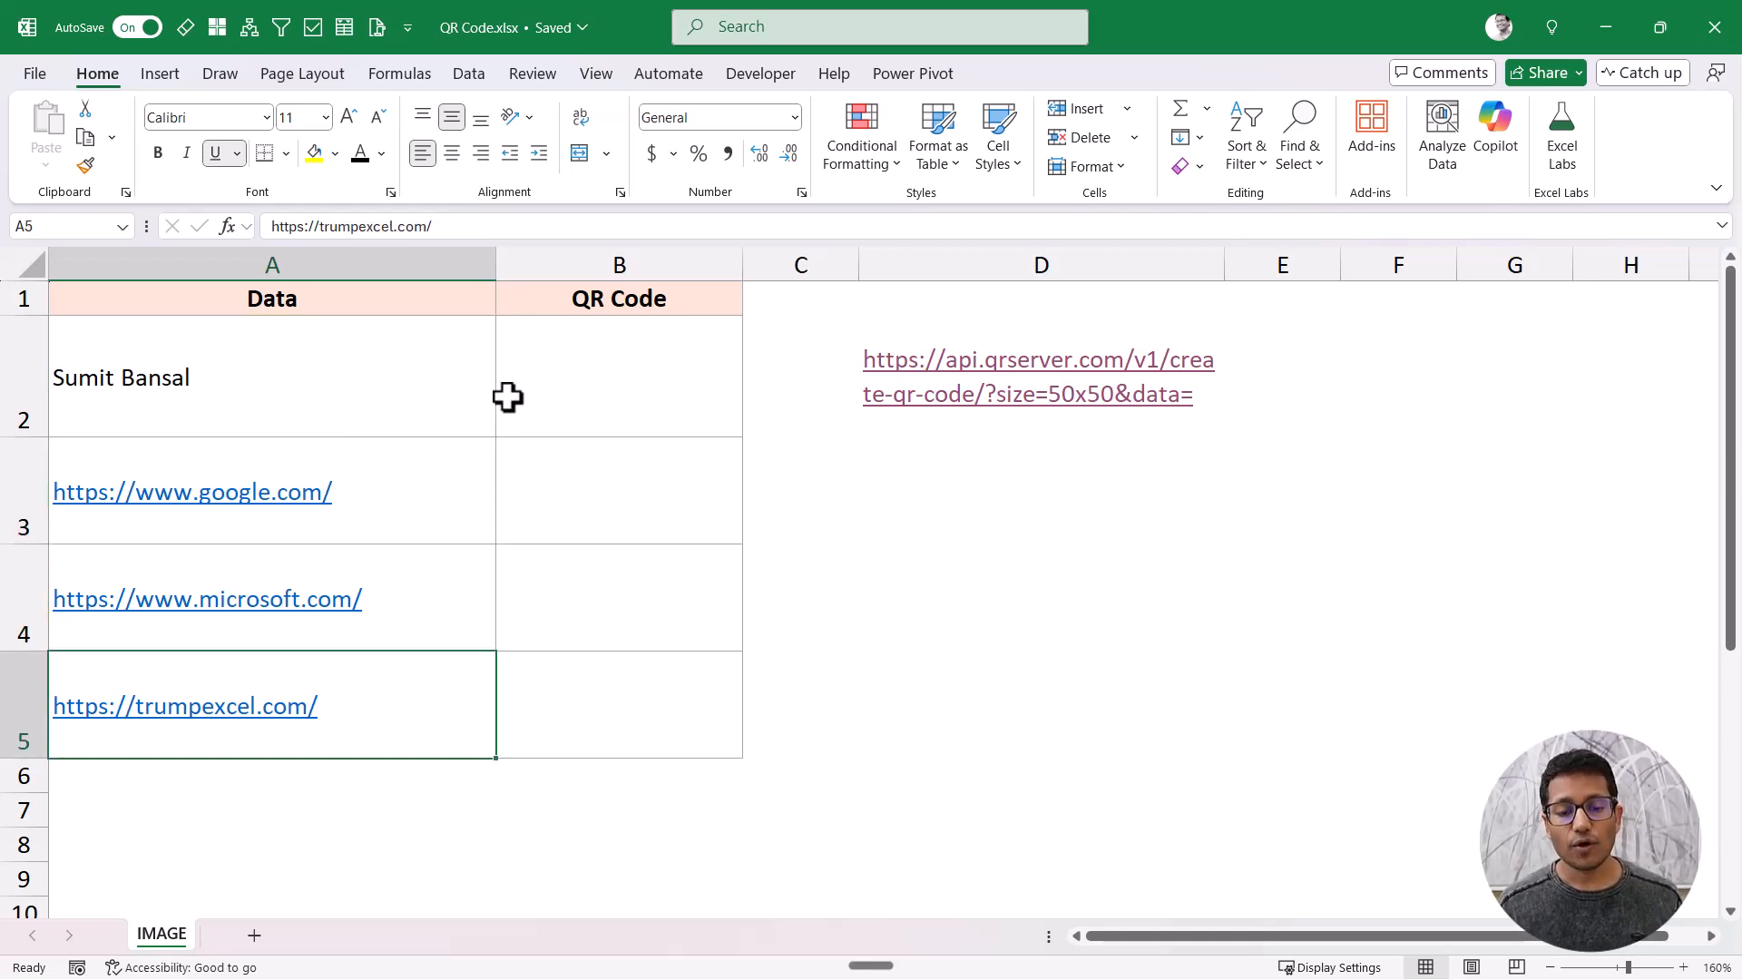
left_click_drag(566, 392, 571, 677)
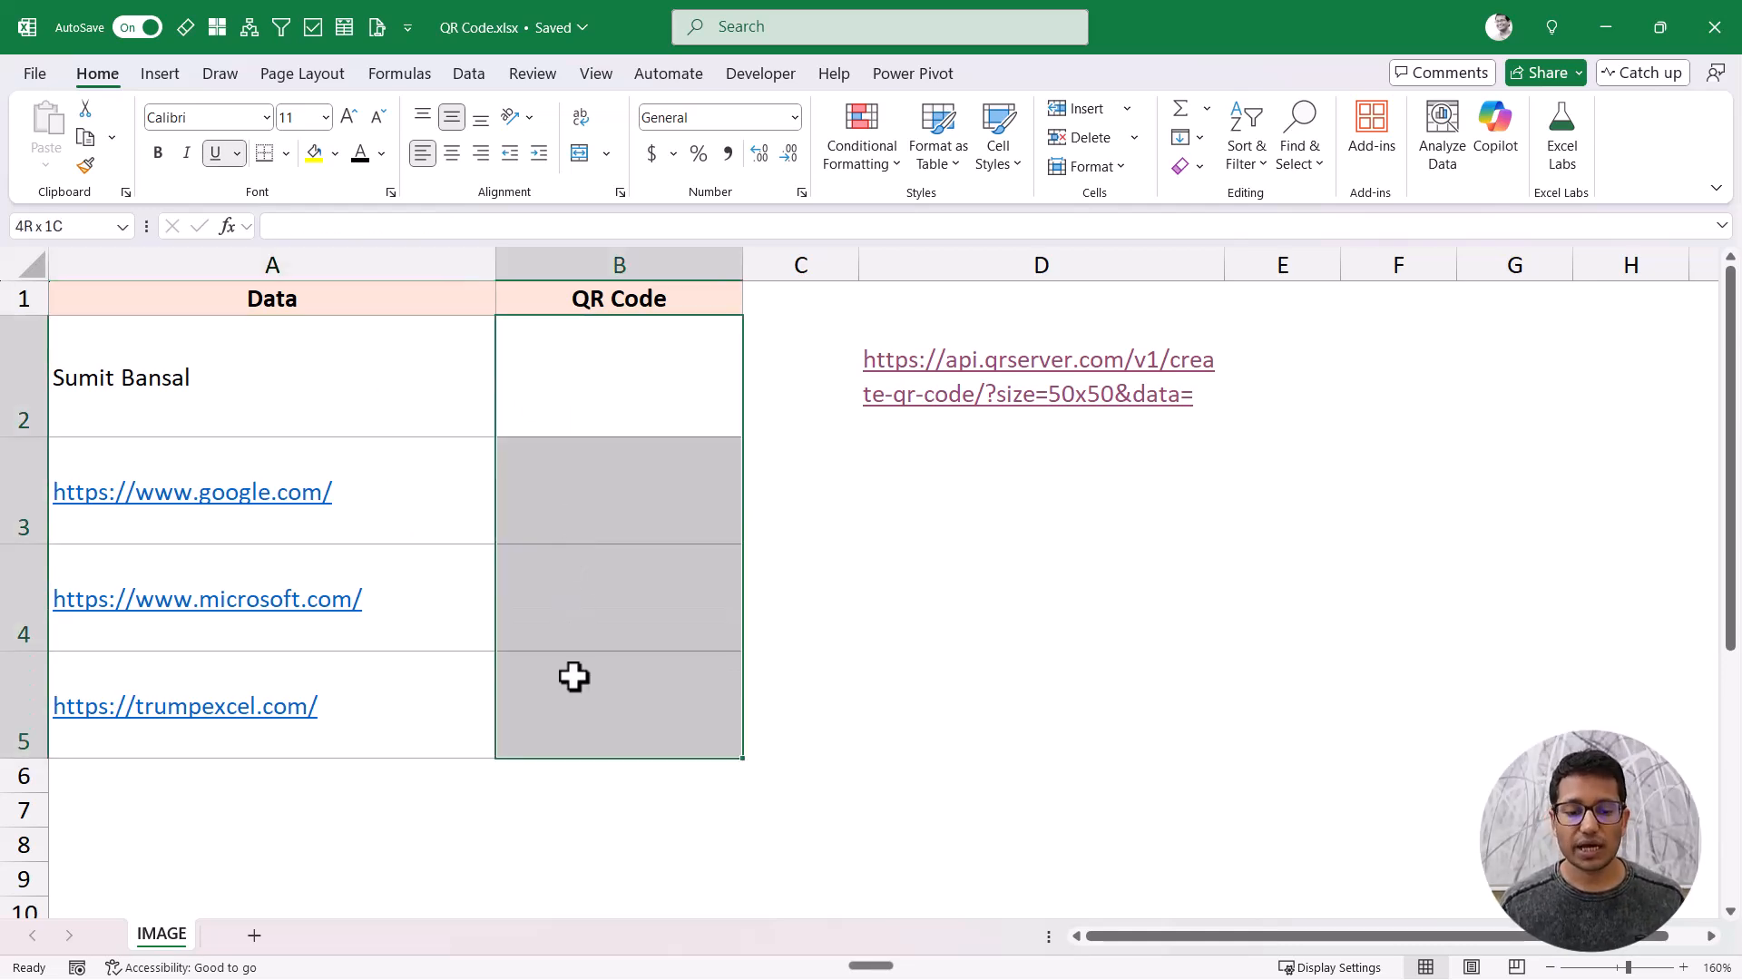
left_click(585, 392)
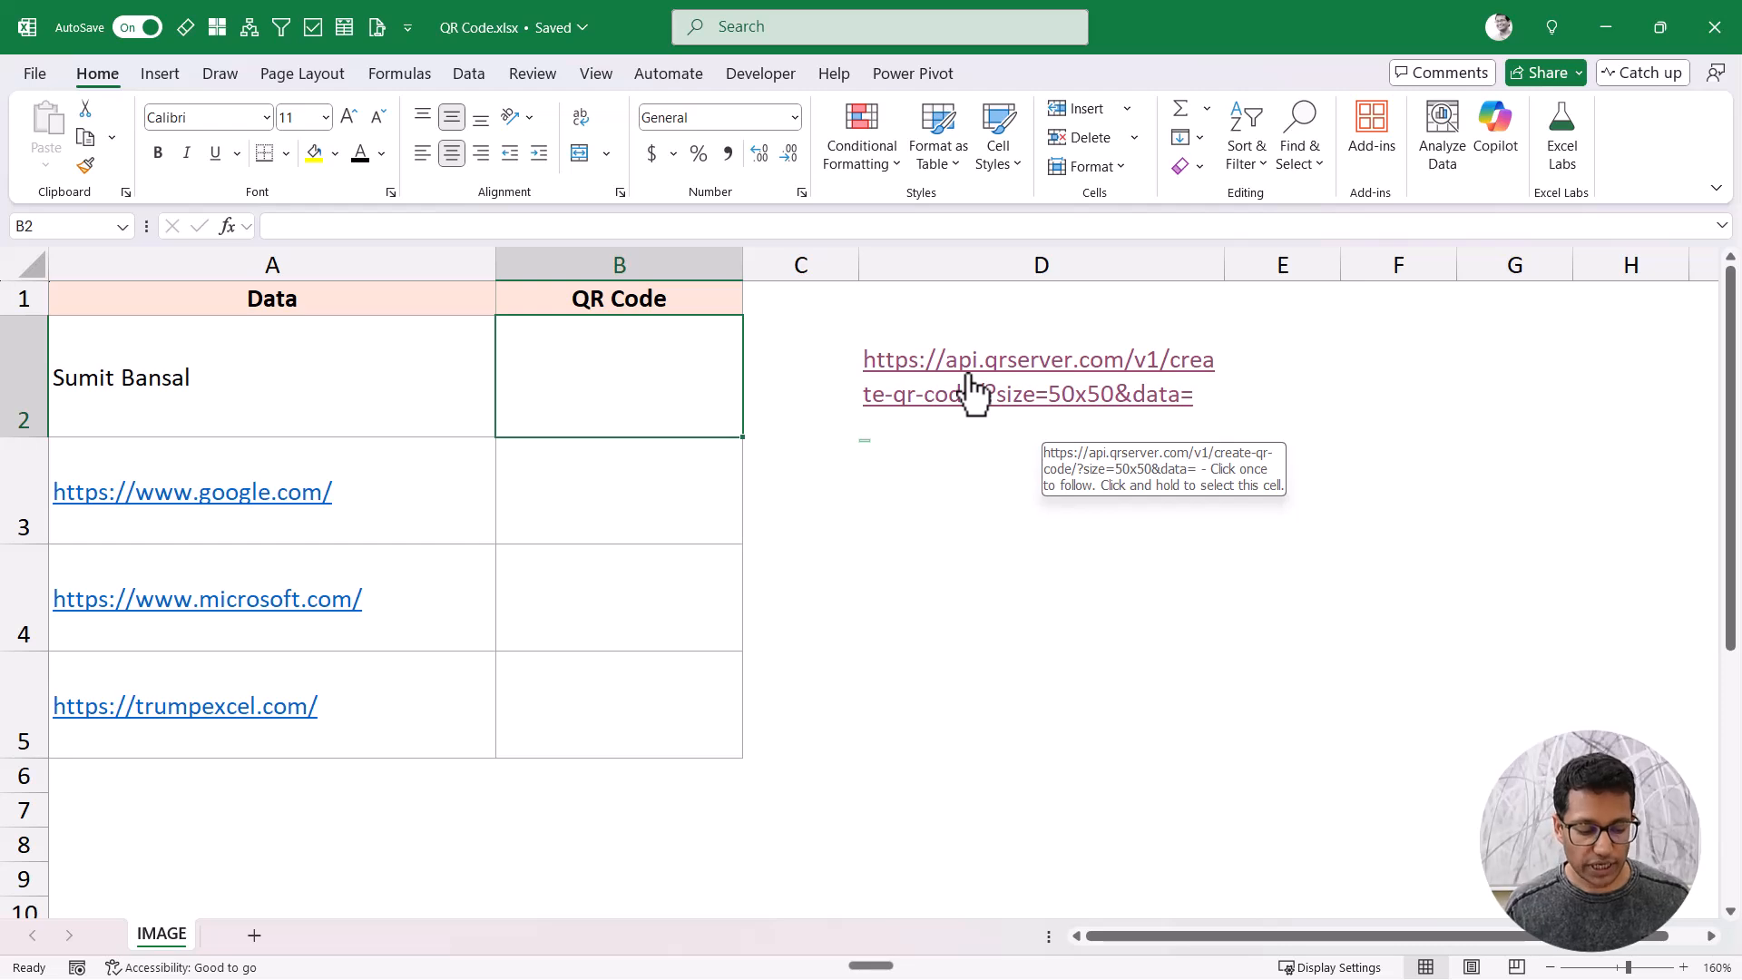
key("ctrl+2")
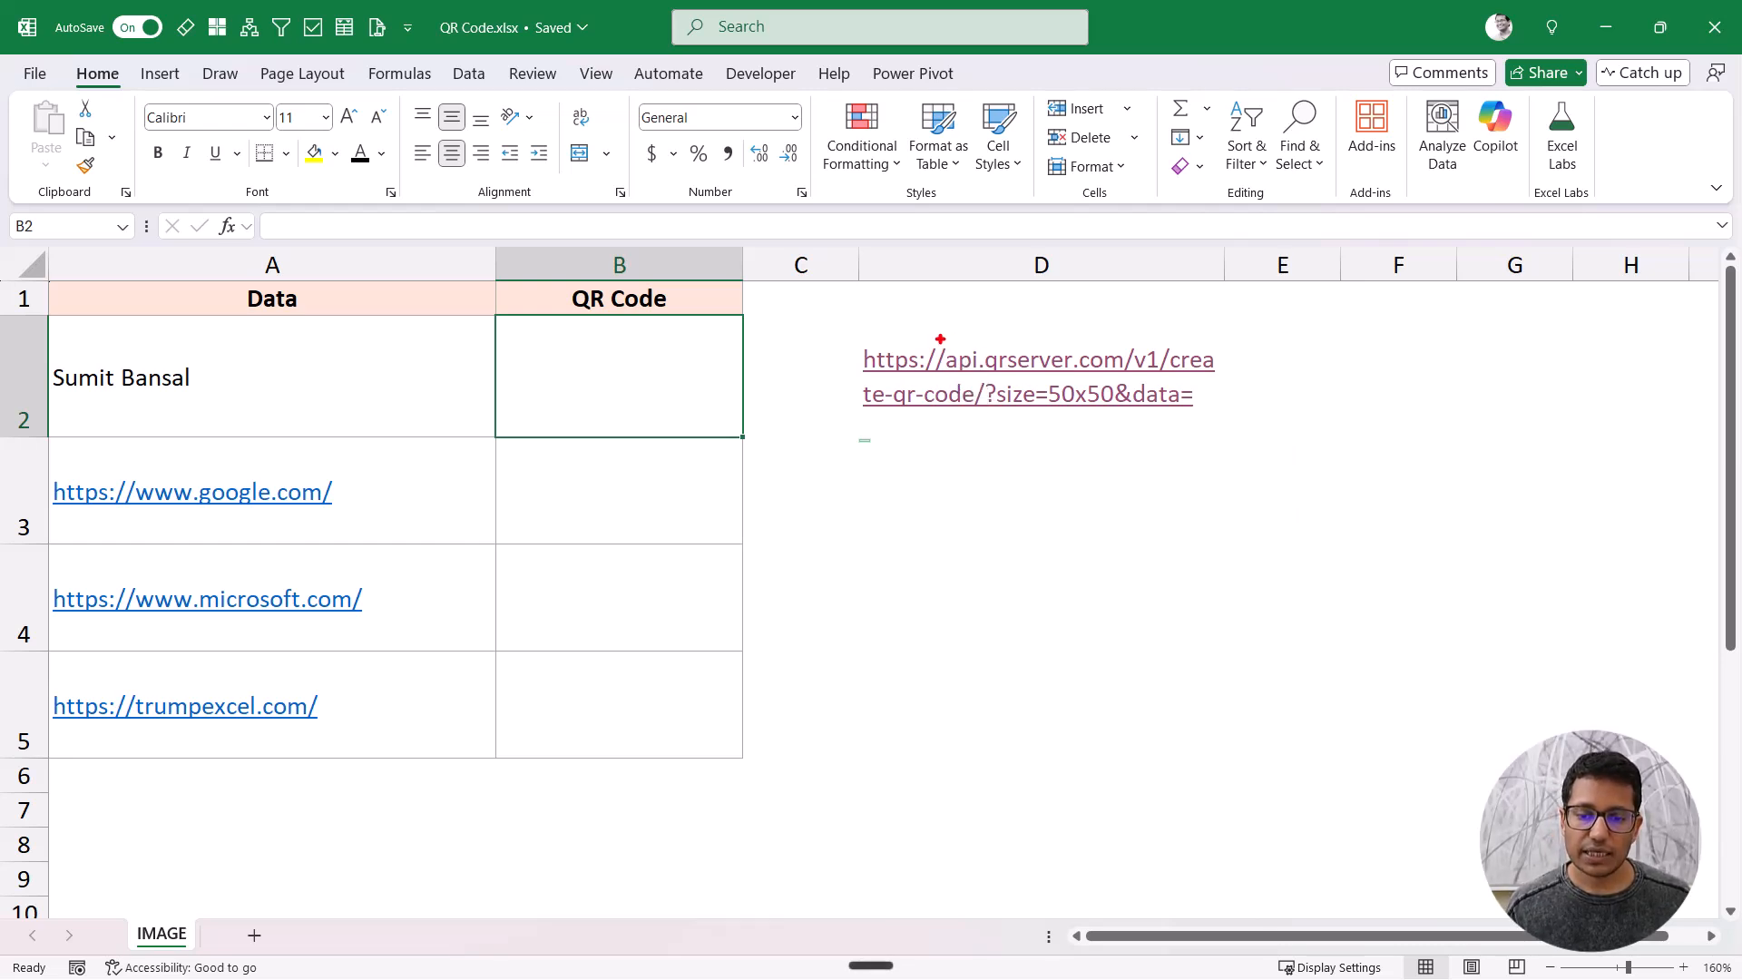
mouse_move(939, 338)
left_mouse_down()
mouse_move(1151, 377)
mouse_move(1134, 375)
left_mouse_up()
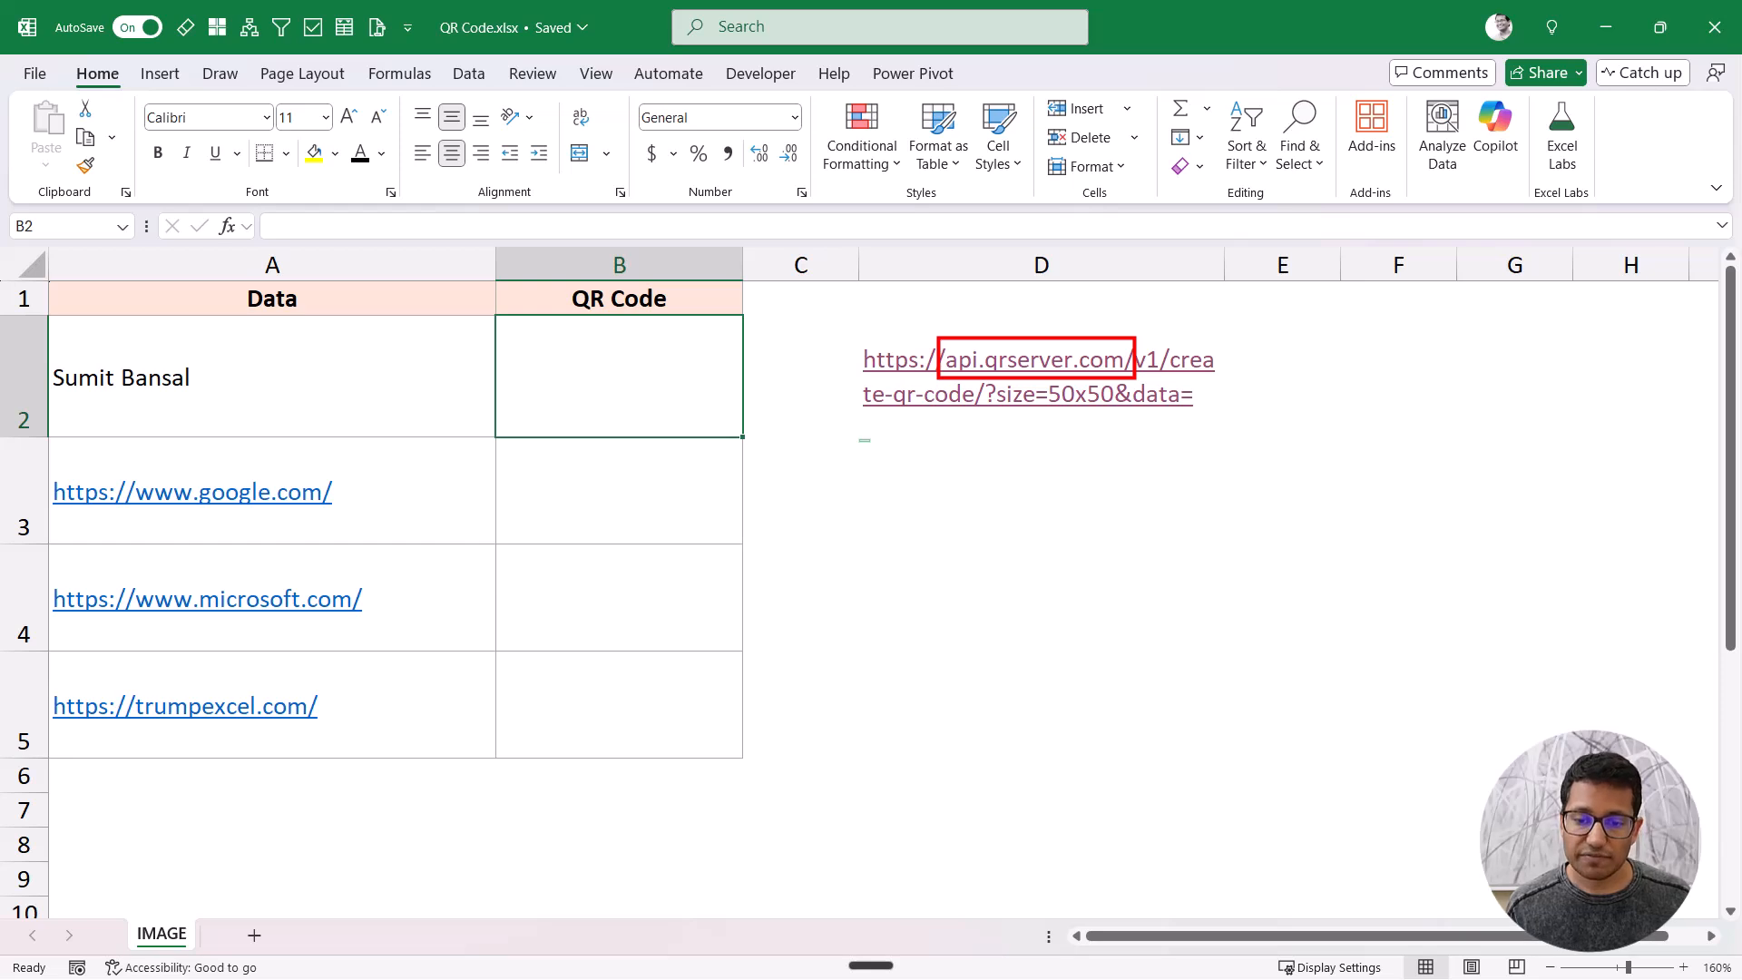
key("e")
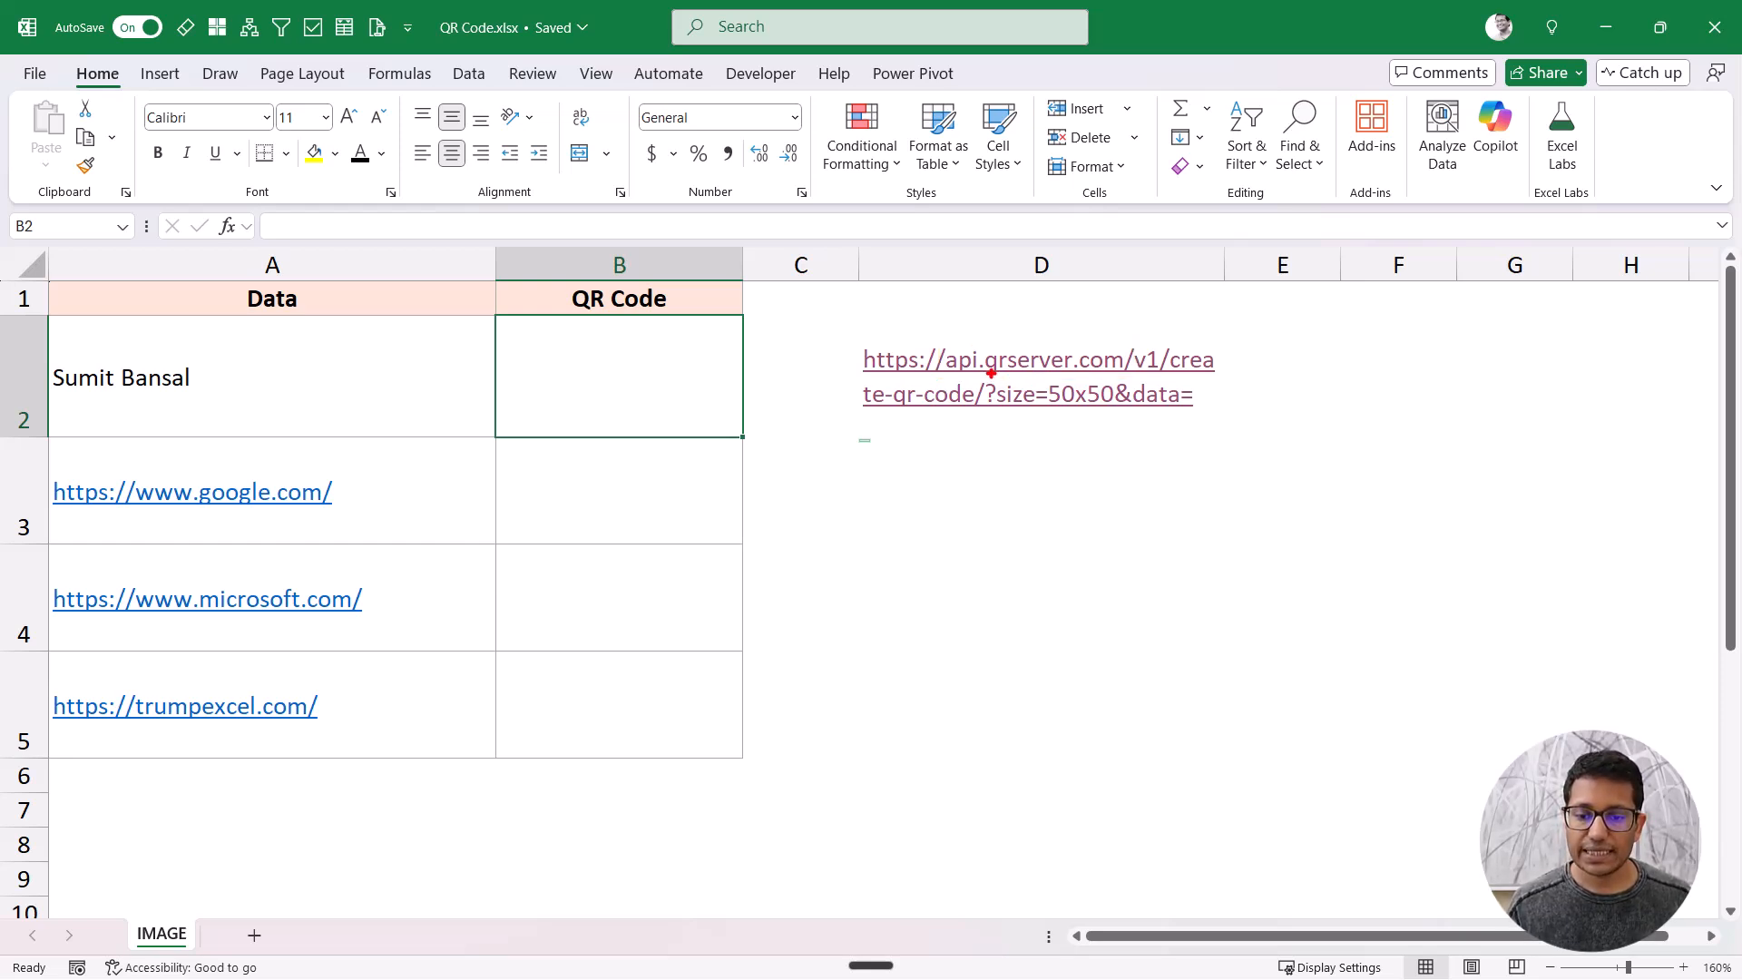
mouse_move(992, 372)
left_mouse_down()
mouse_move(1044, 406)
mouse_move(1125, 413)
left_mouse_up()
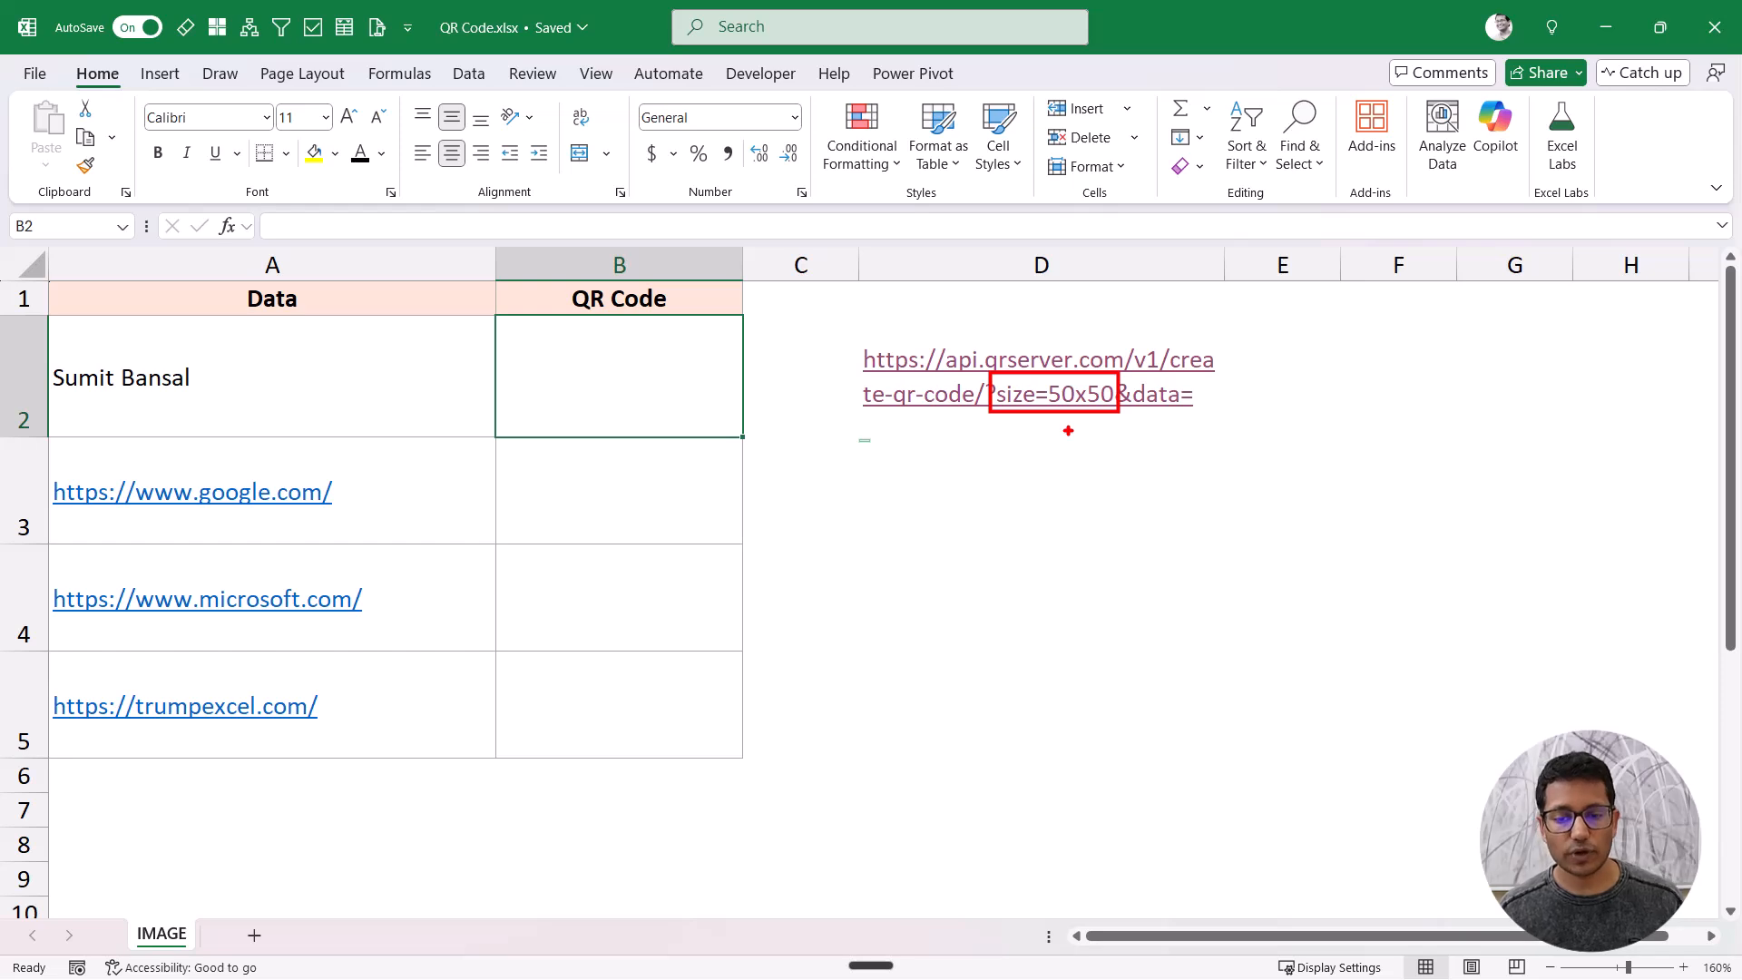
key("e")
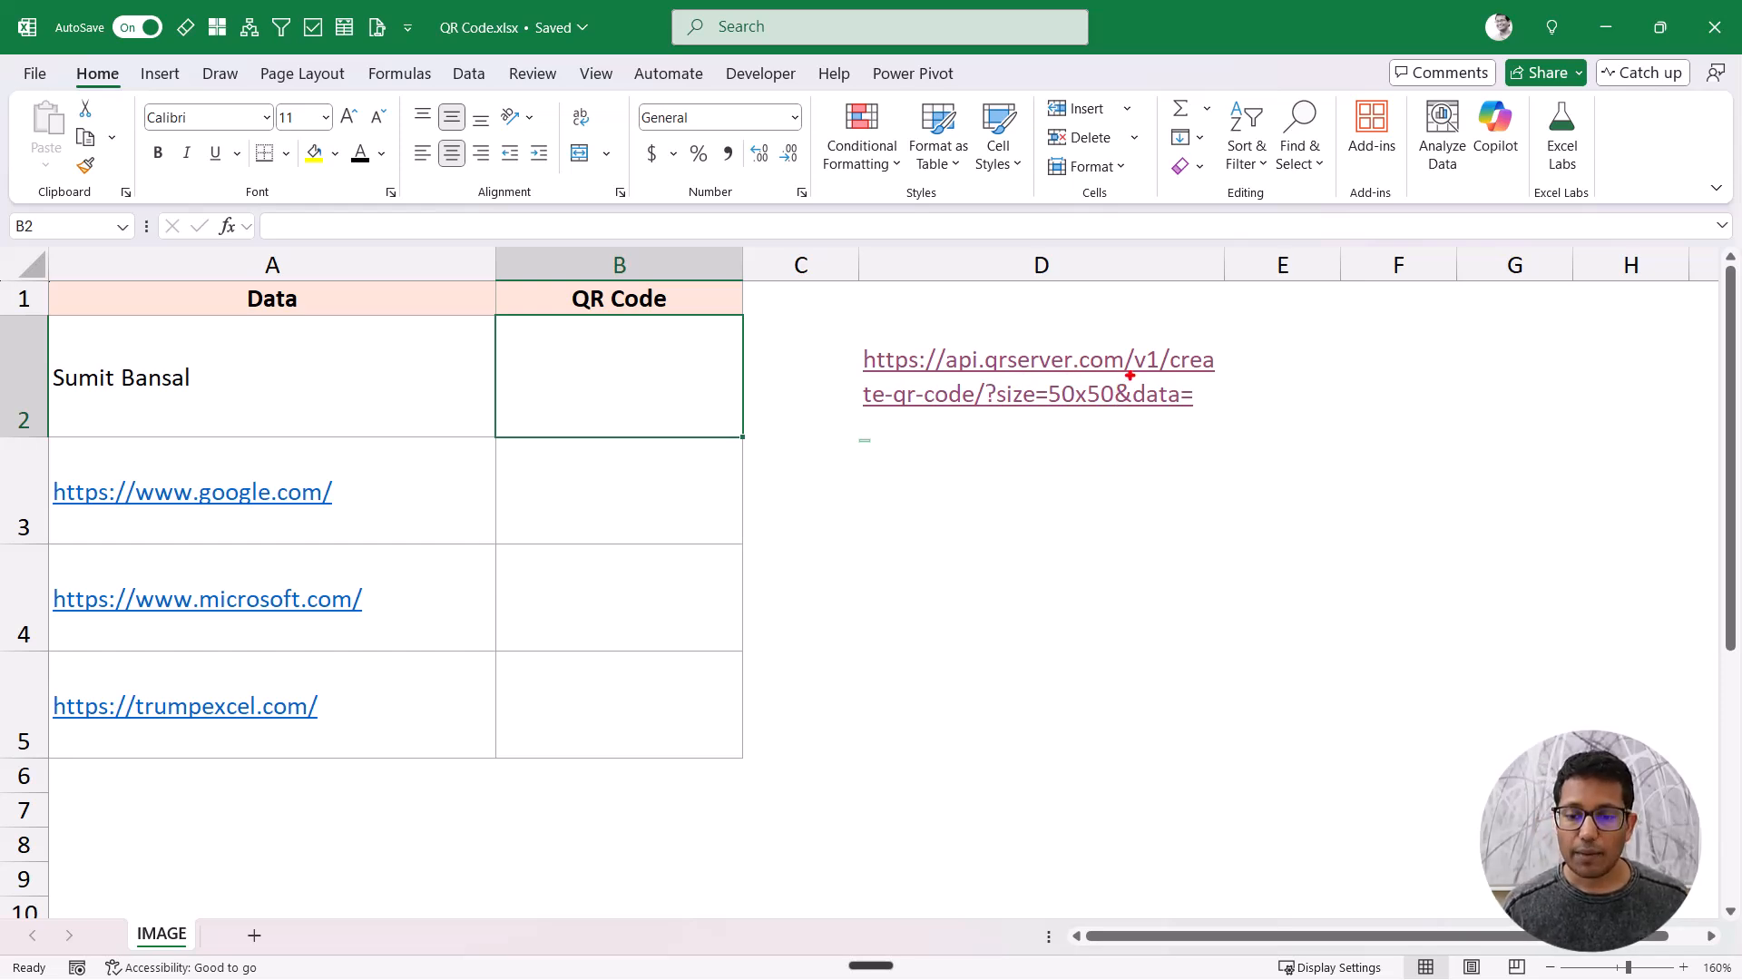
mouse_move(1133, 371)
left_mouse_down()
mouse_move(1184, 411)
mouse_move(1309, 418)
left_mouse_up()
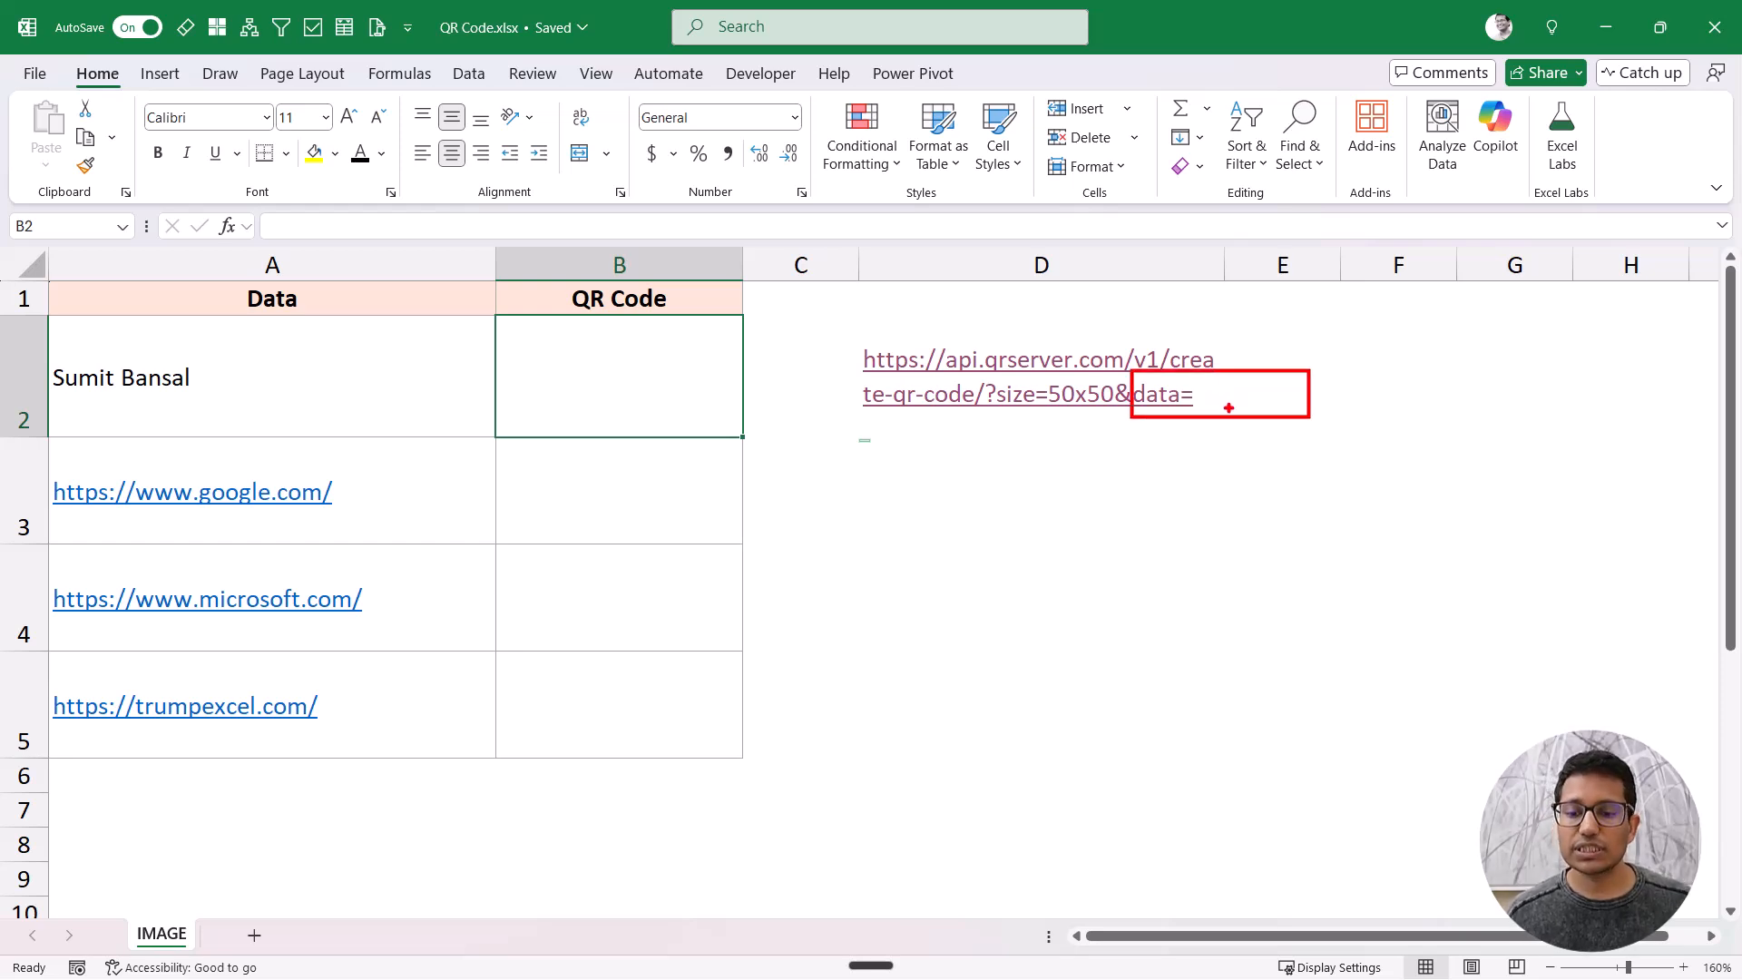
key("Escape")
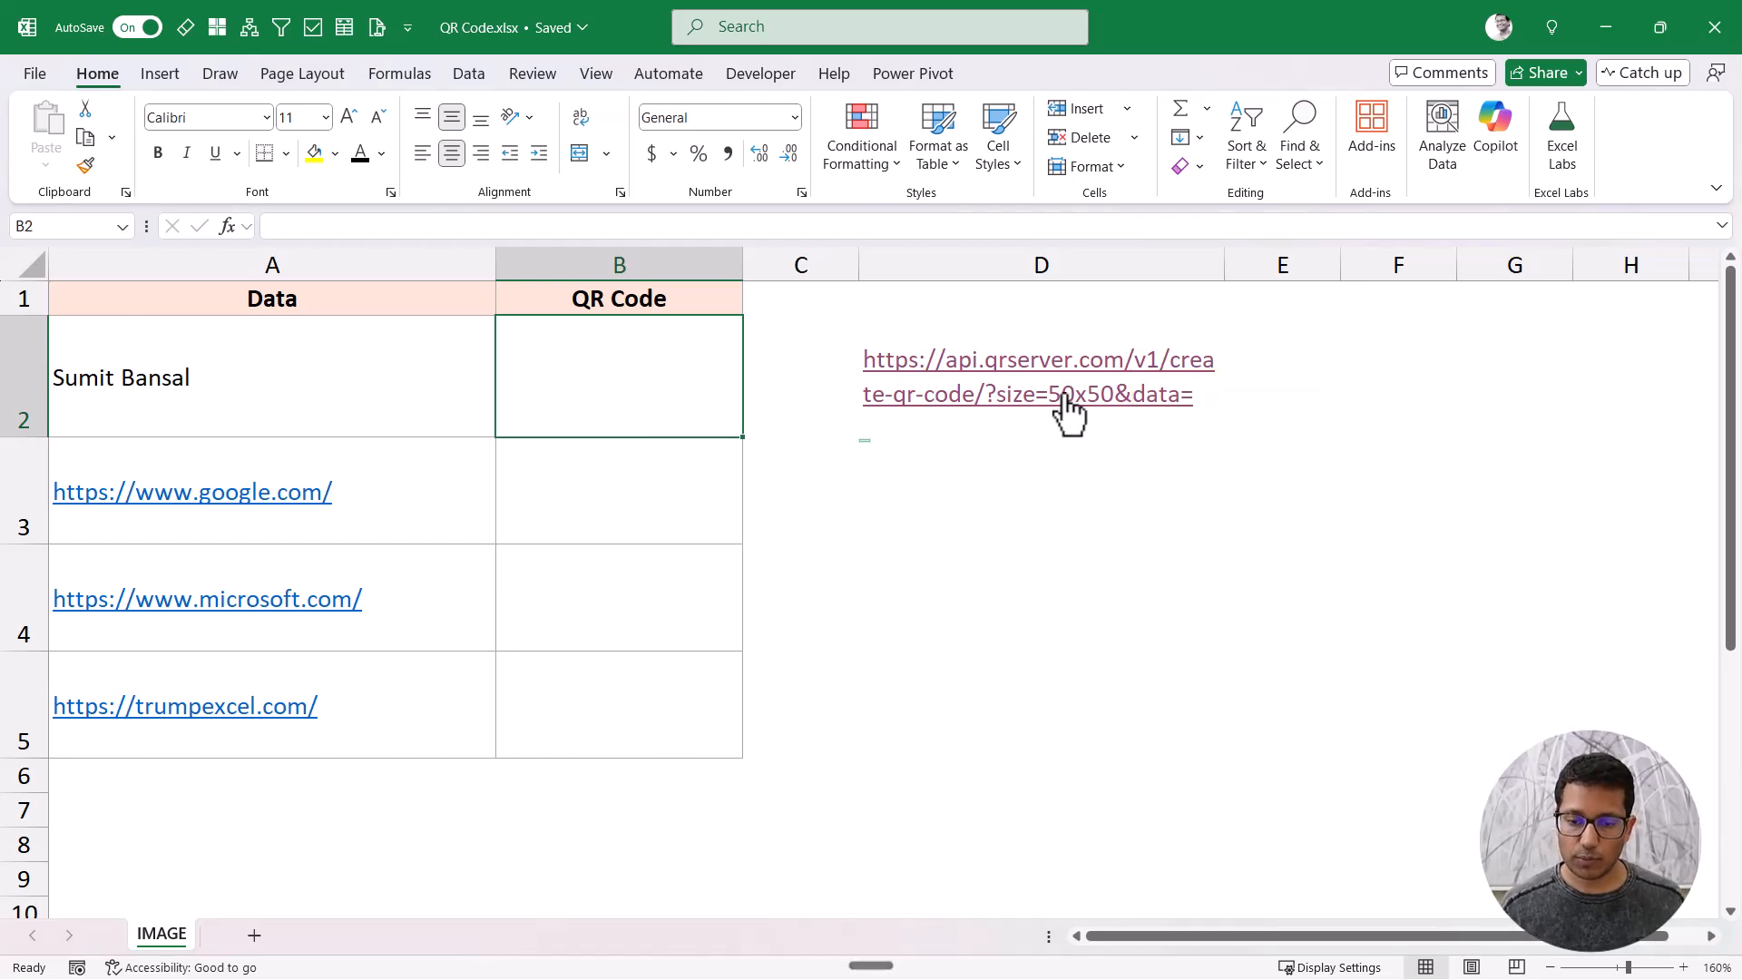
Step: Open the API link from D2 in the browser, test it with the full name from A2 as the data value, and return to Excel
left_click(1068, 413)
left_click(1068, 413)
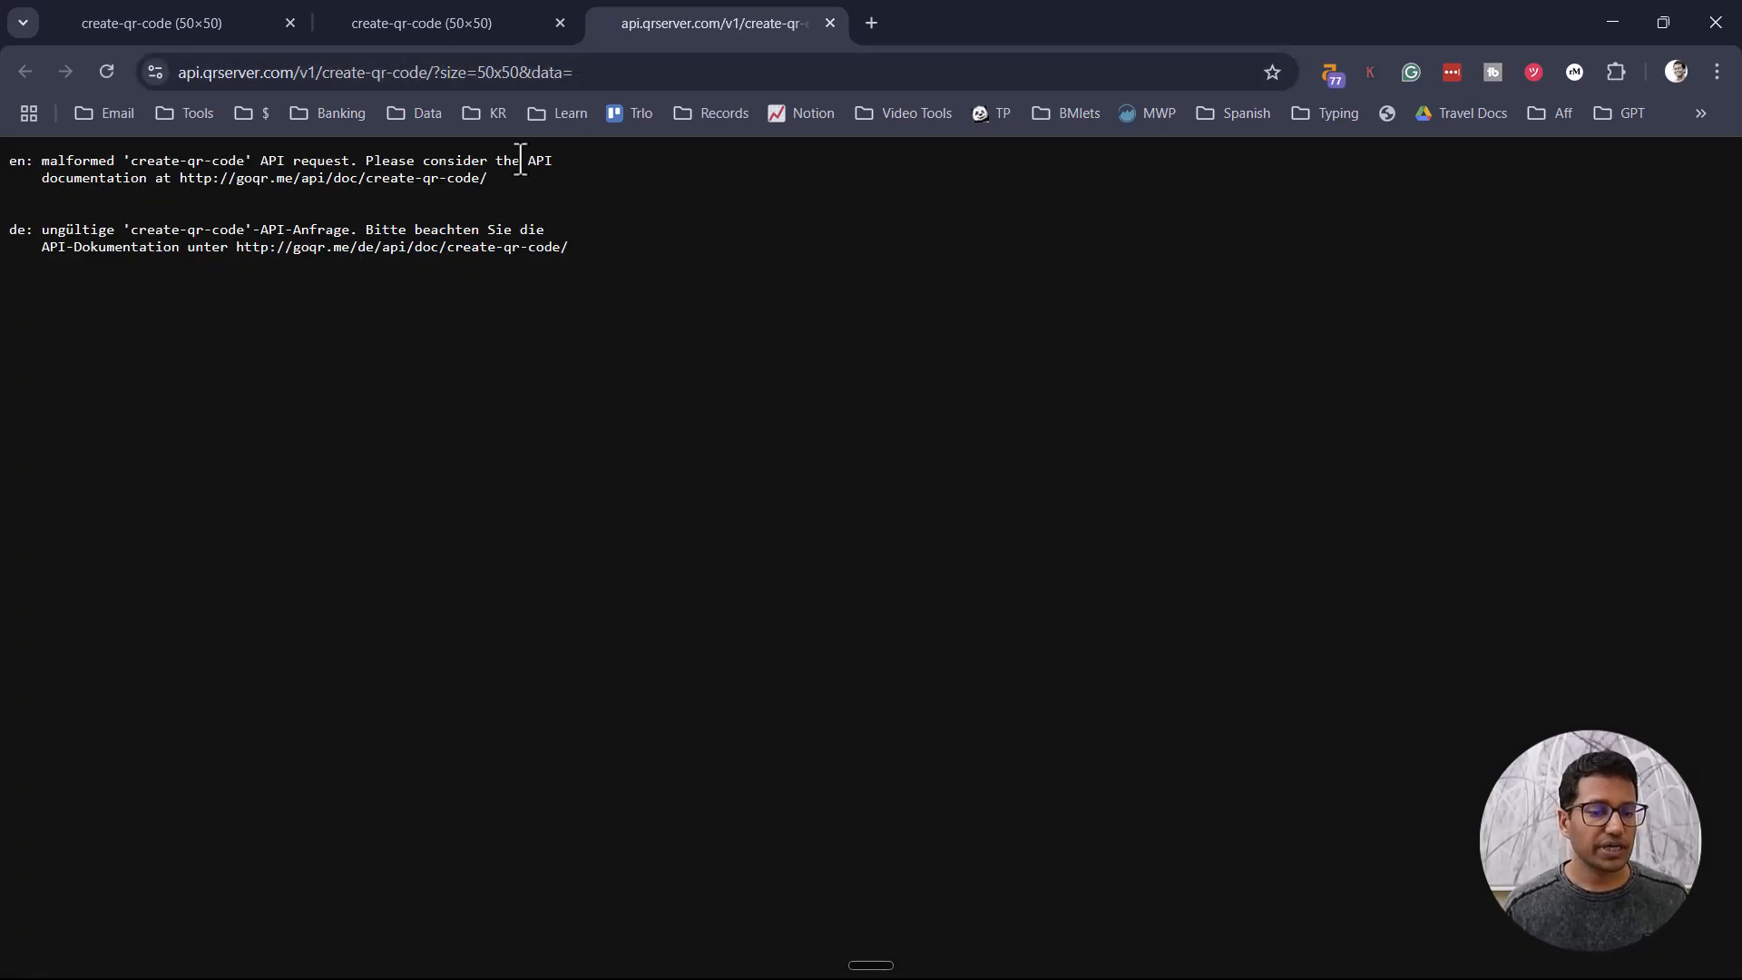
left_click(593, 75)
left_click(640, 71)
type("Sumit")
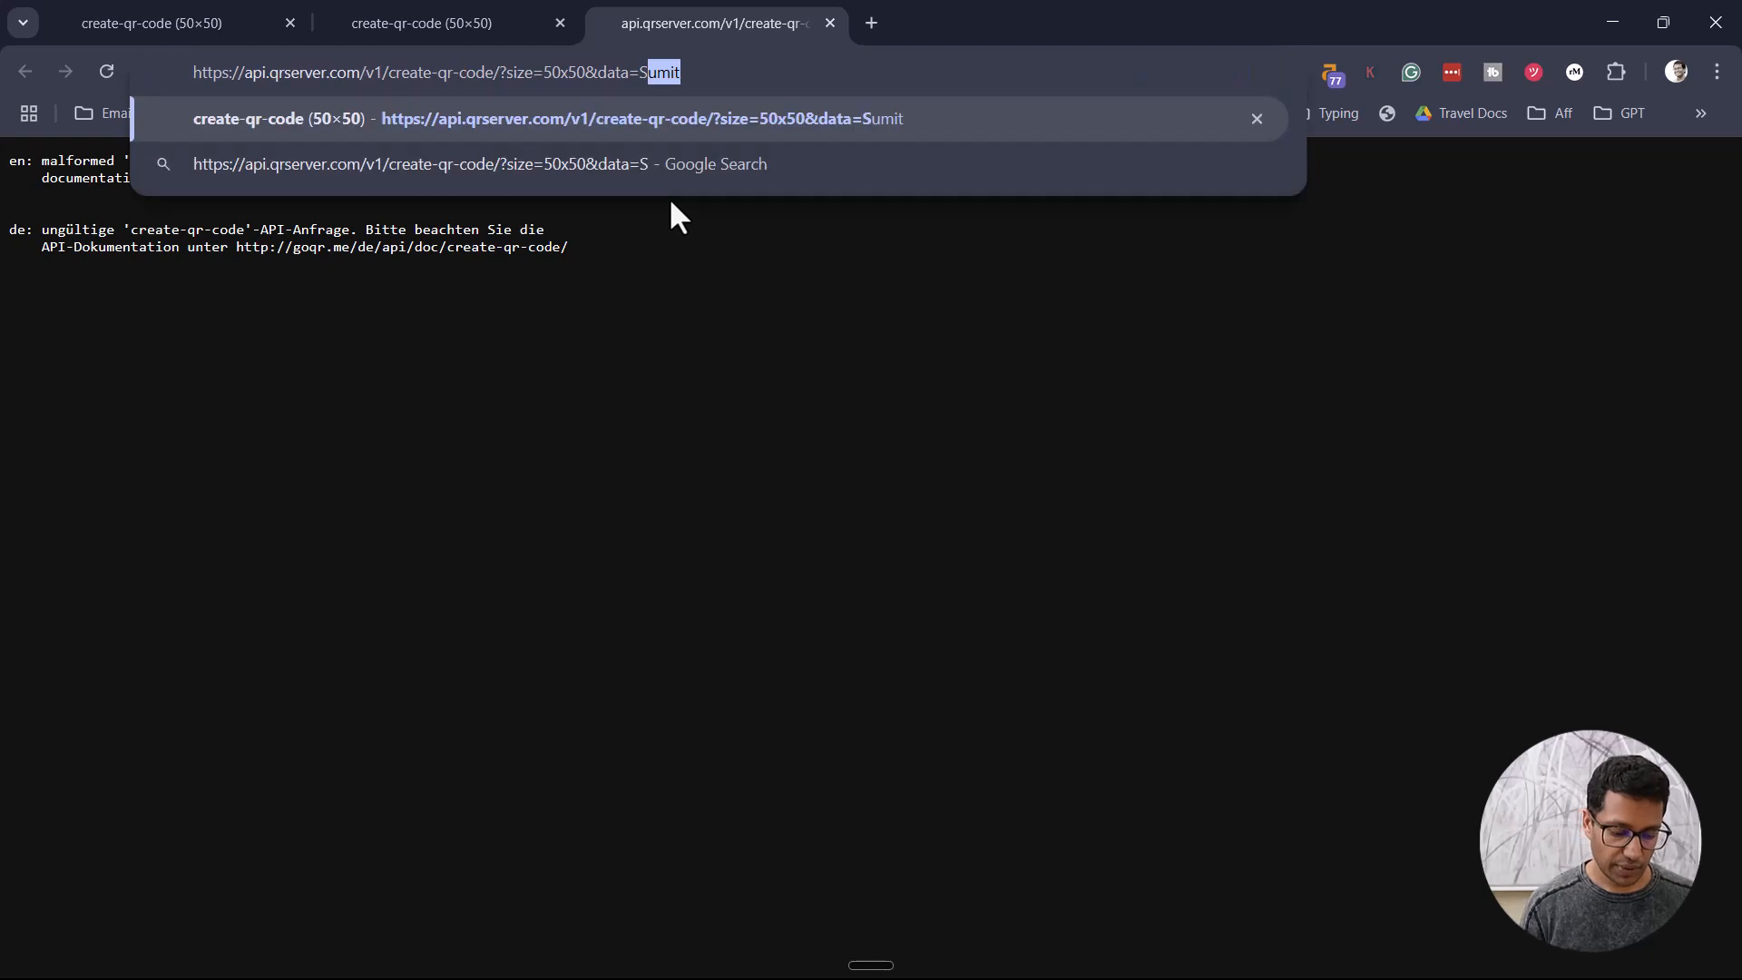
type(" Bansal")
key("Return")
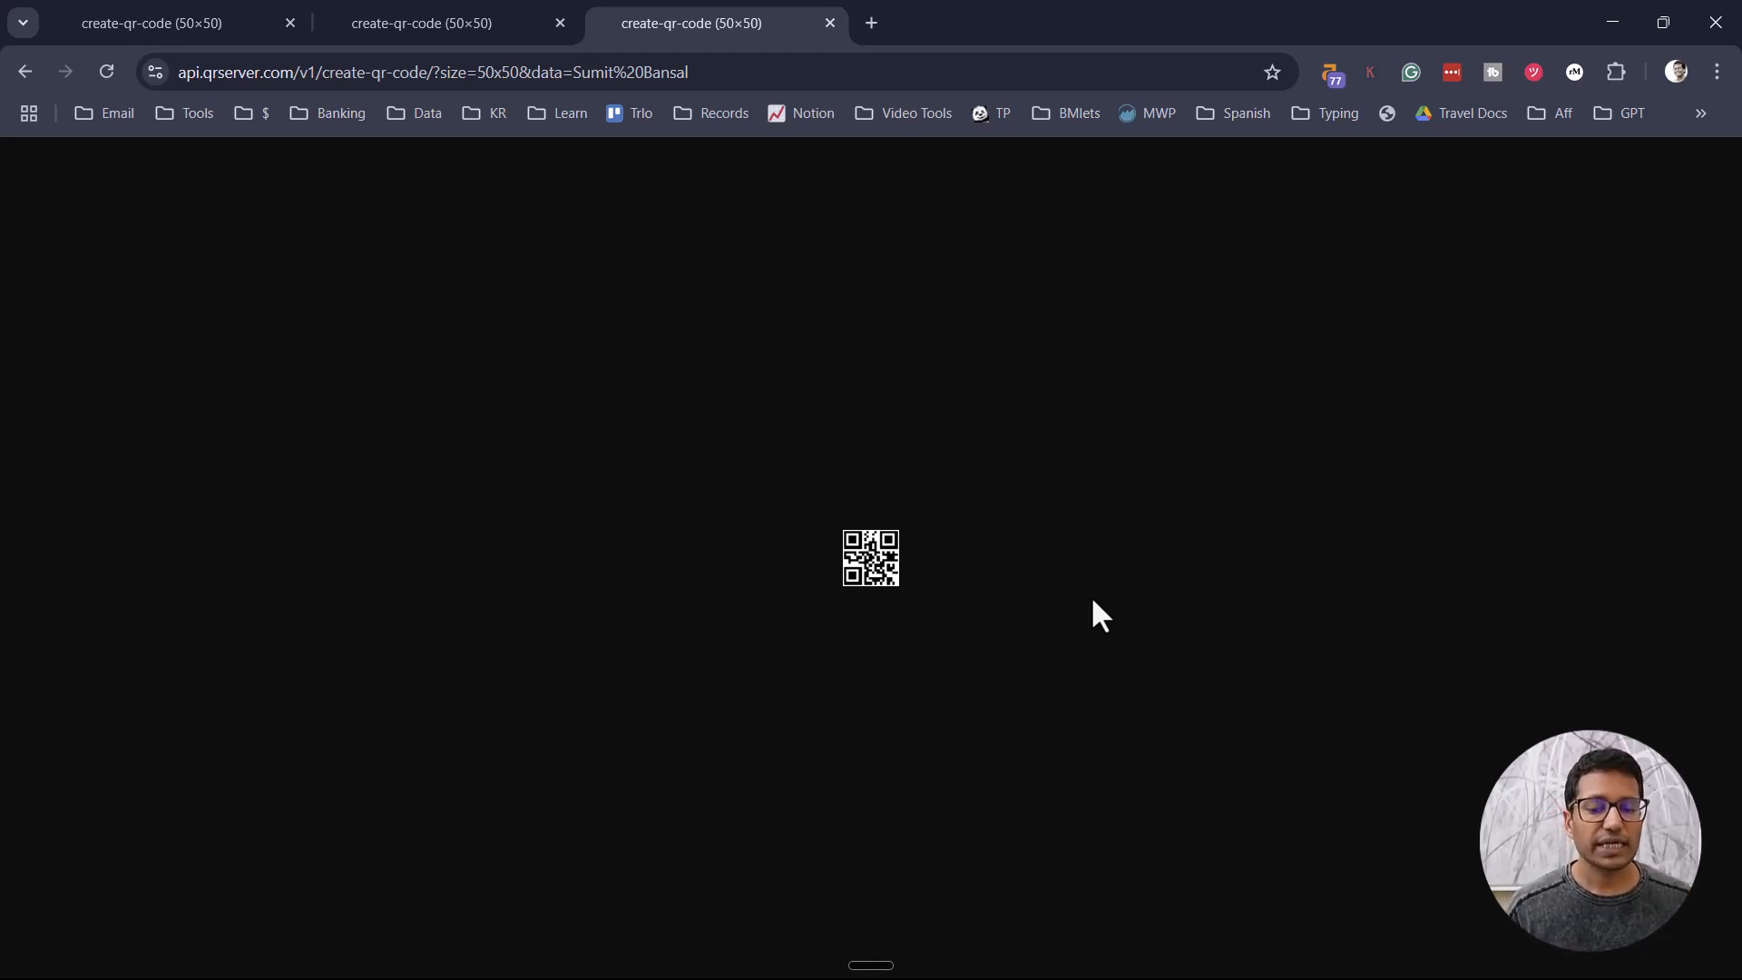
key("alt+Tab")
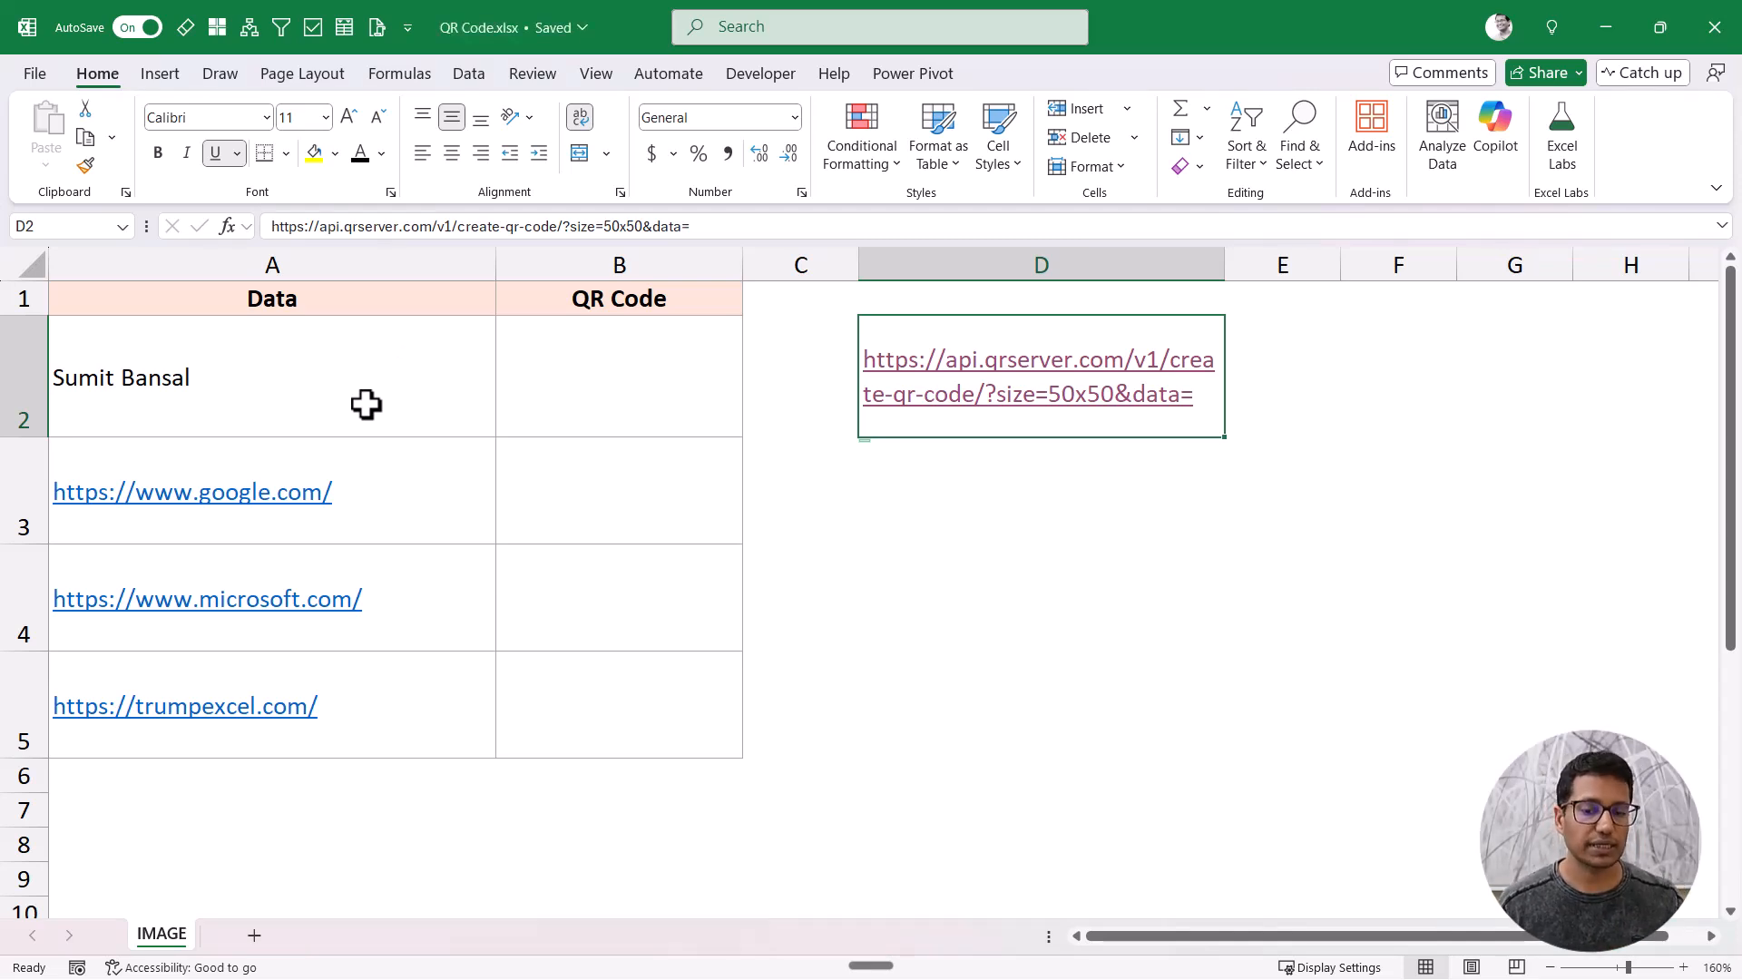
Step: Enter the formula =IMAGE($D$2&A2) in B2 and fill it down through B5
left_click(596, 395)
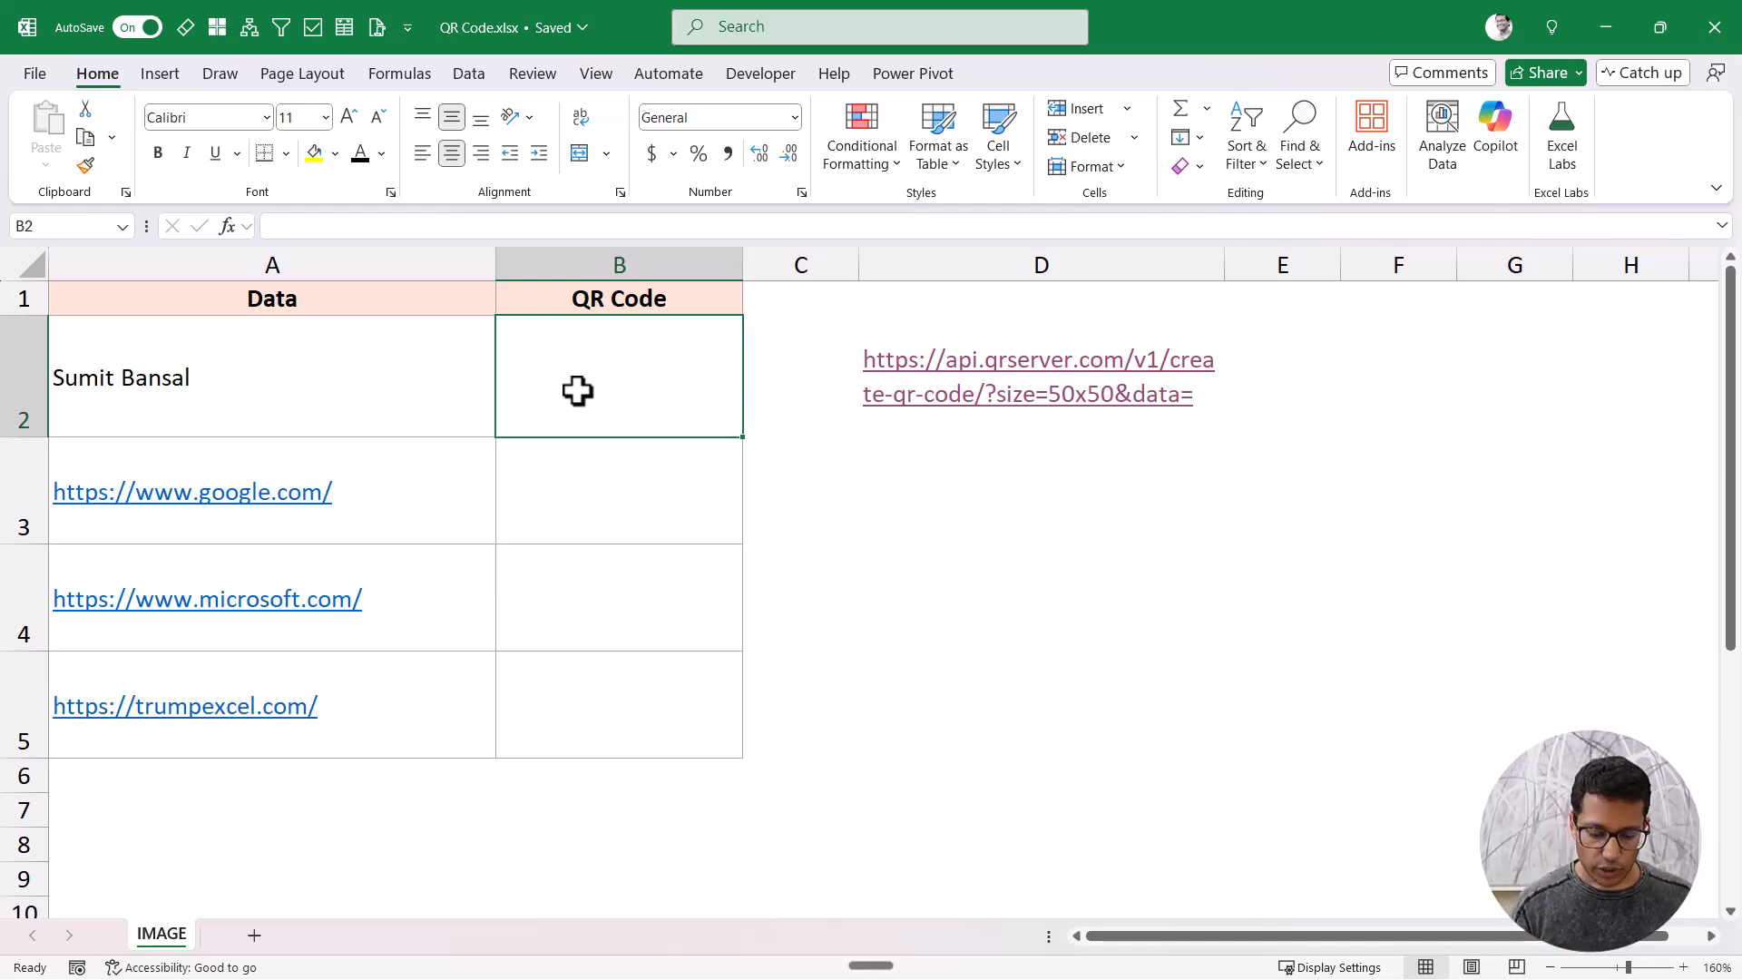
type("=im")
key("Down")
key("Tab")
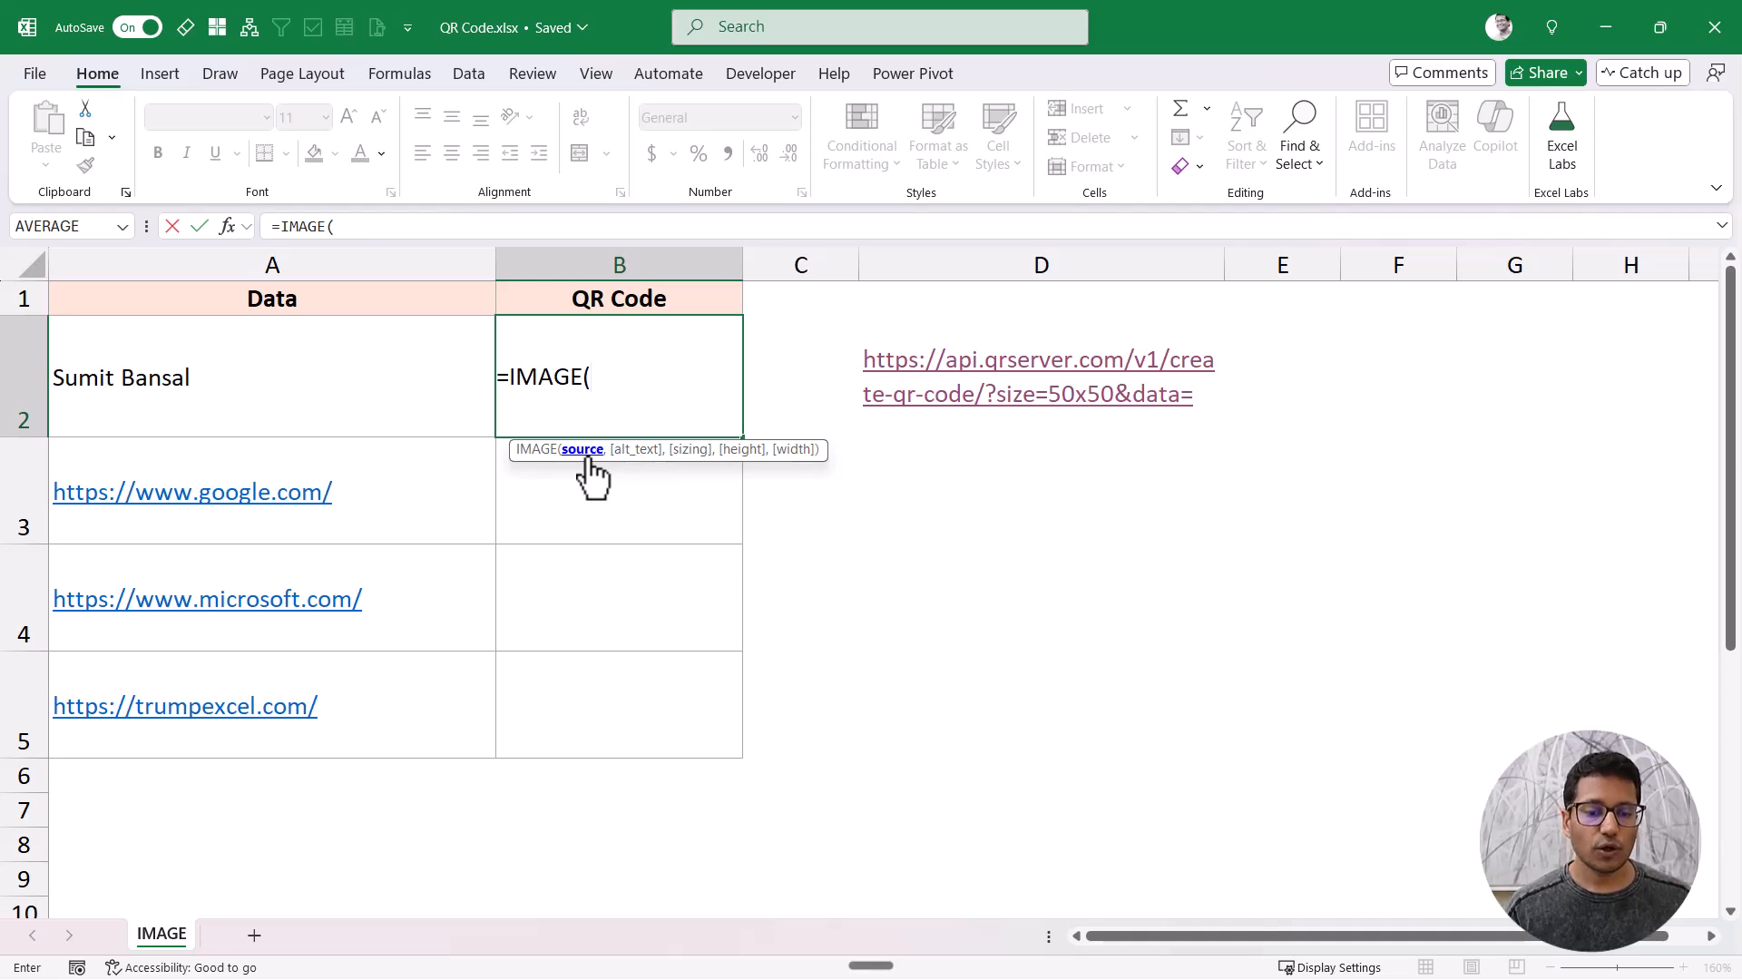
left_click(884, 408)
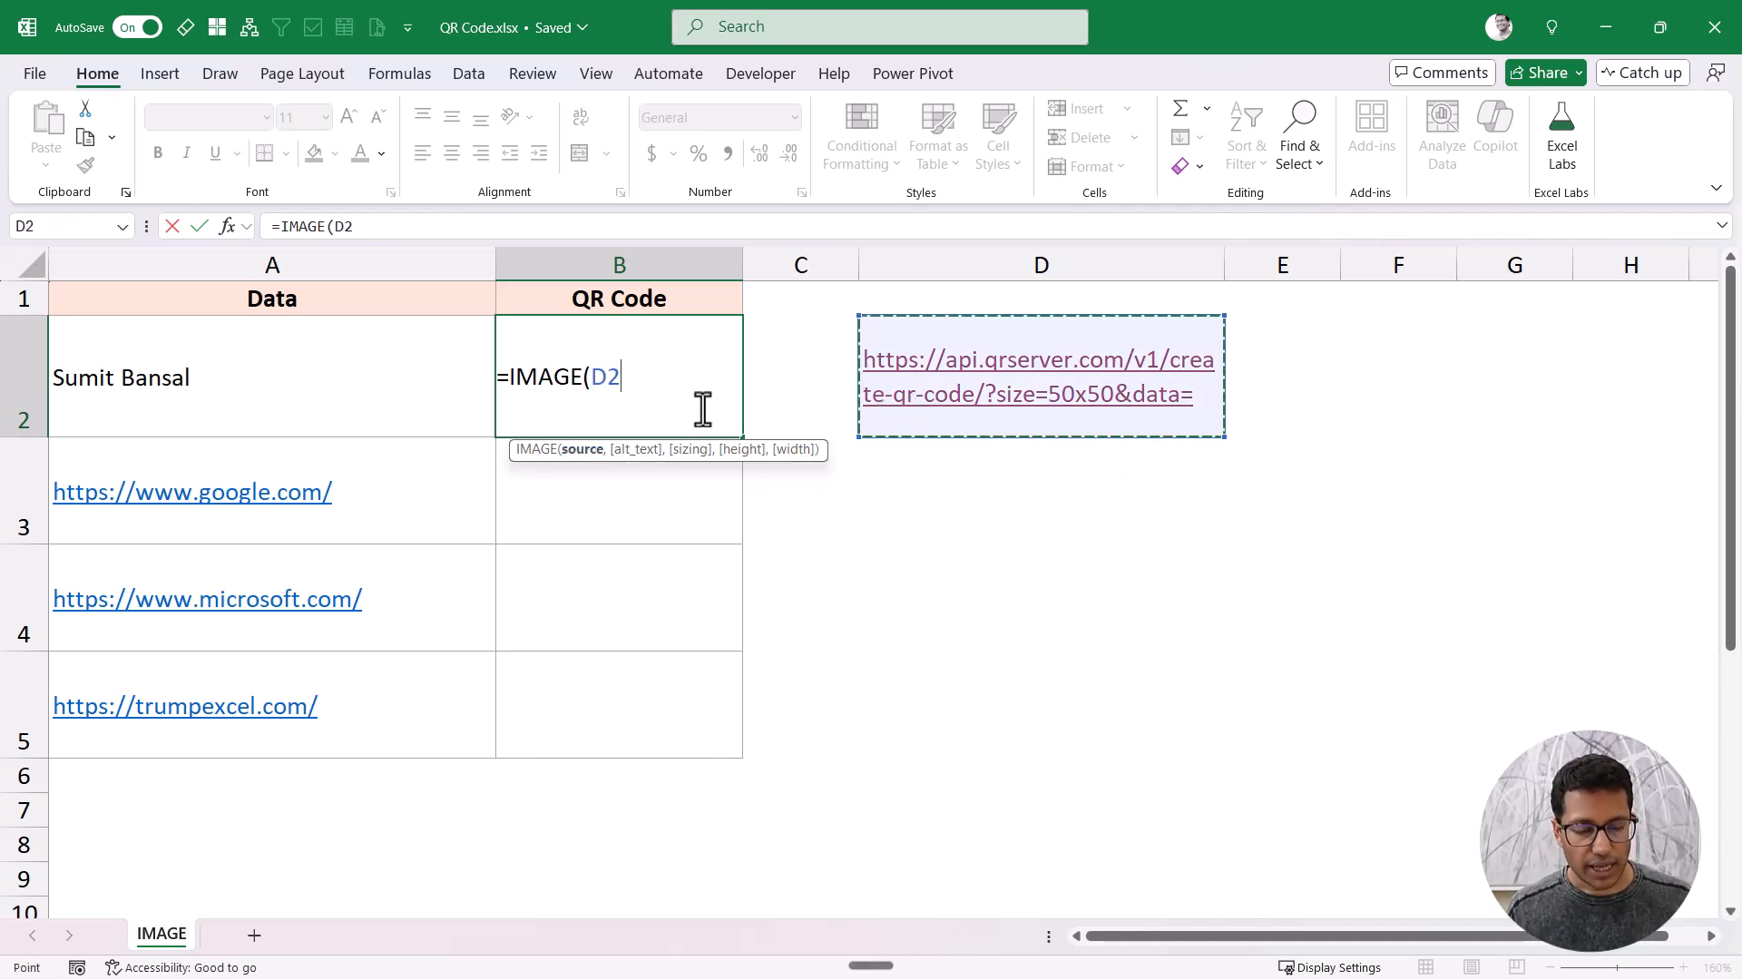
key("F4")
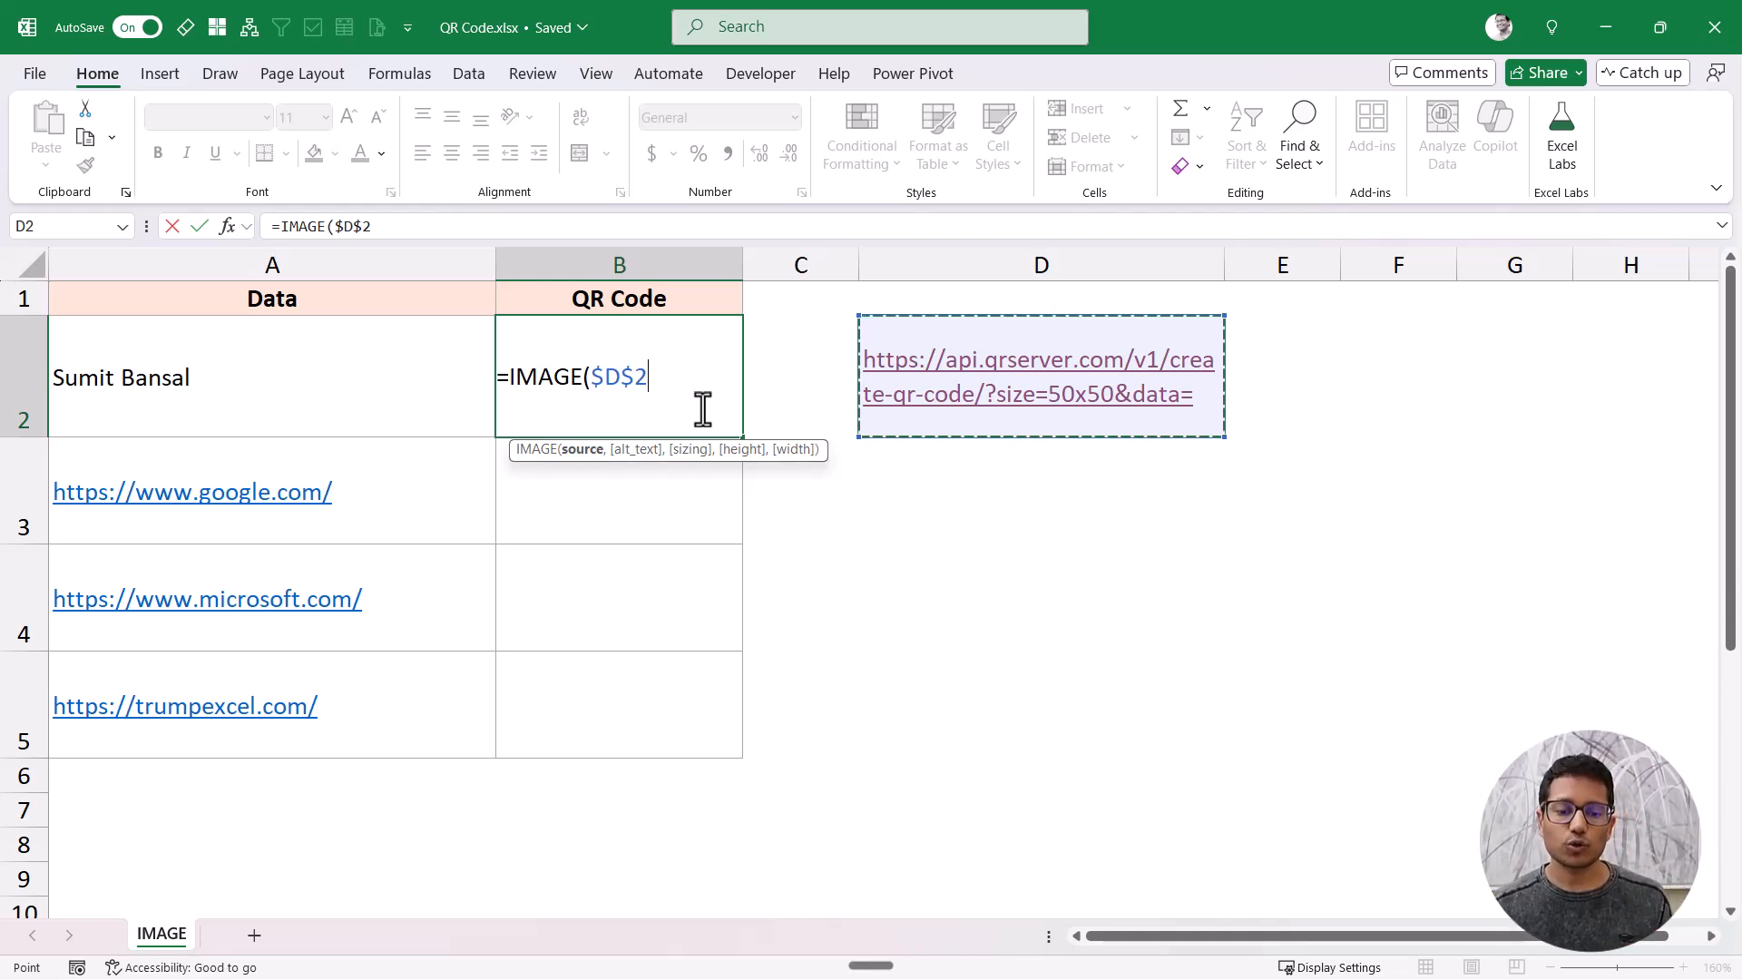
type("&")
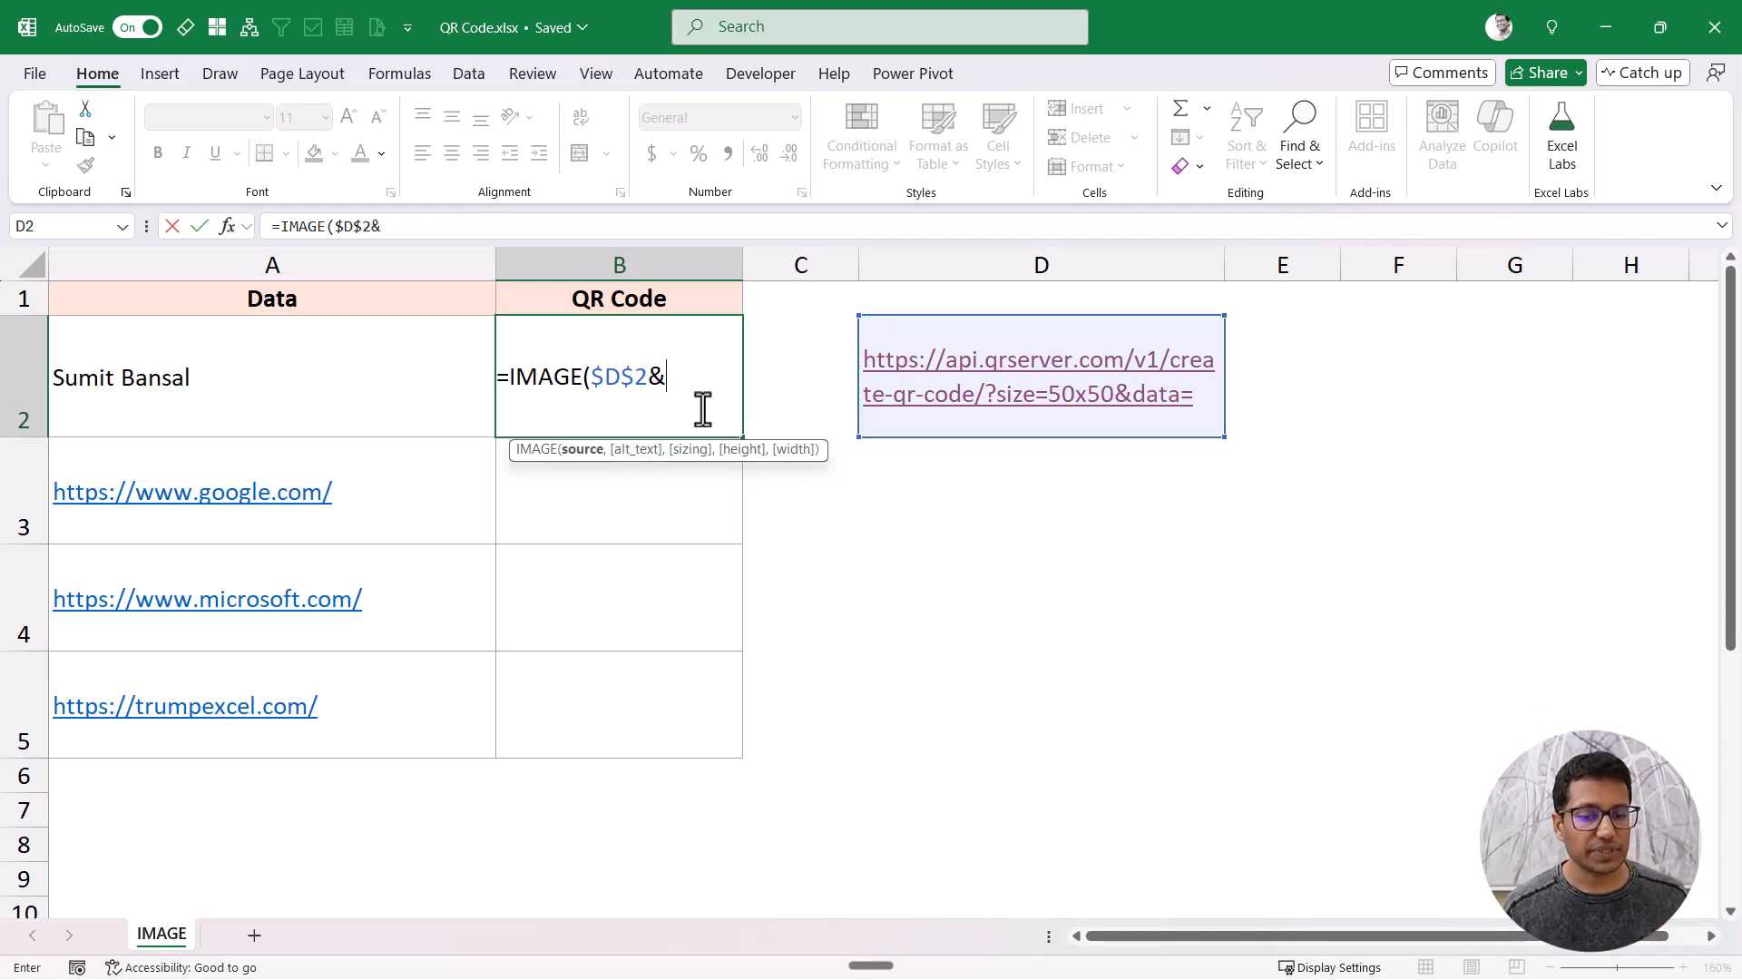
left_click(354, 388)
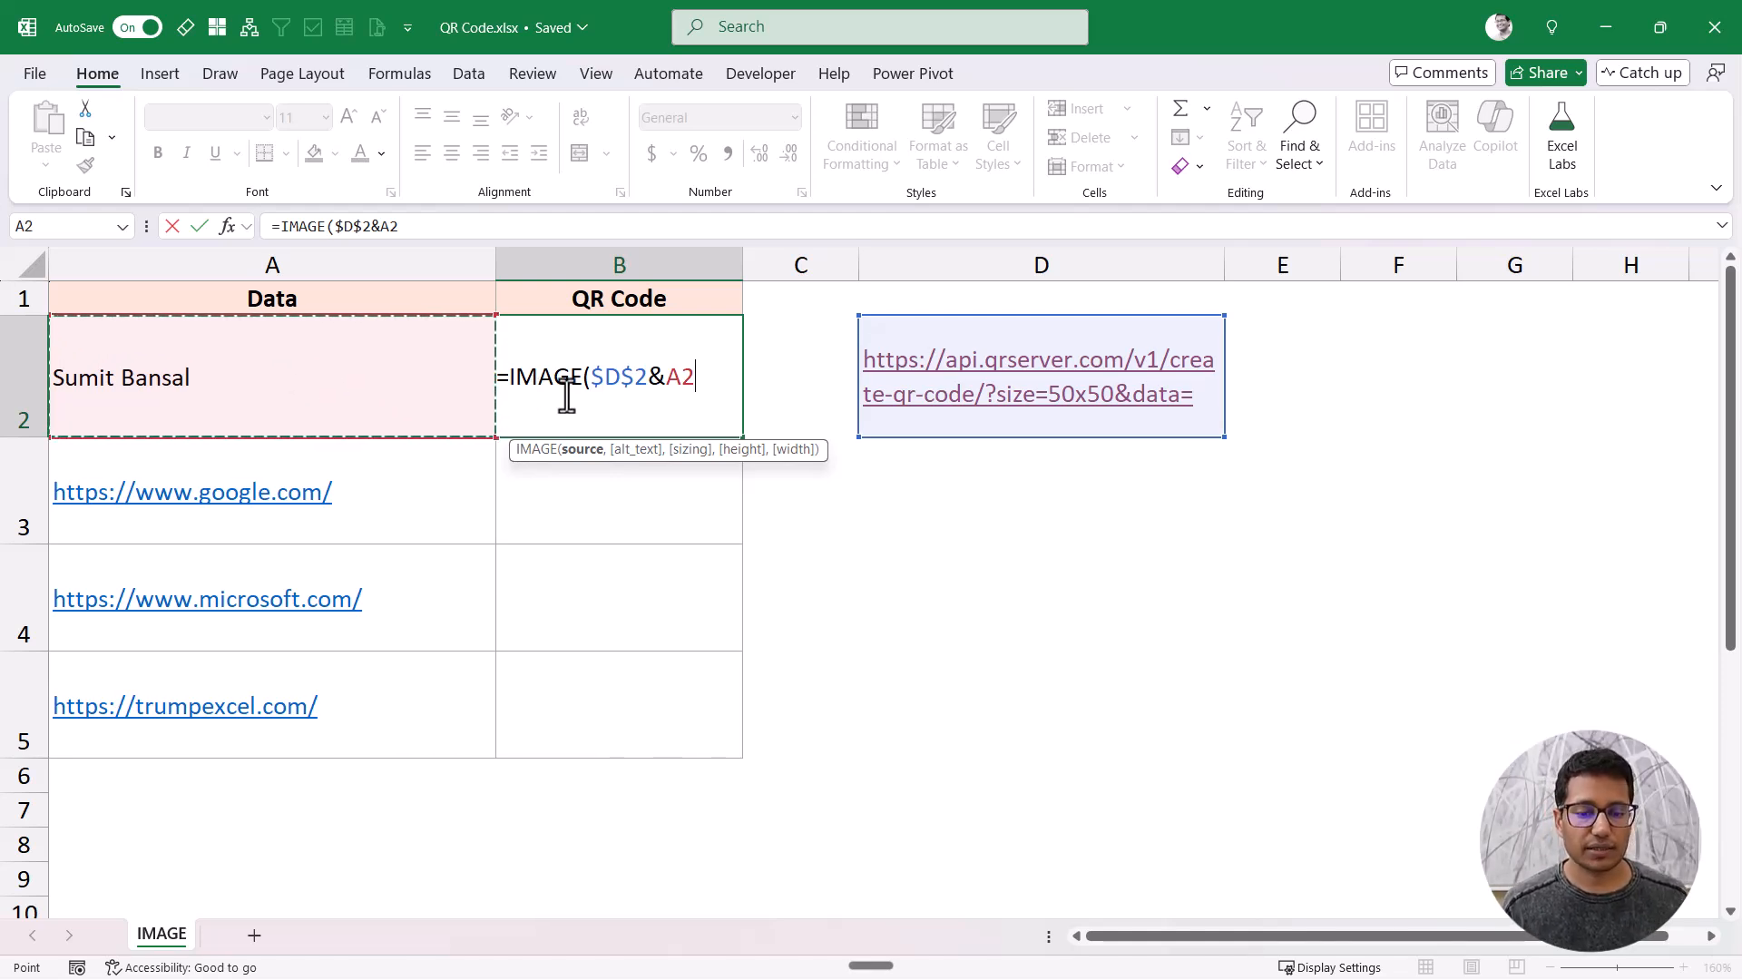
left_click_drag(591, 376, 690, 363)
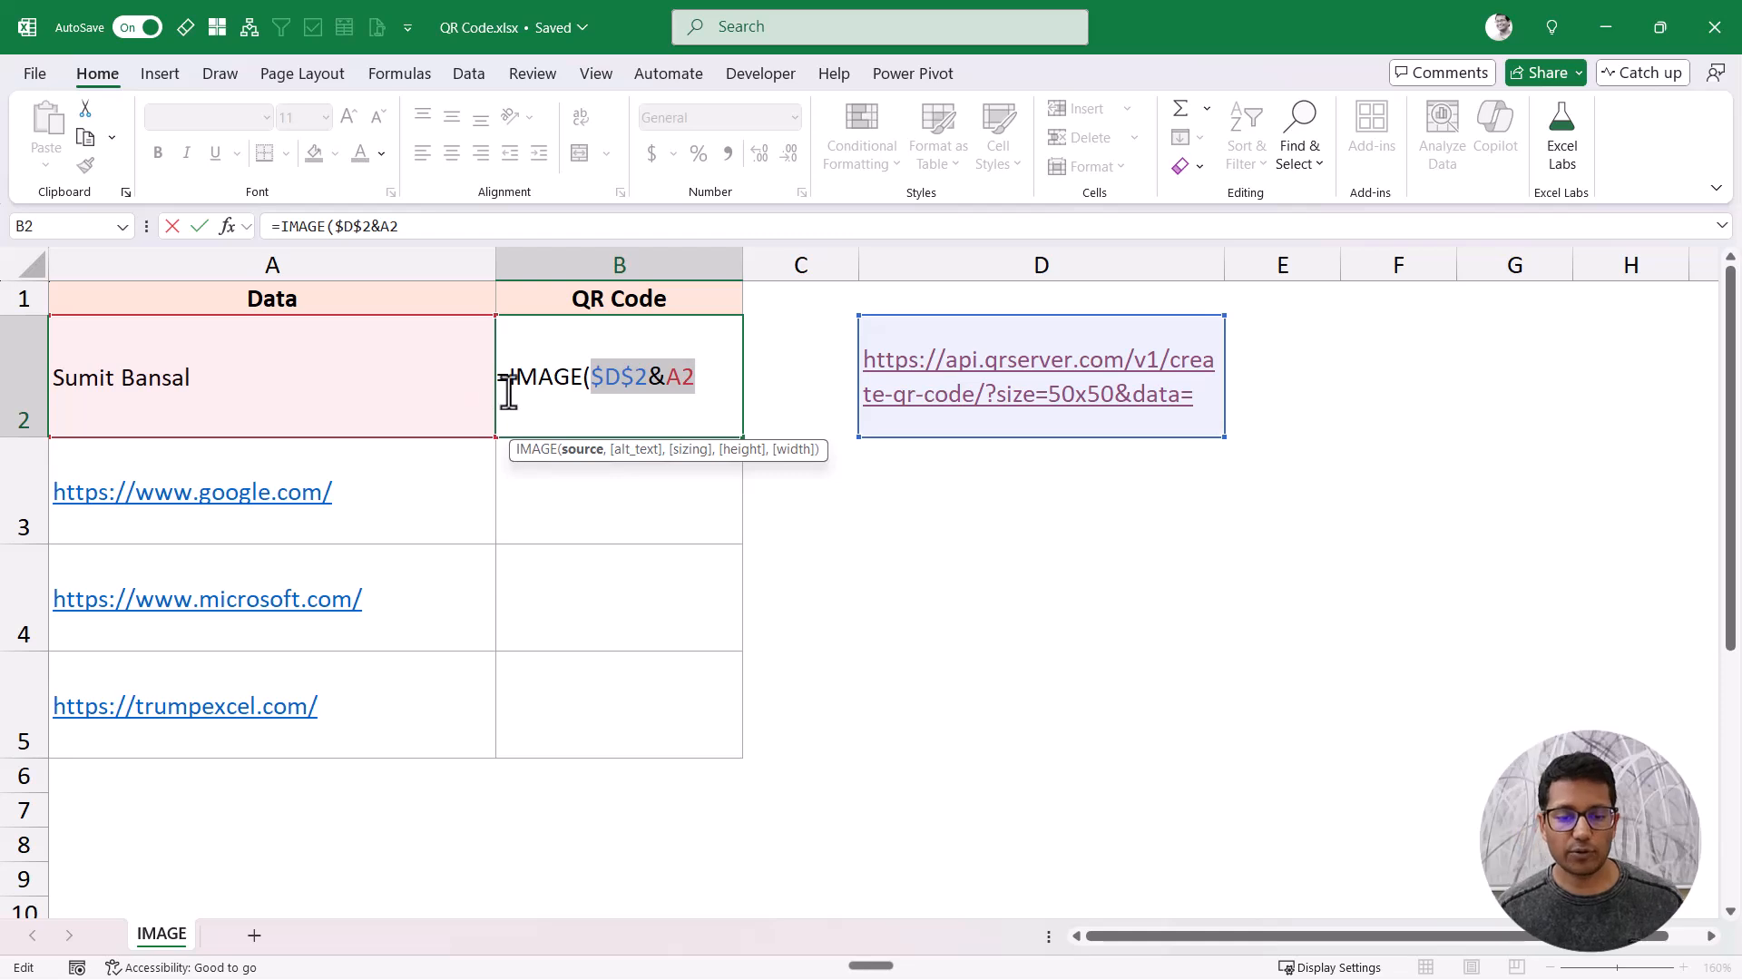
left_click(703, 400)
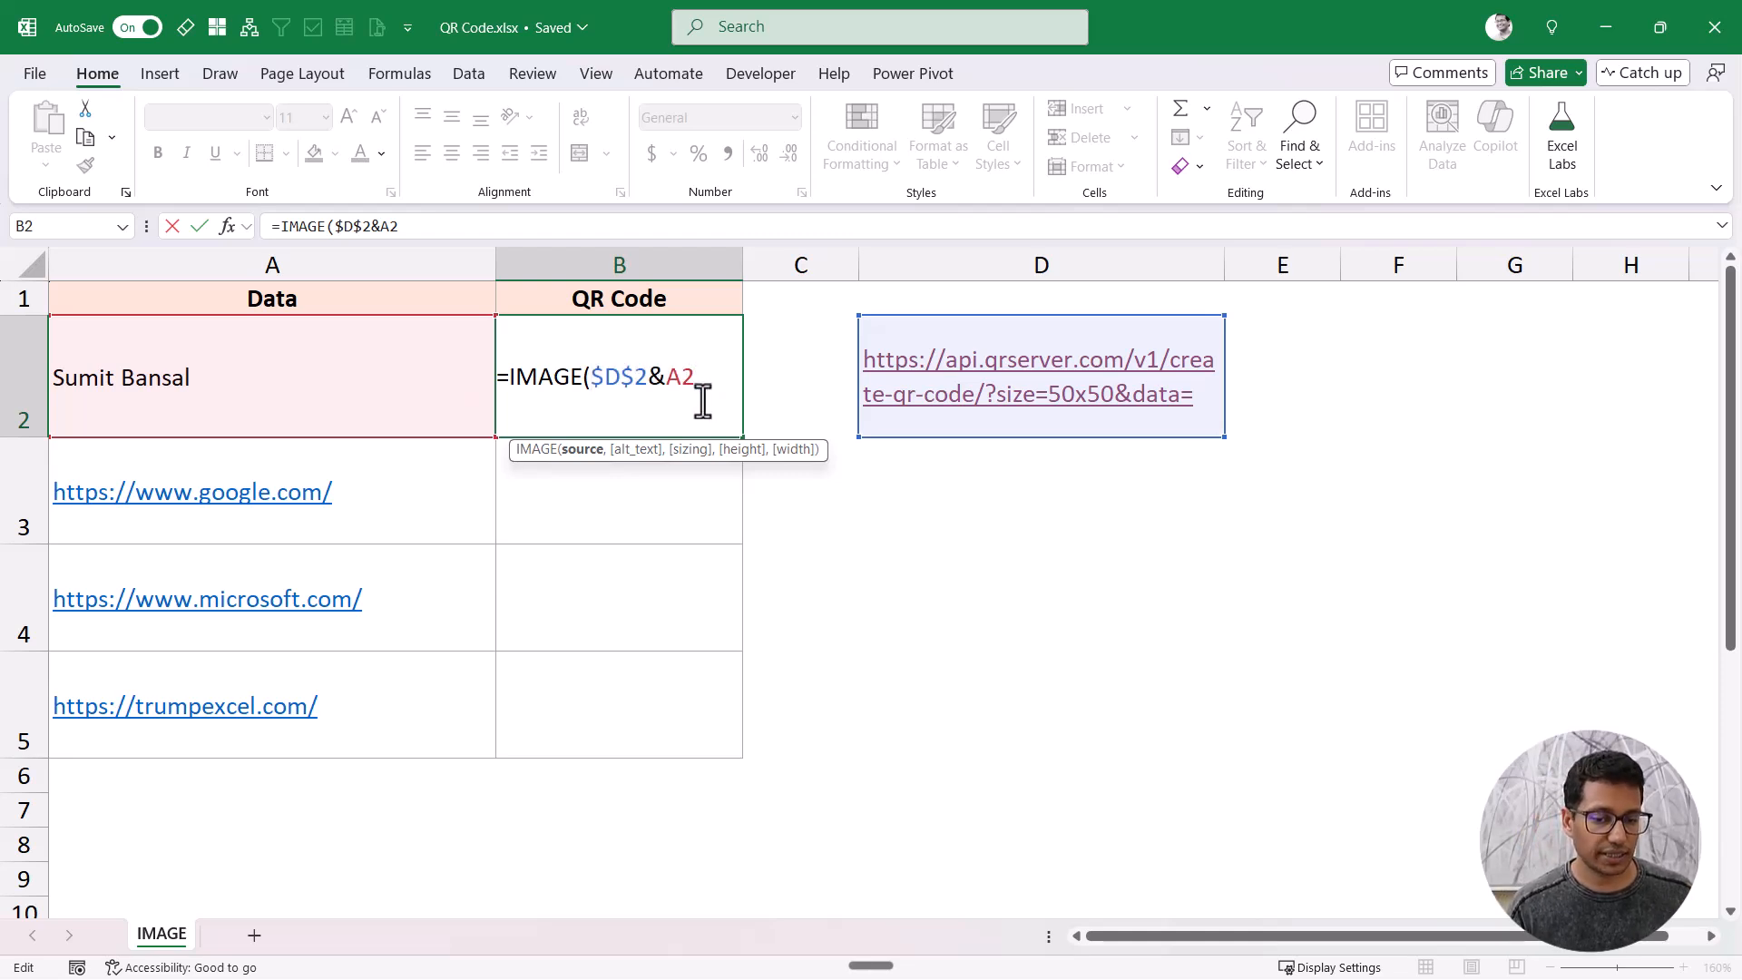
type(")")
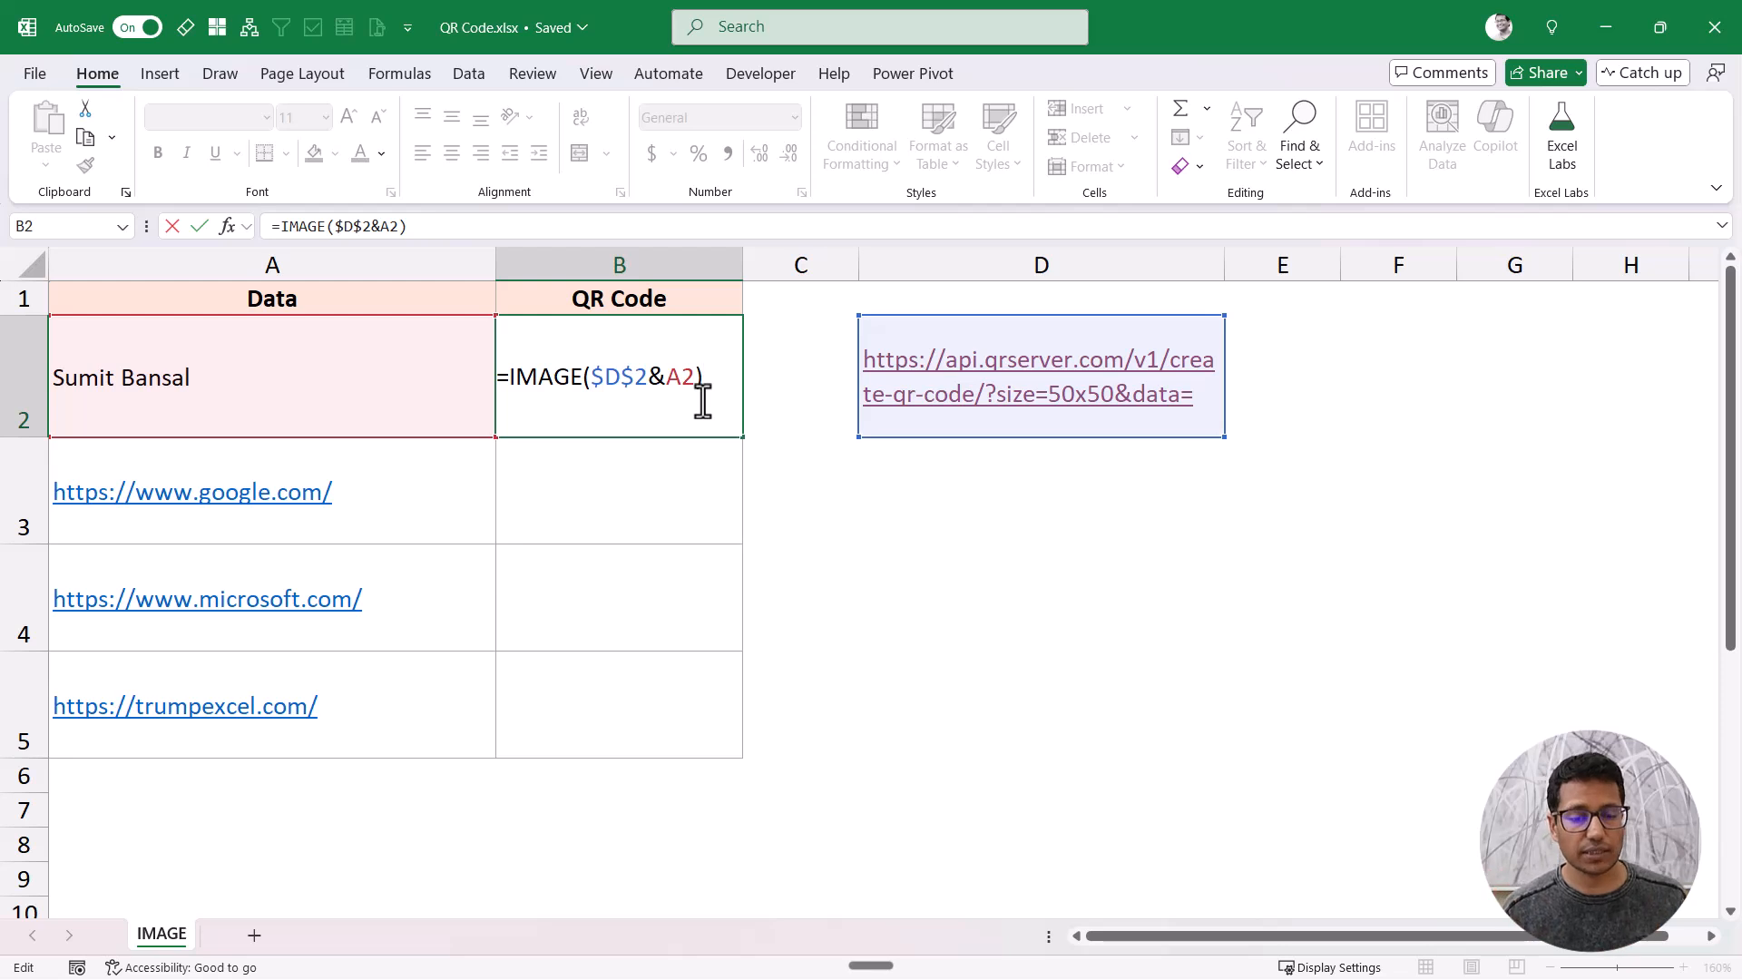
key("Return")
left_click(703, 399)
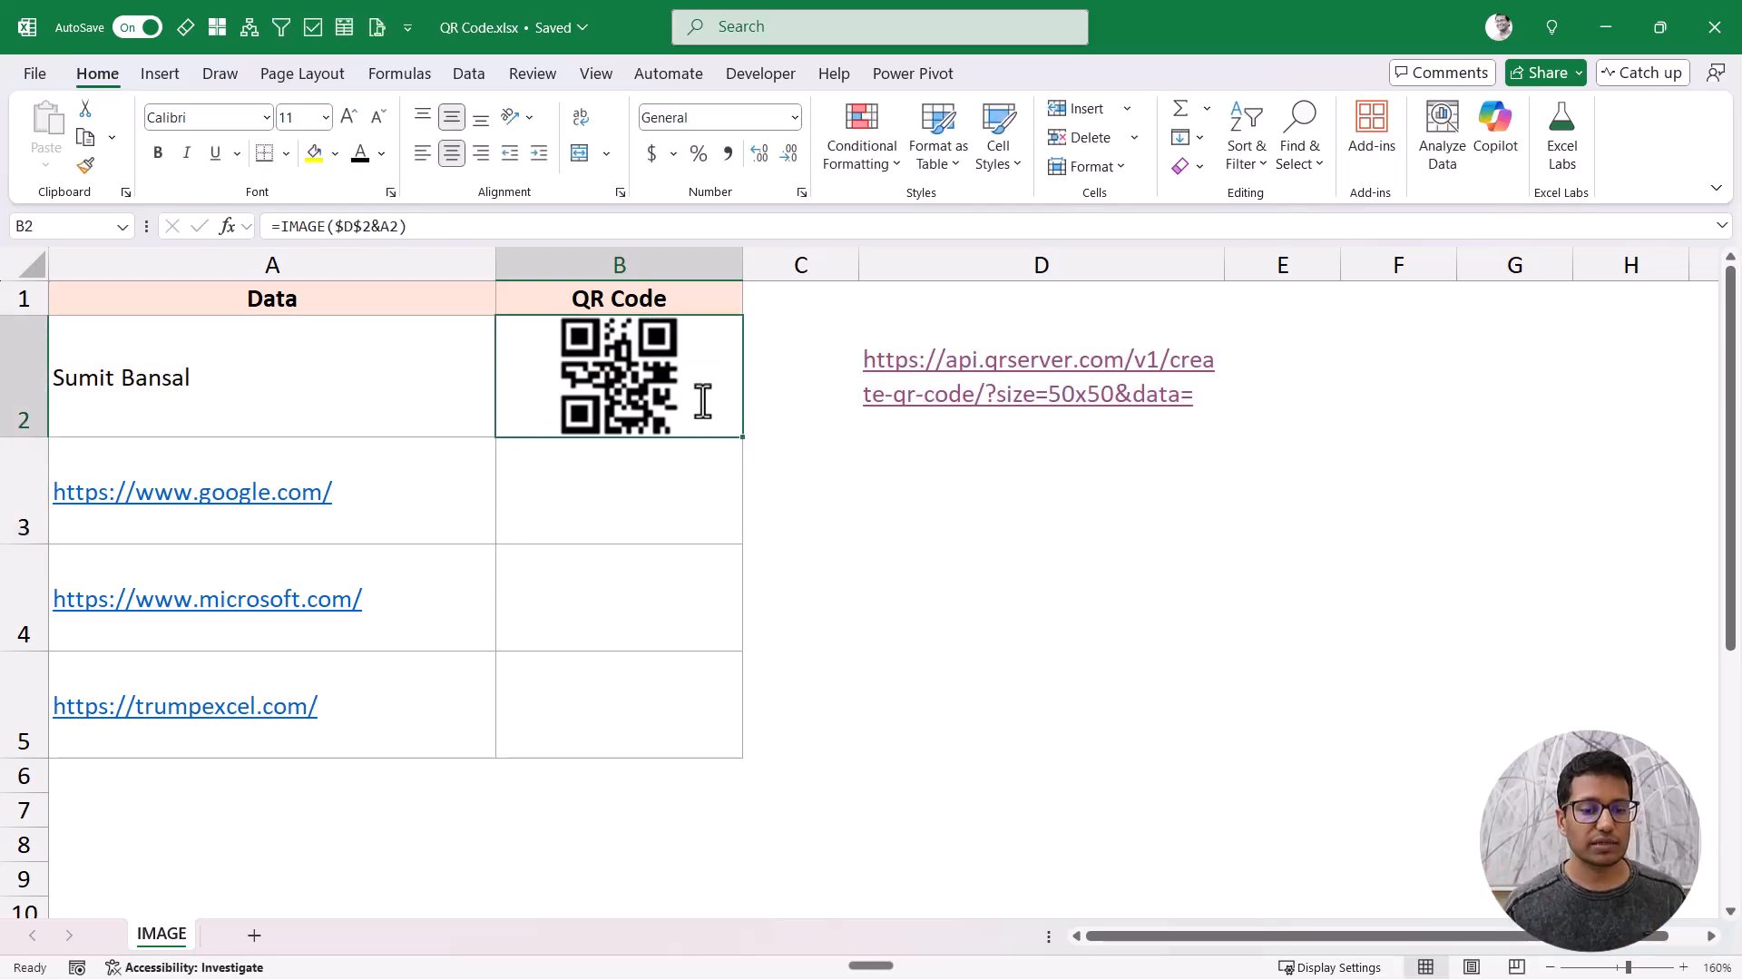
left_click_drag(742, 437, 776, 732)
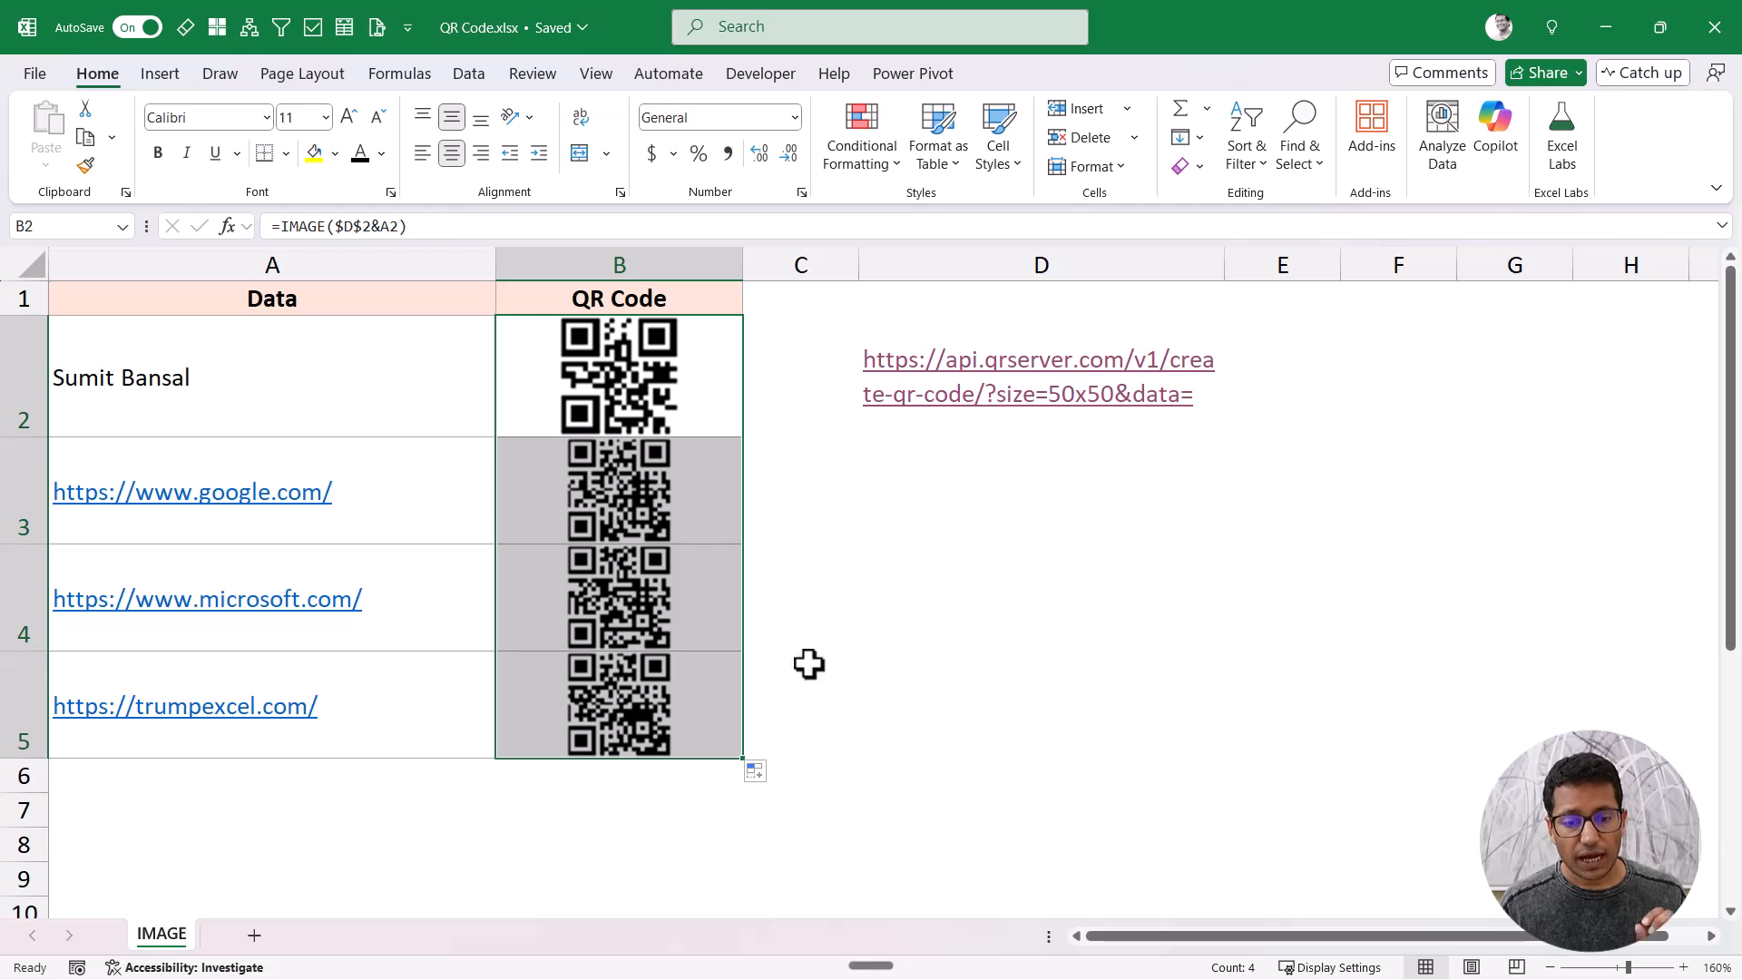
Step: Add the sizing option 0 - Fit cell to the B2 formula, leaving the alt text empty: =IMAGE($D$2&A2,,0)
left_click(698, 395)
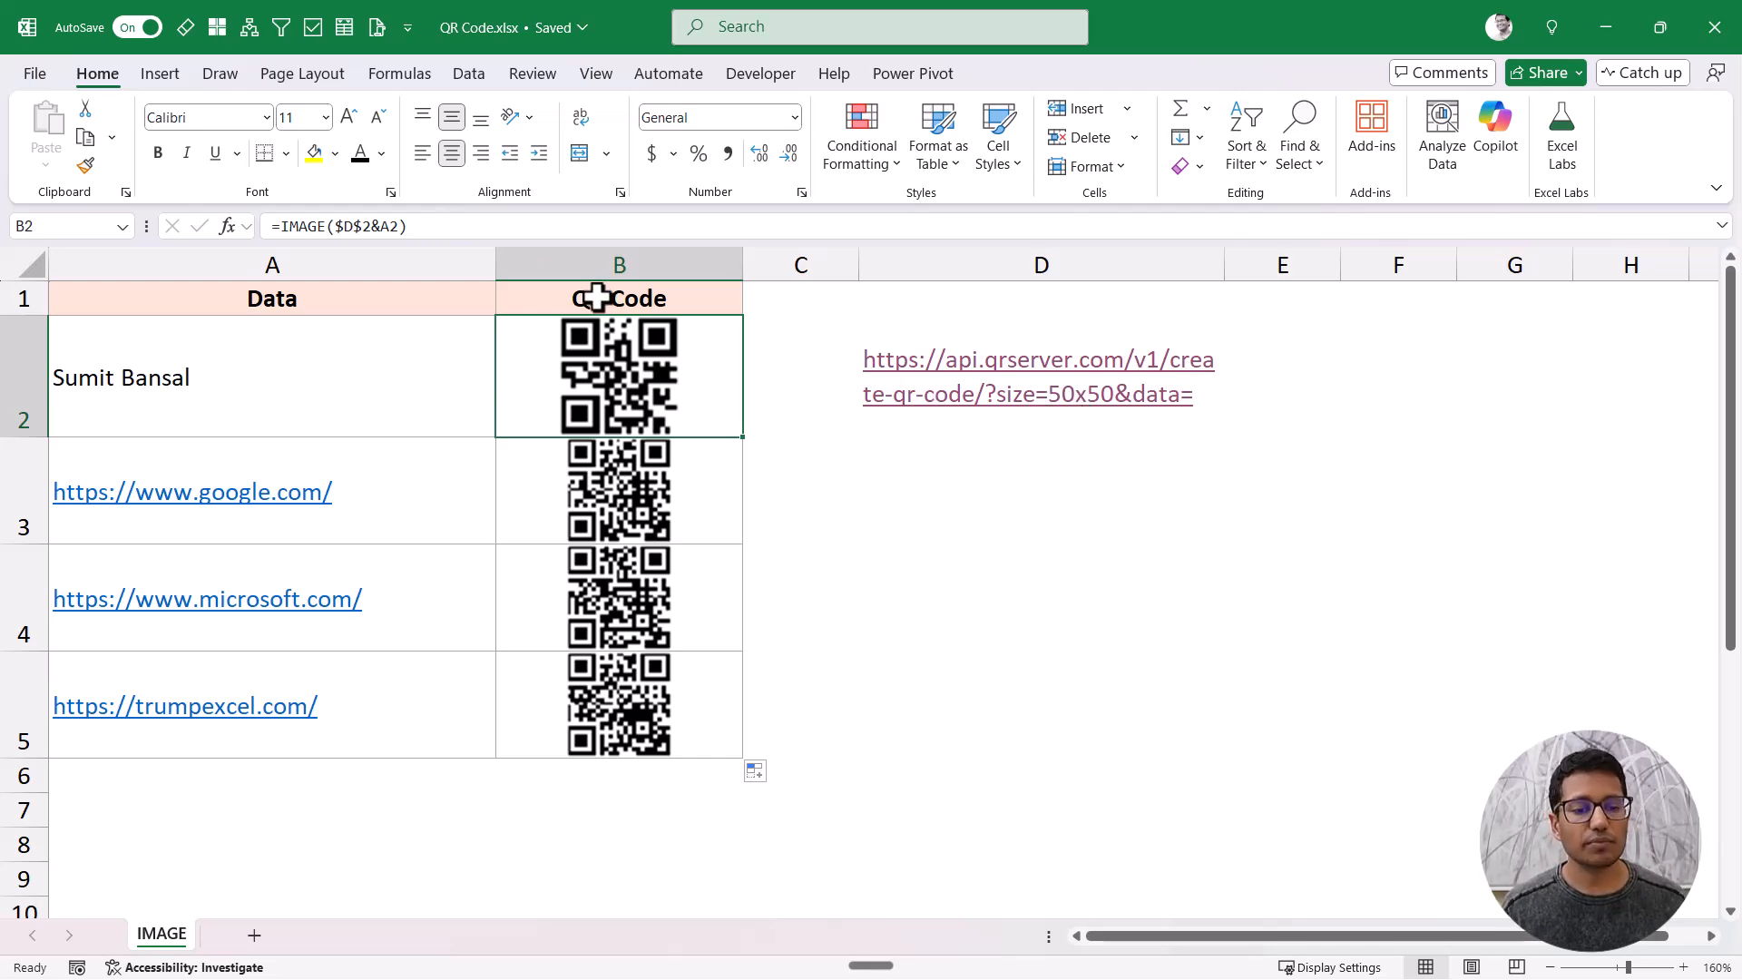
left_click(390, 226)
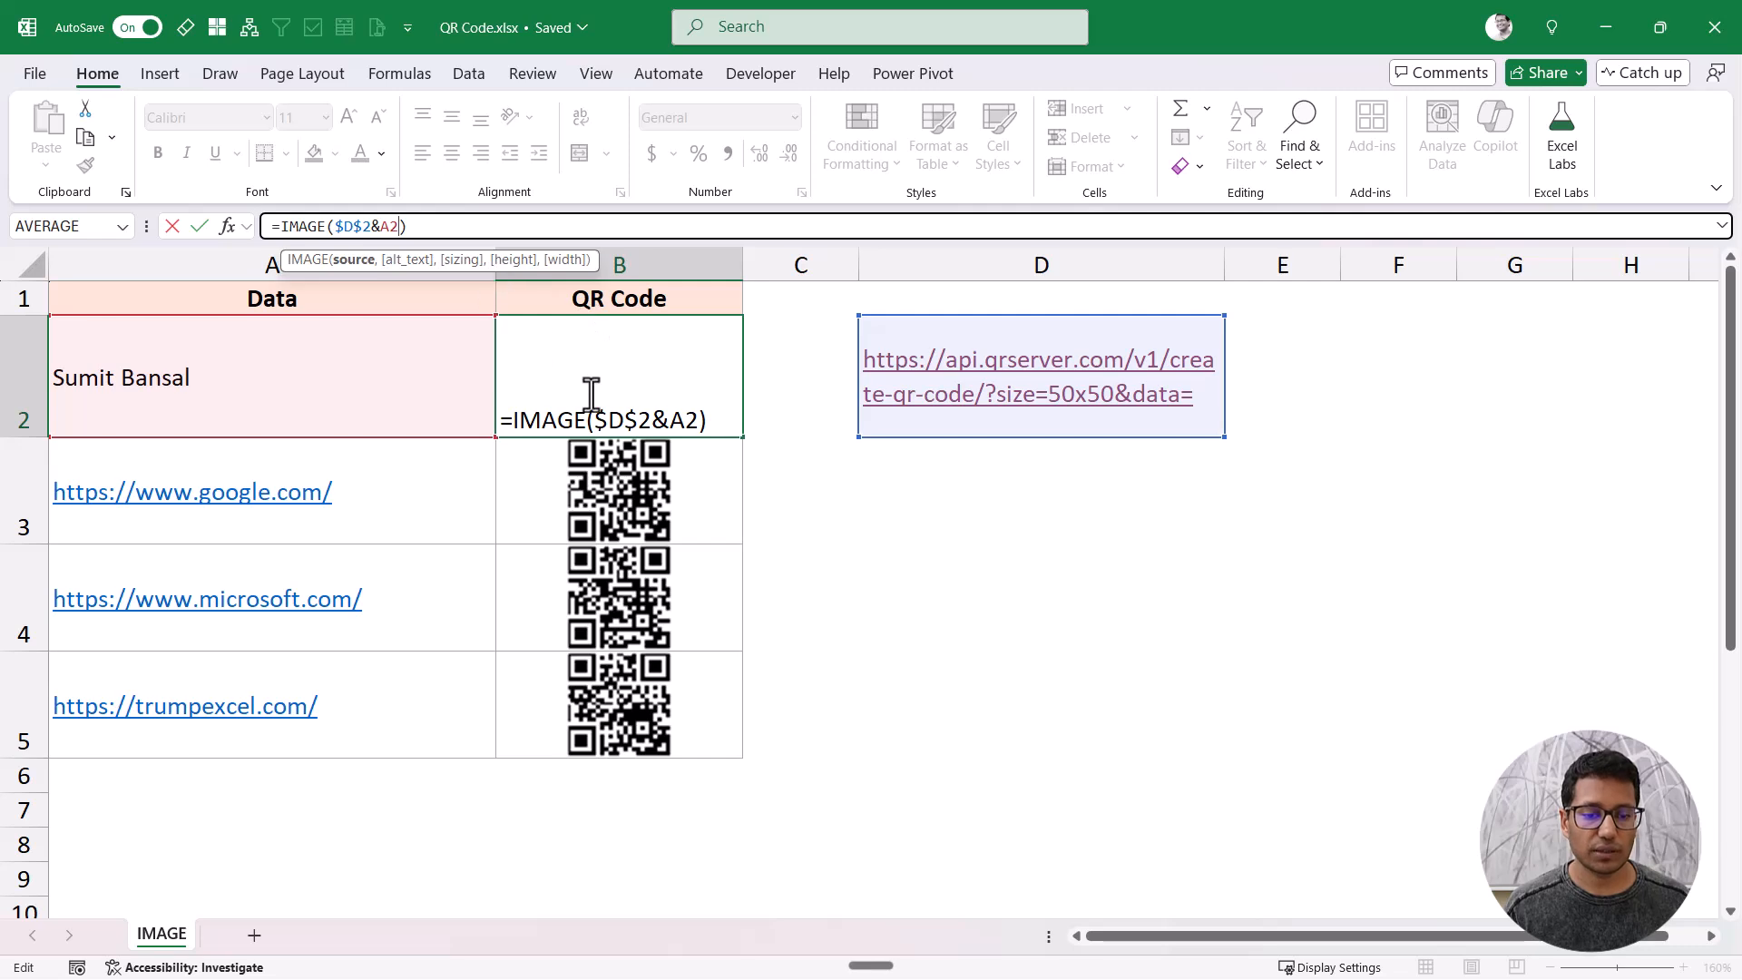
type(",")
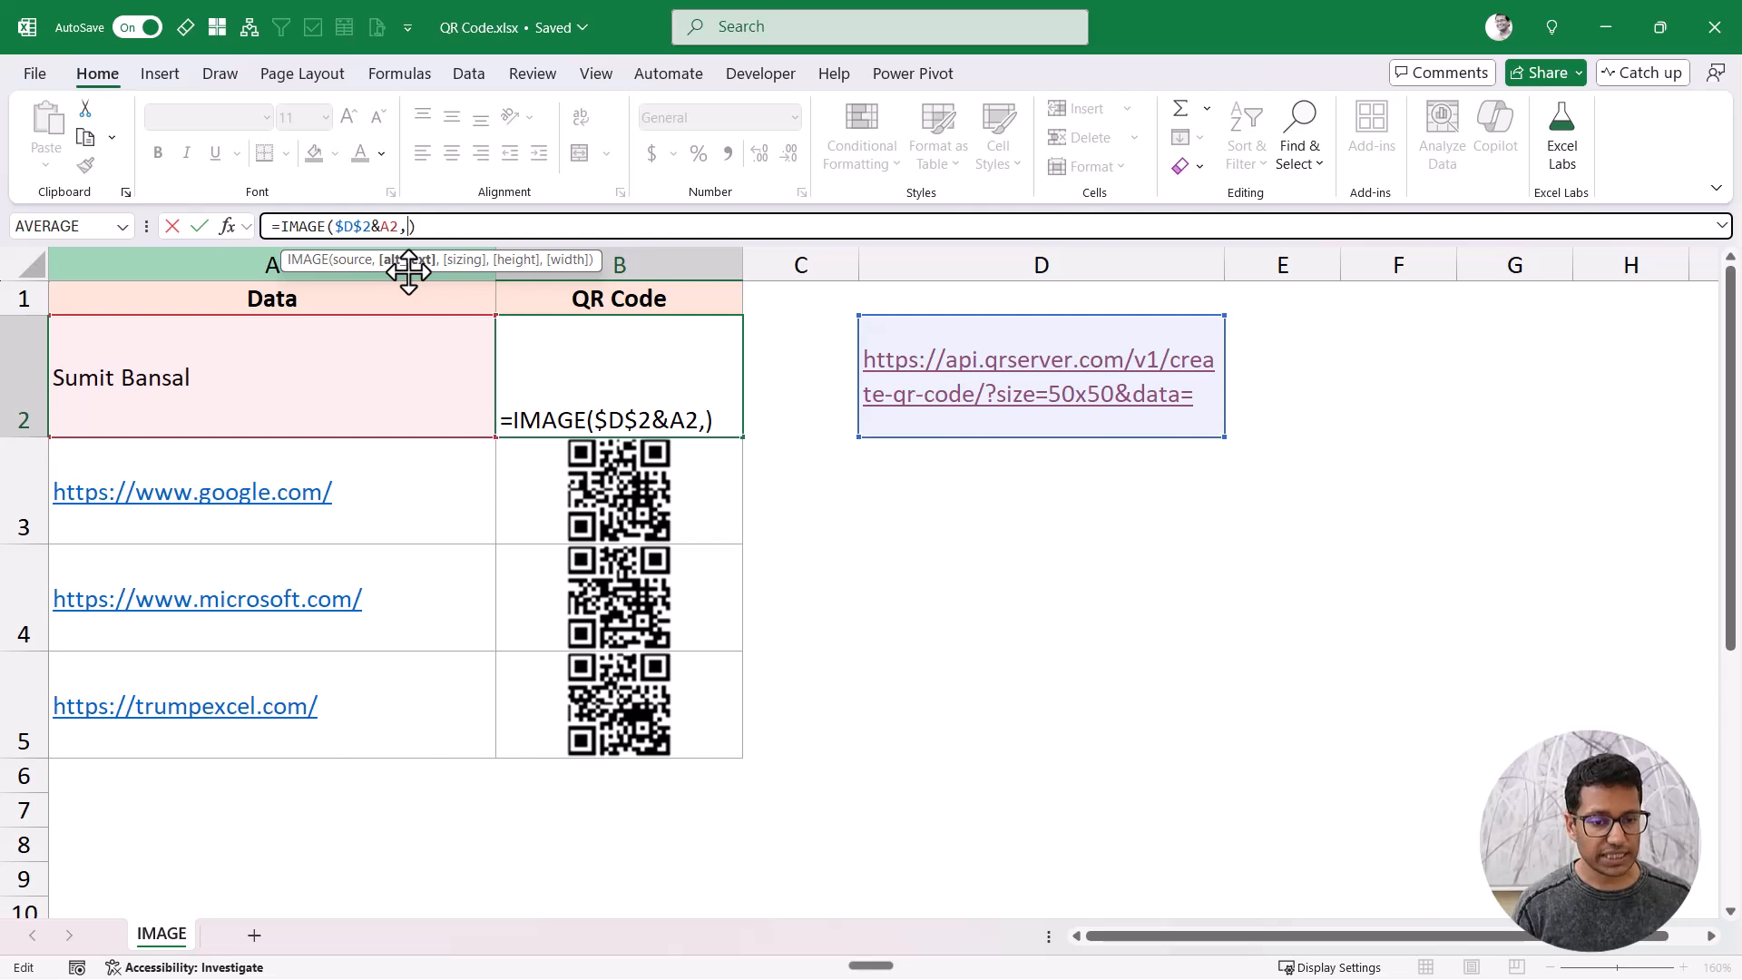
type(",")
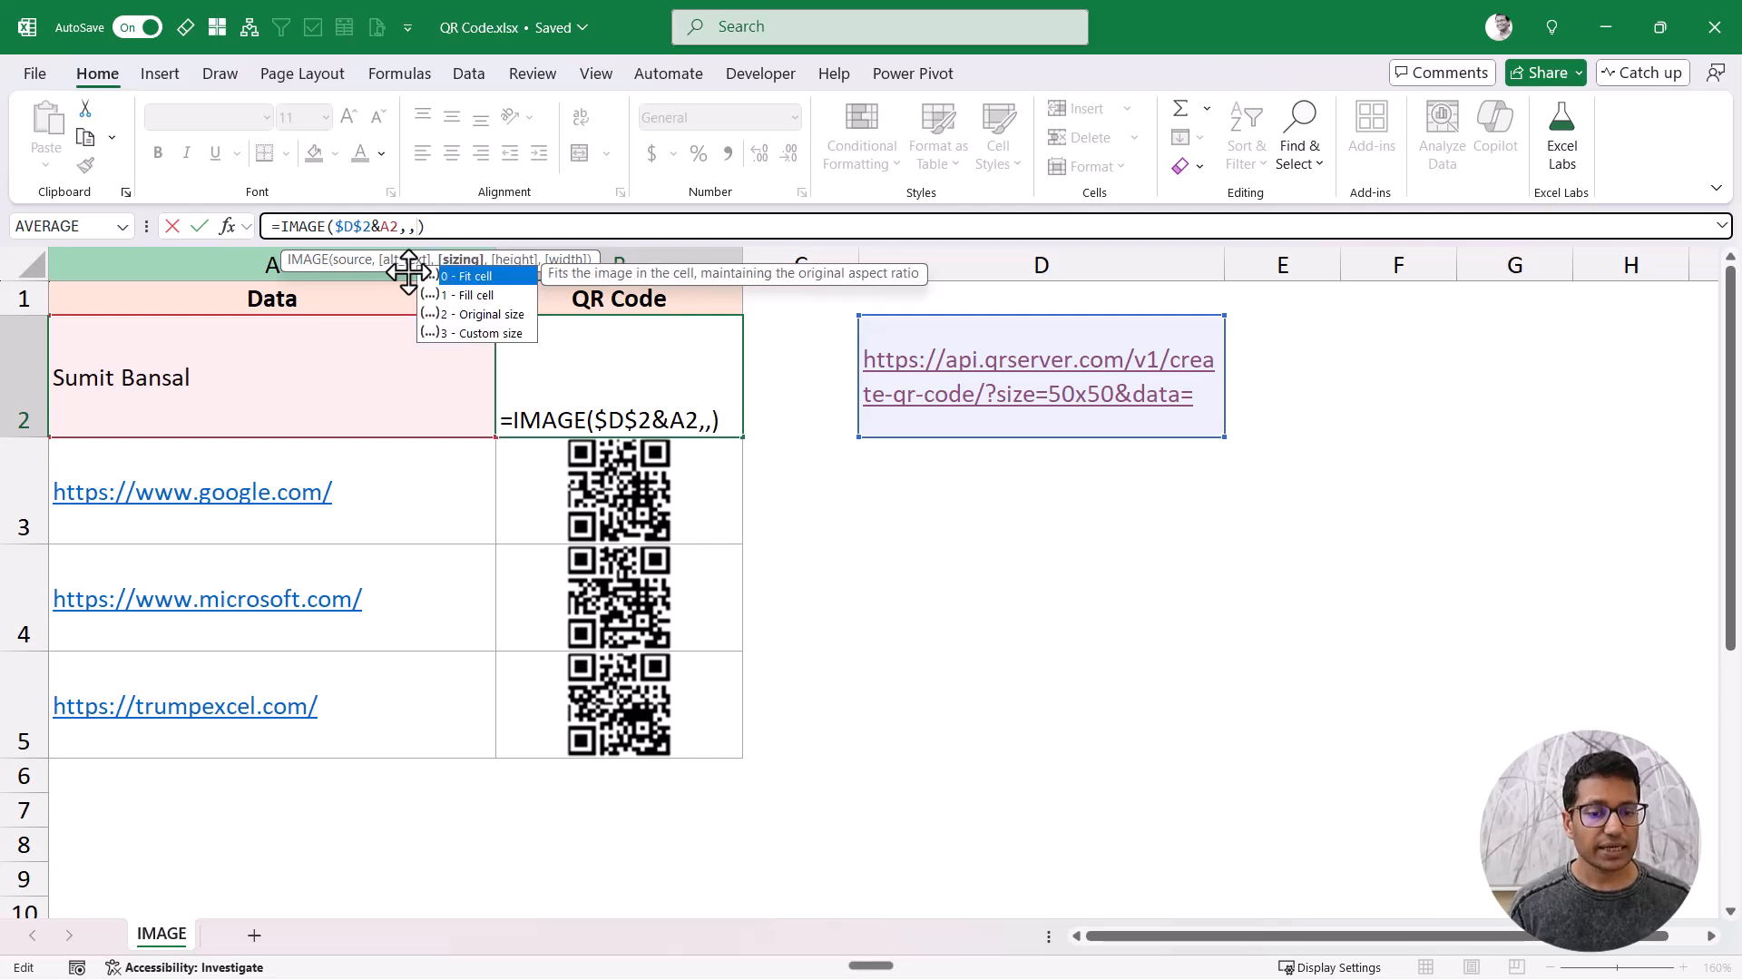
double_click(518, 277)
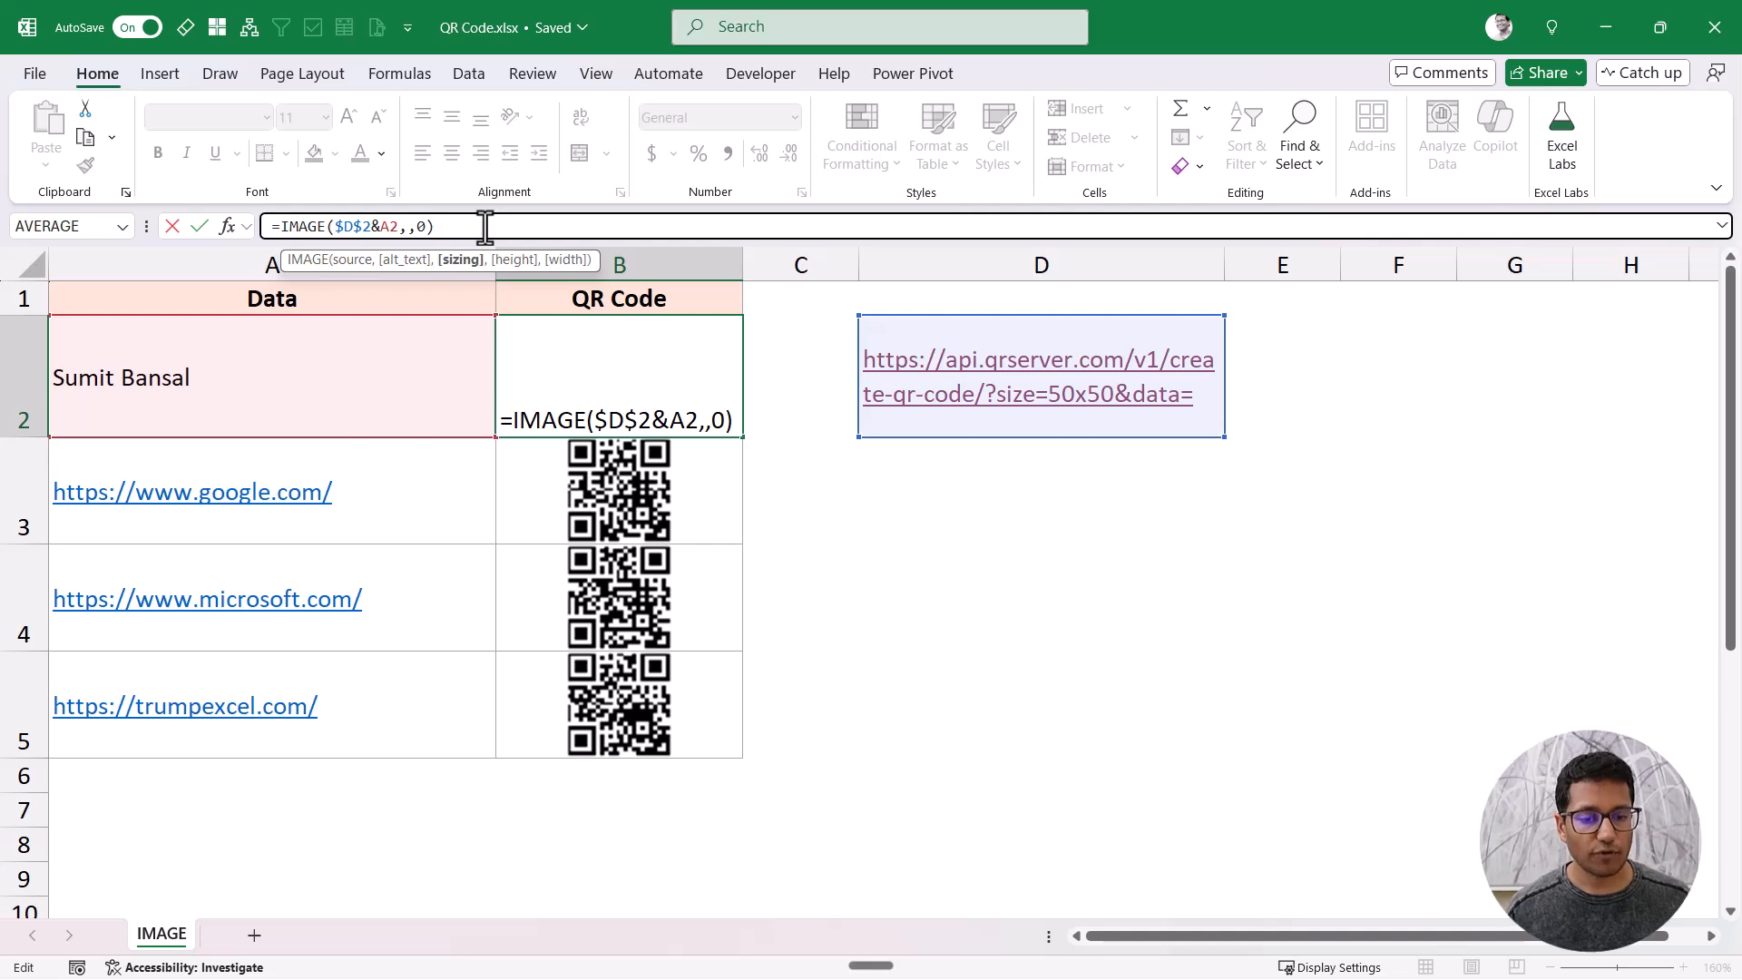
key("Return")
key("Up")
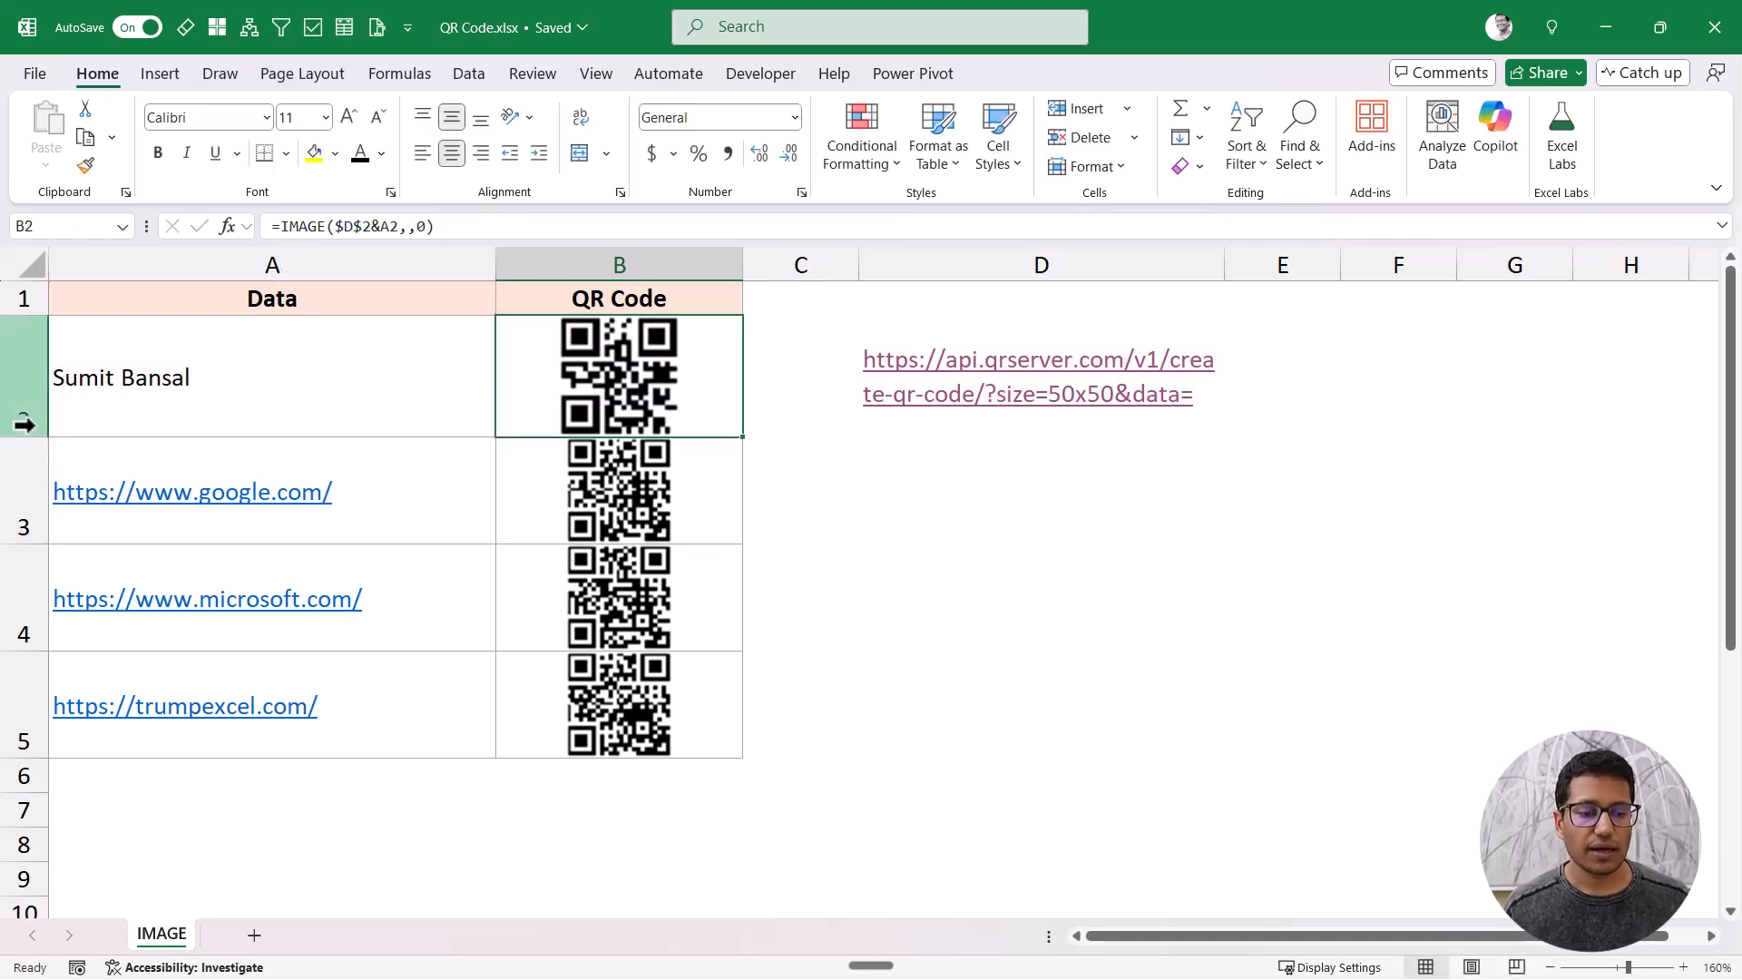
Step: Try a taller row 2 and a wider column B to test the image fit, and undo both size changes
left_click_drag(25, 425, 35, 632)
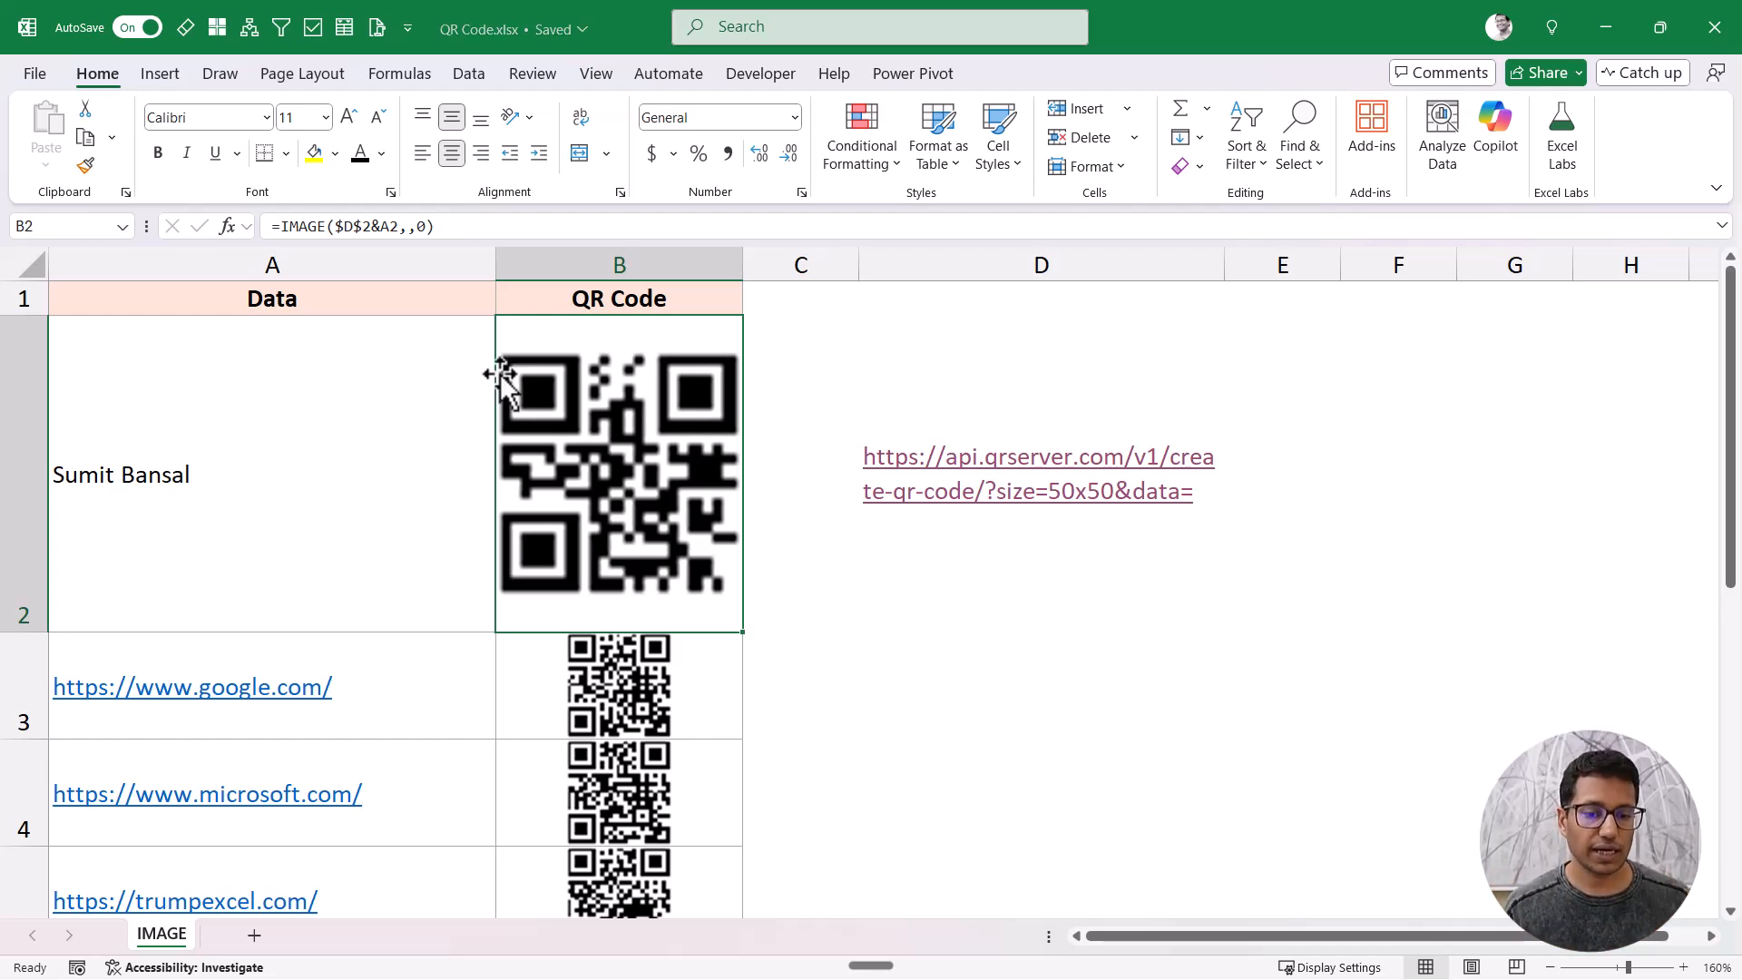
left_click_drag(741, 267, 958, 269)
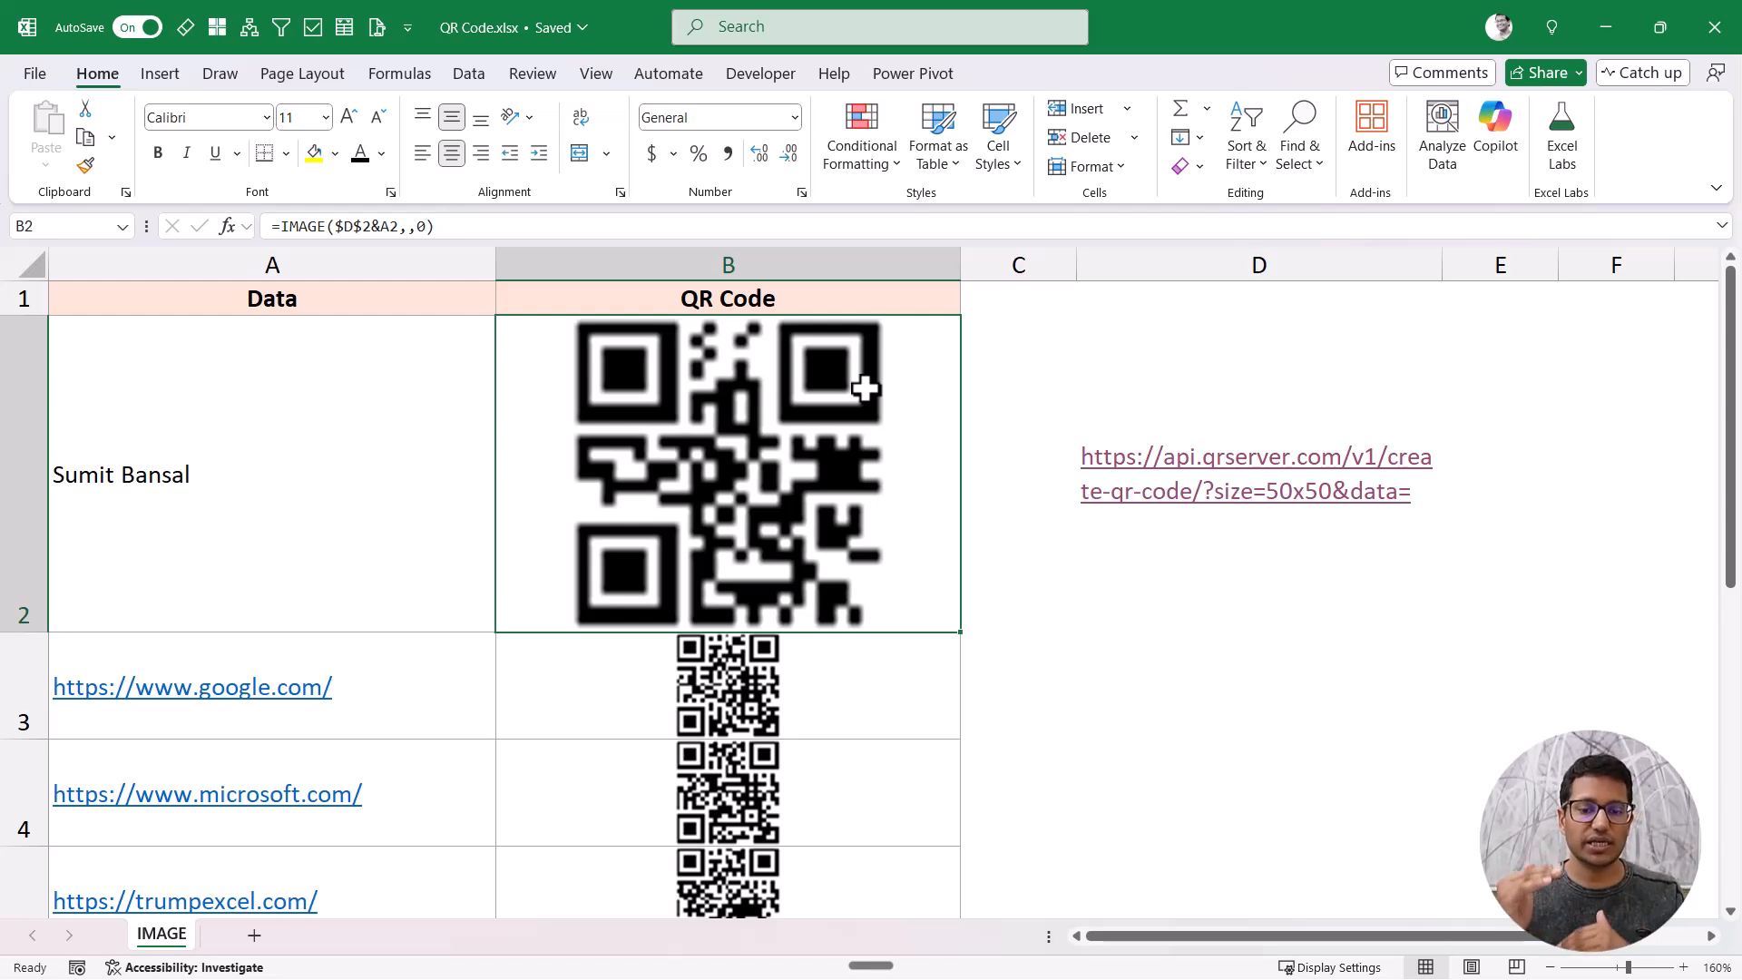
key("ctrl+z")
key("ctrl+z")
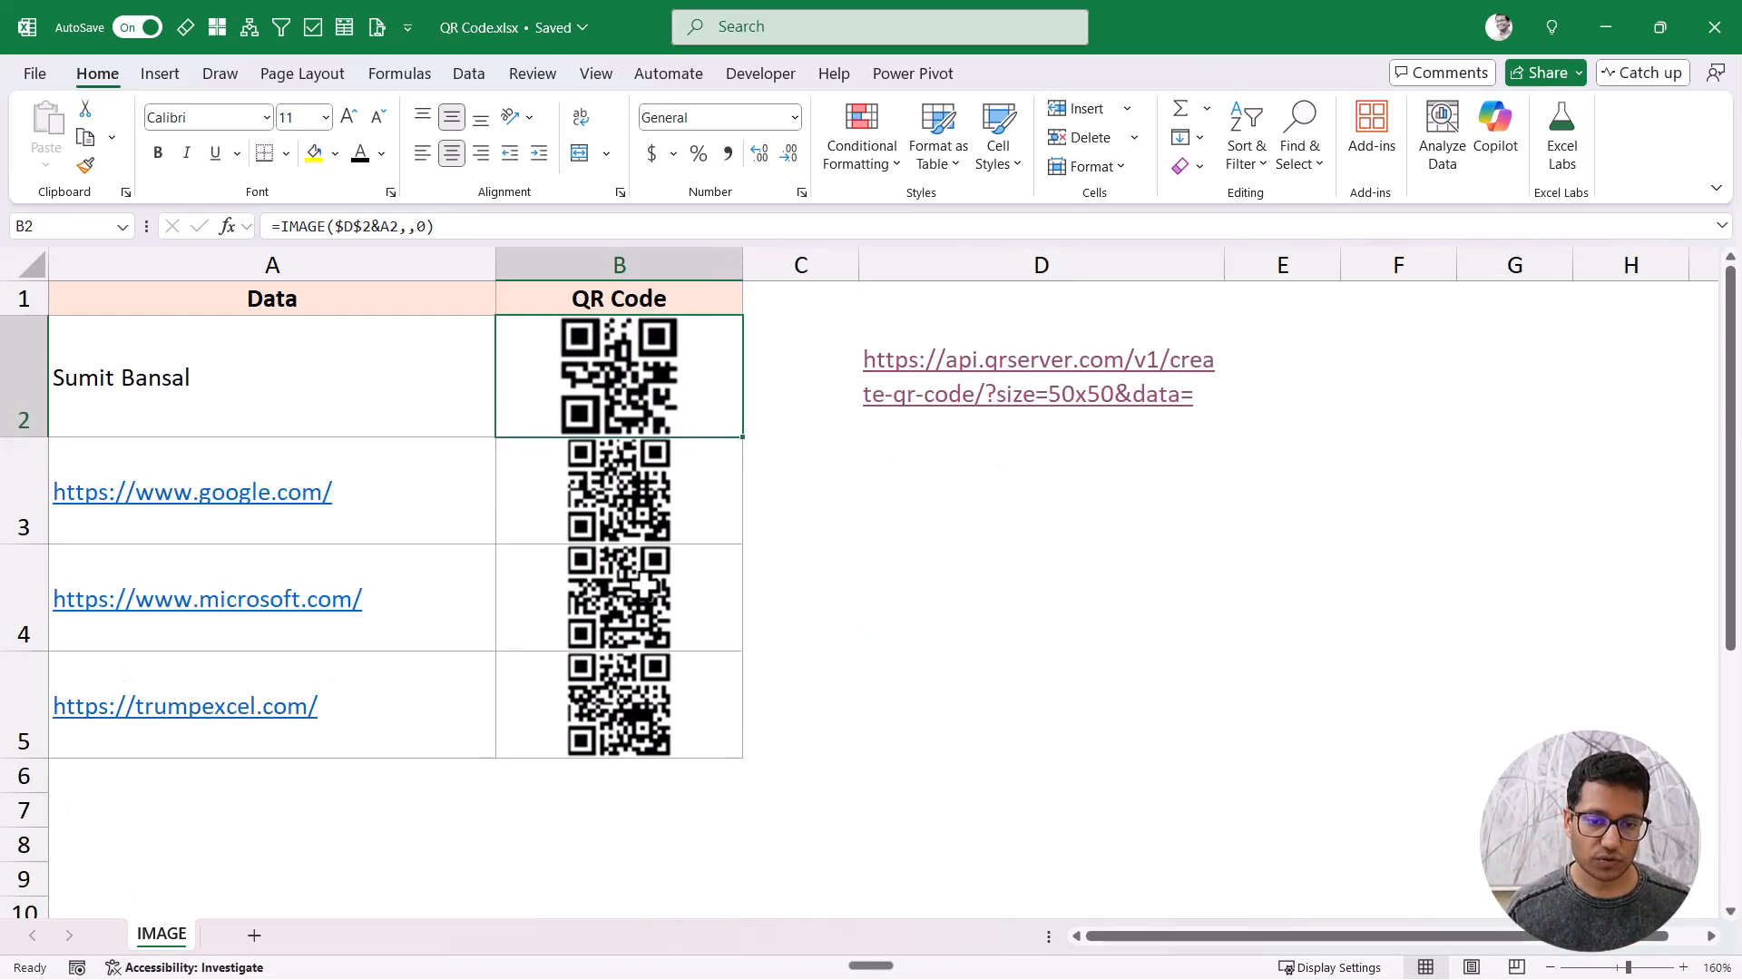
Step: Try the sizing option 1 - Fill cell in the B2 formula: =IMAGE($D$2&A2,,1)
left_click(423, 226)
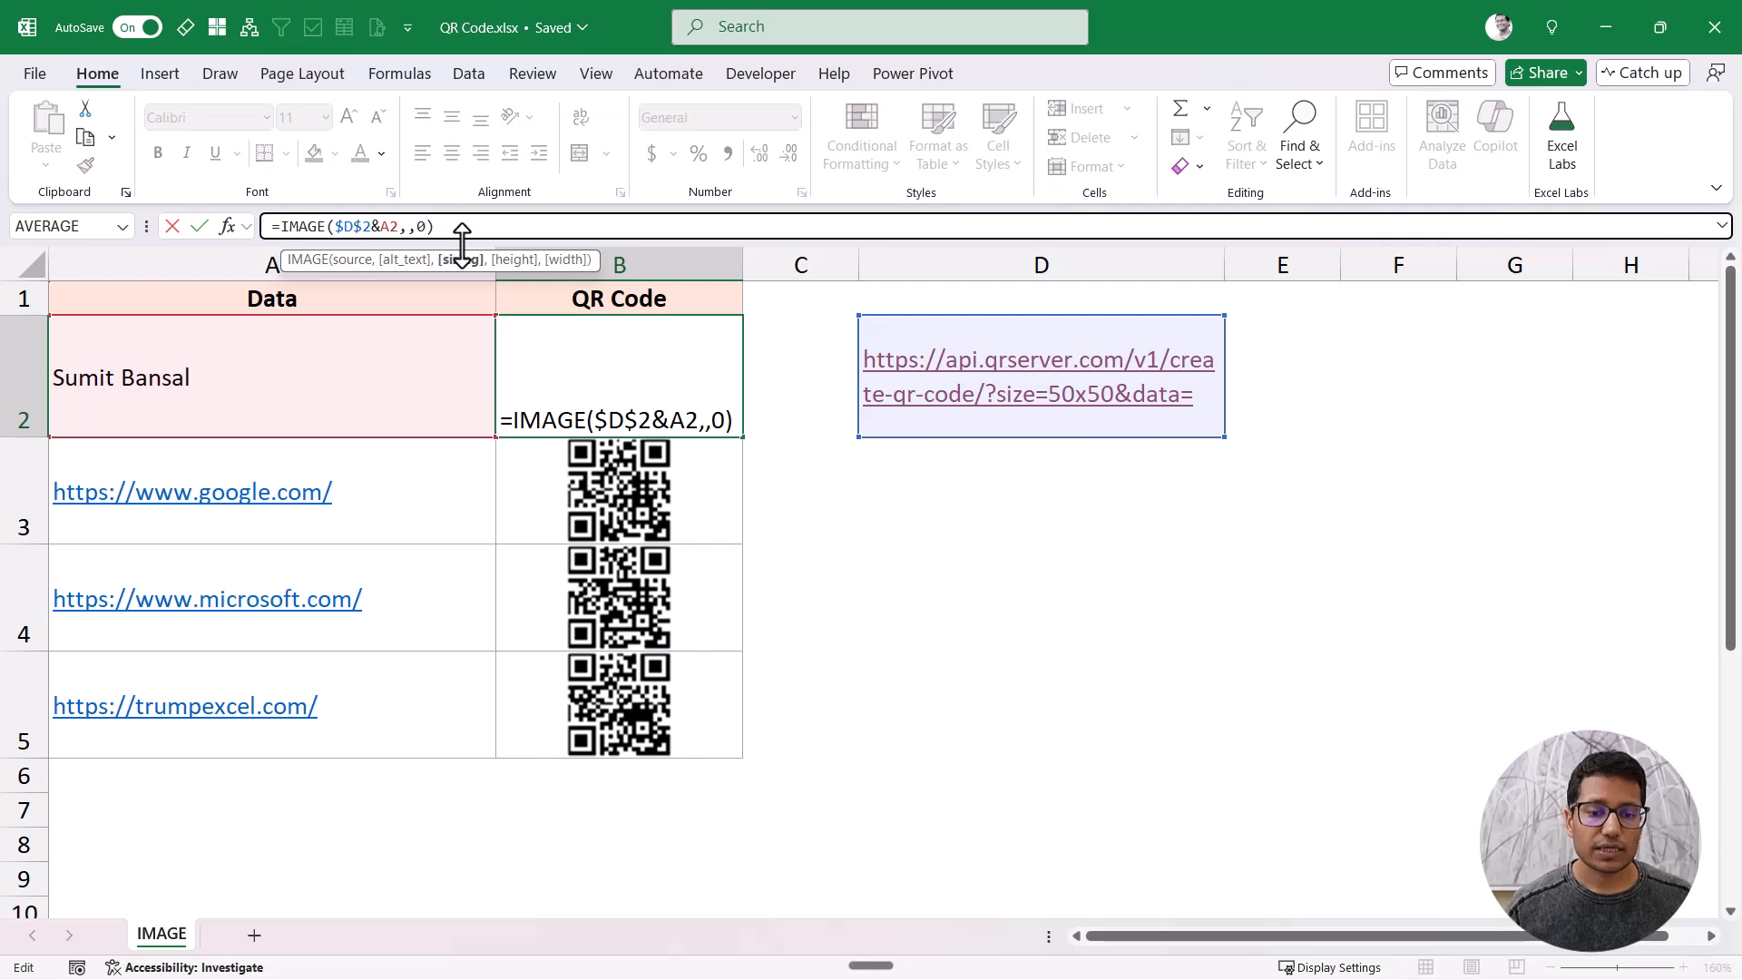
key("BackSpace")
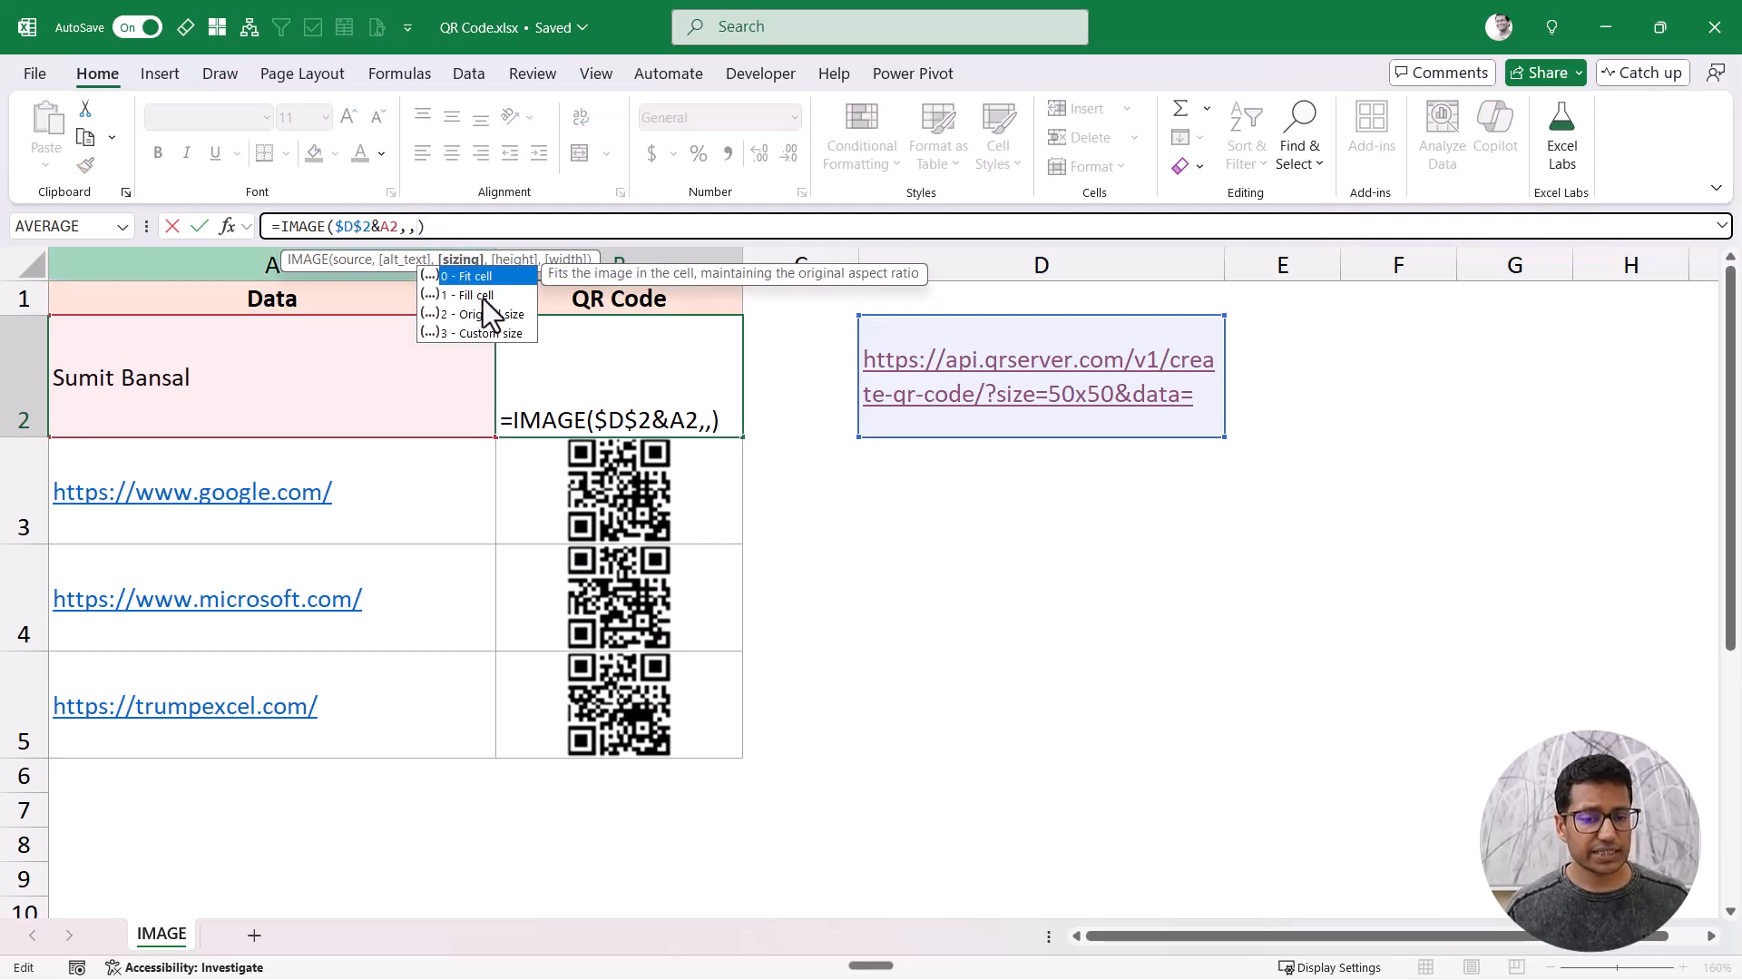
key("Return")
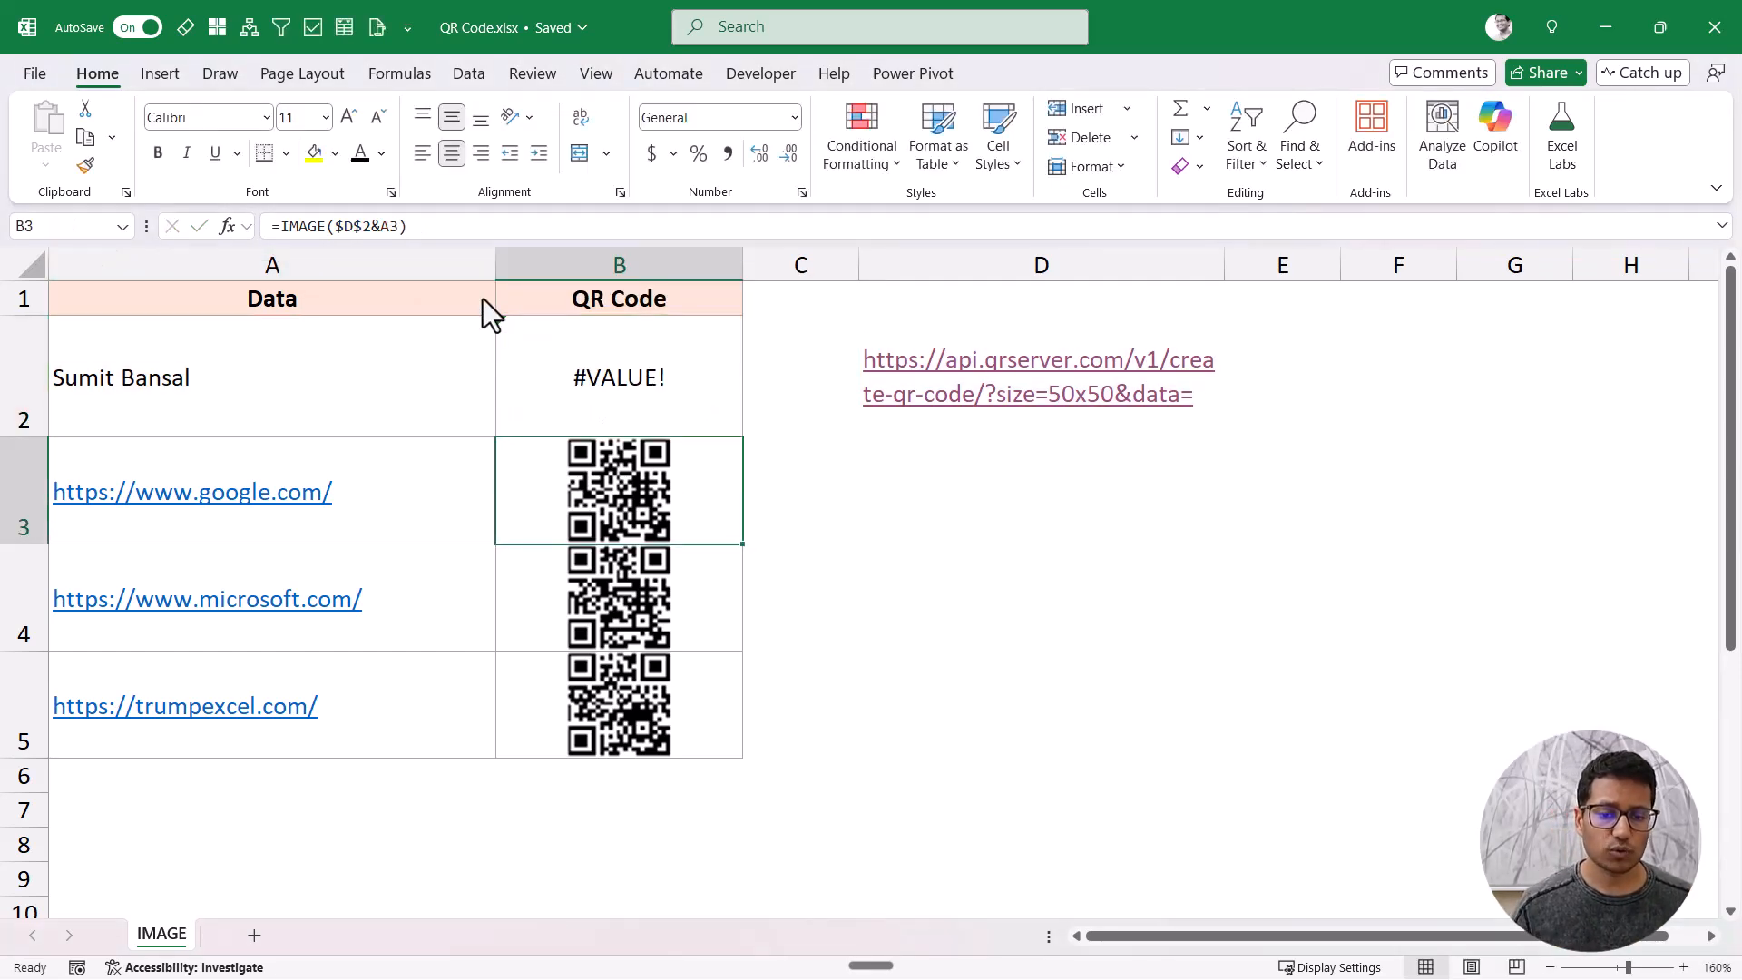
key("Up")
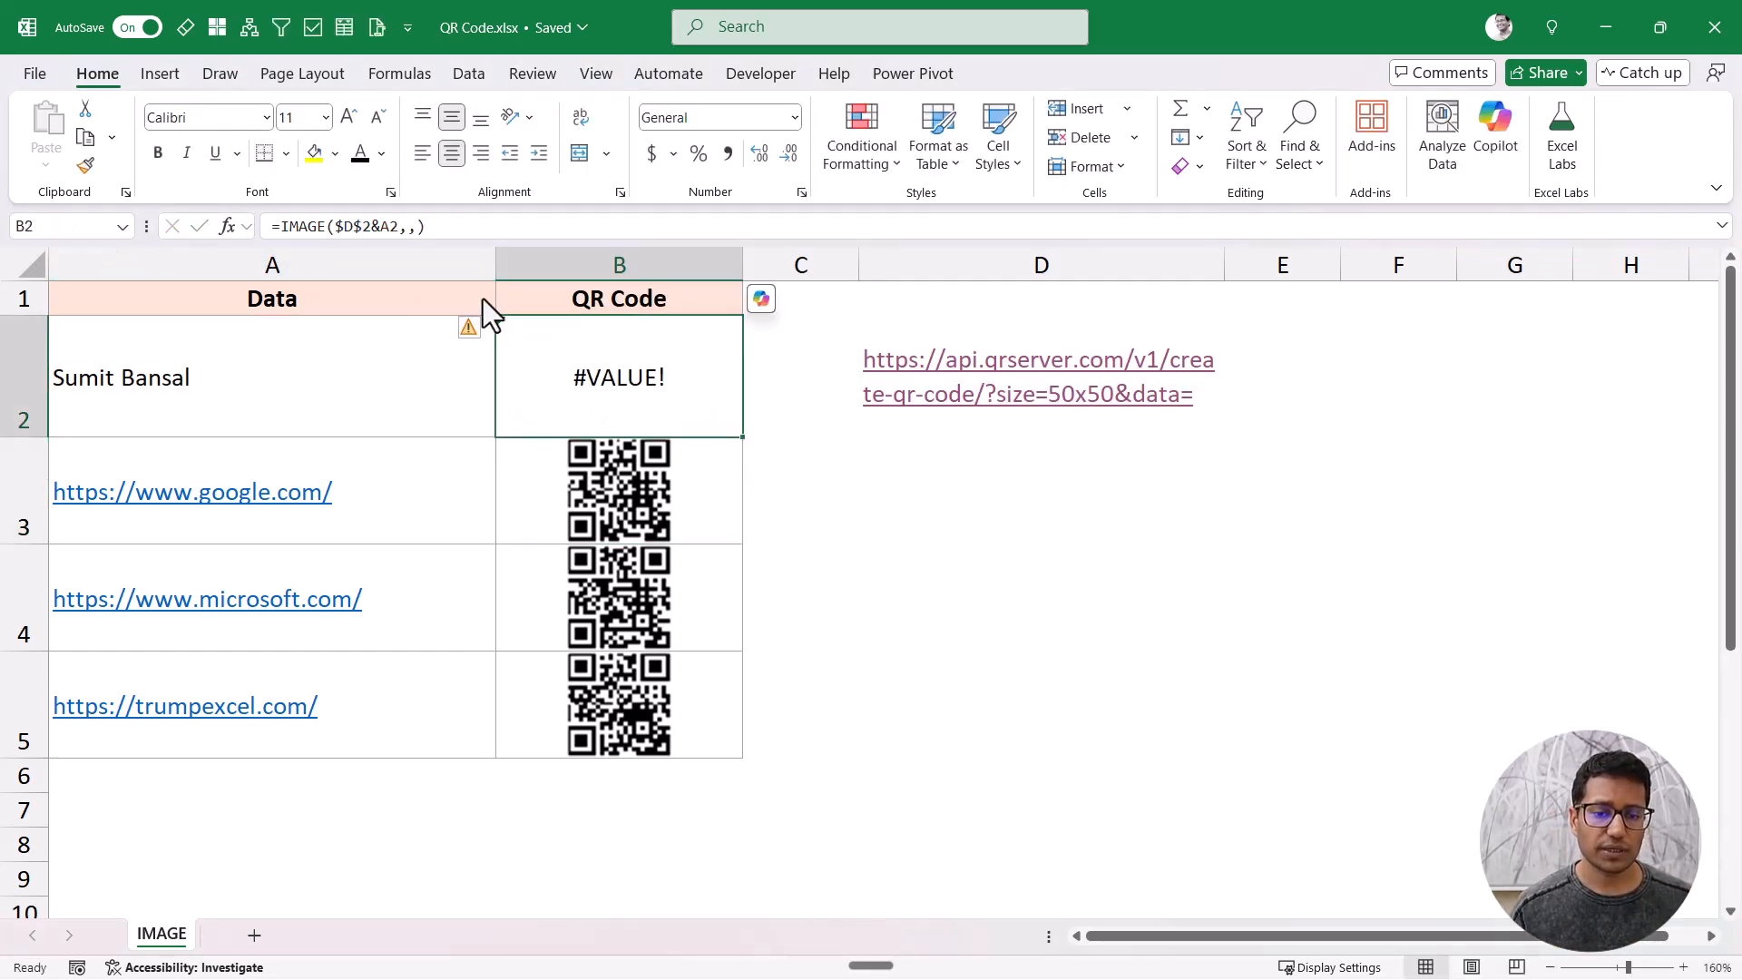
left_click(420, 226)
type("1")
key("Return")
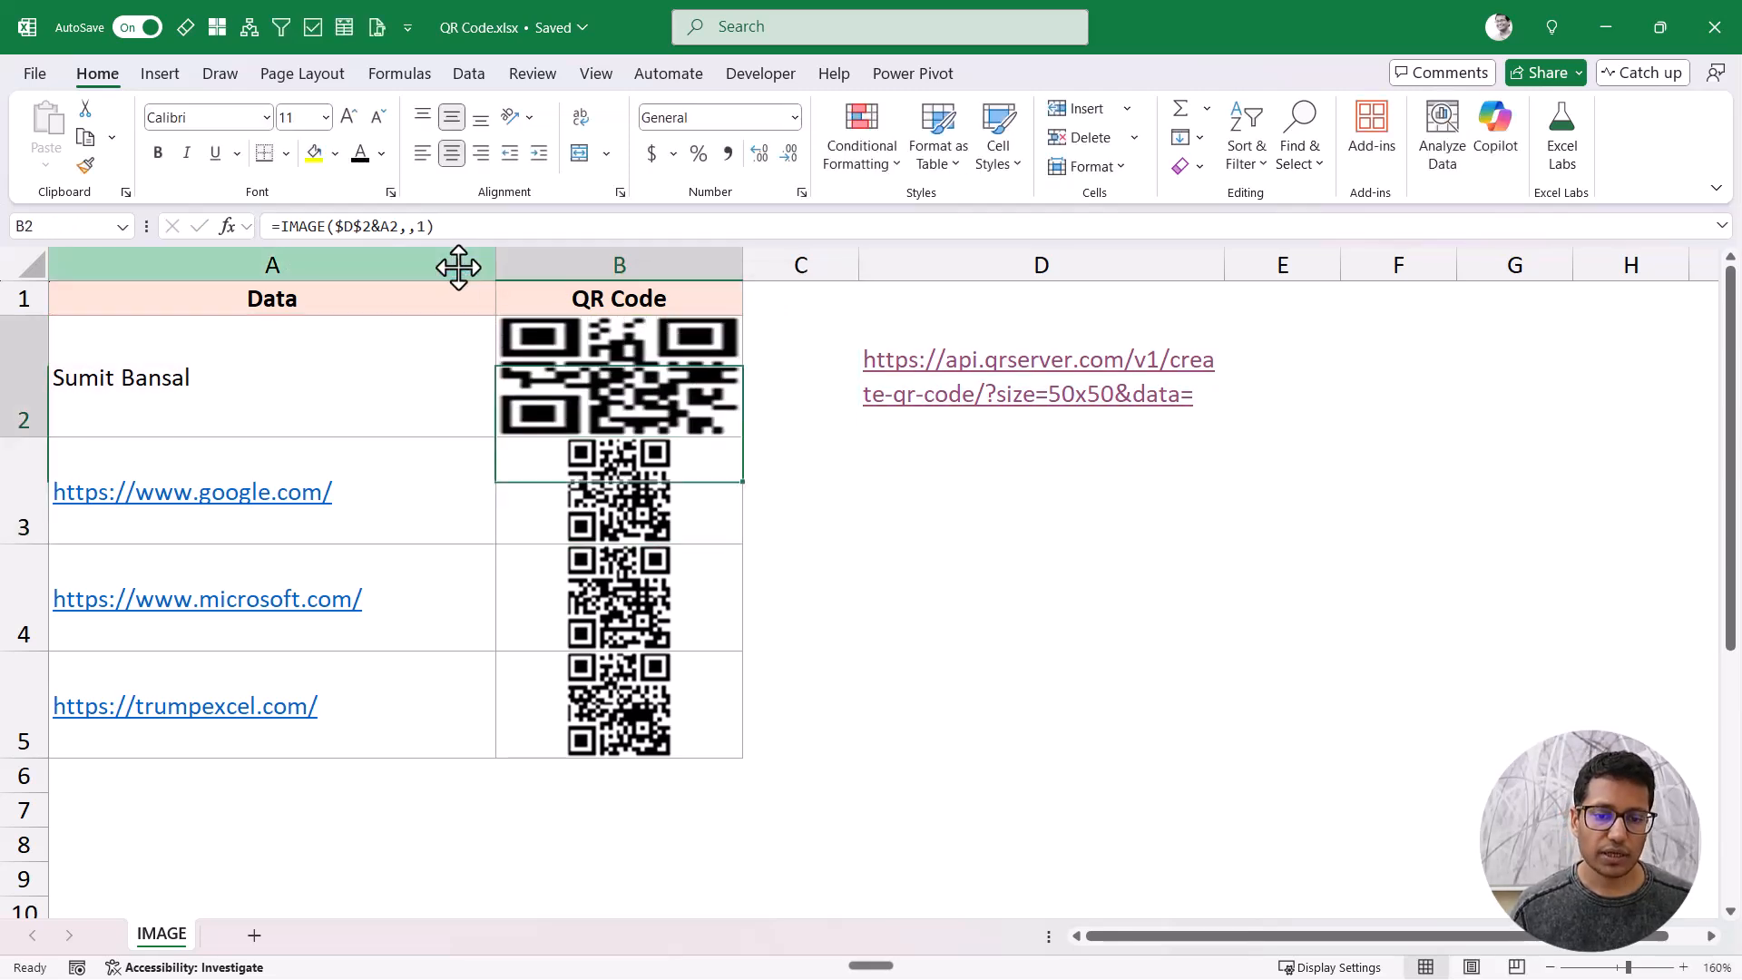
key("Up")
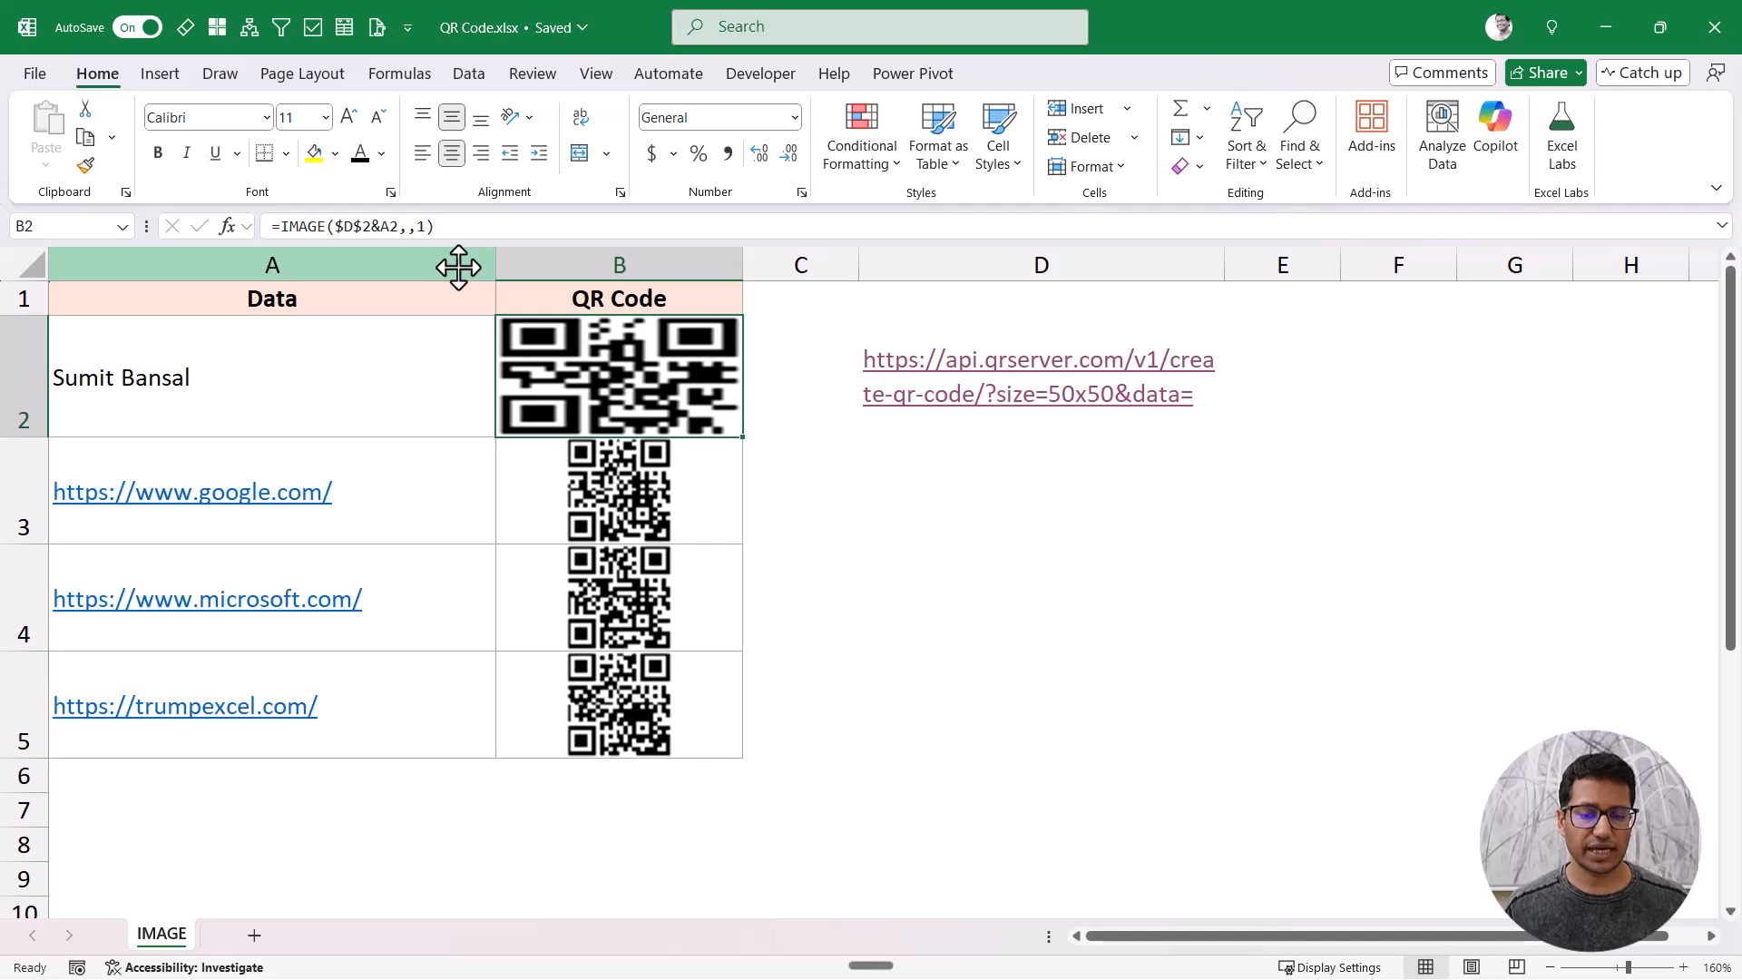
Step: Set the B2 formula's sizing to 2 - Original size, =IMAGE($D$2&A2,,2), and fill it down through B5
left_click(427, 226)
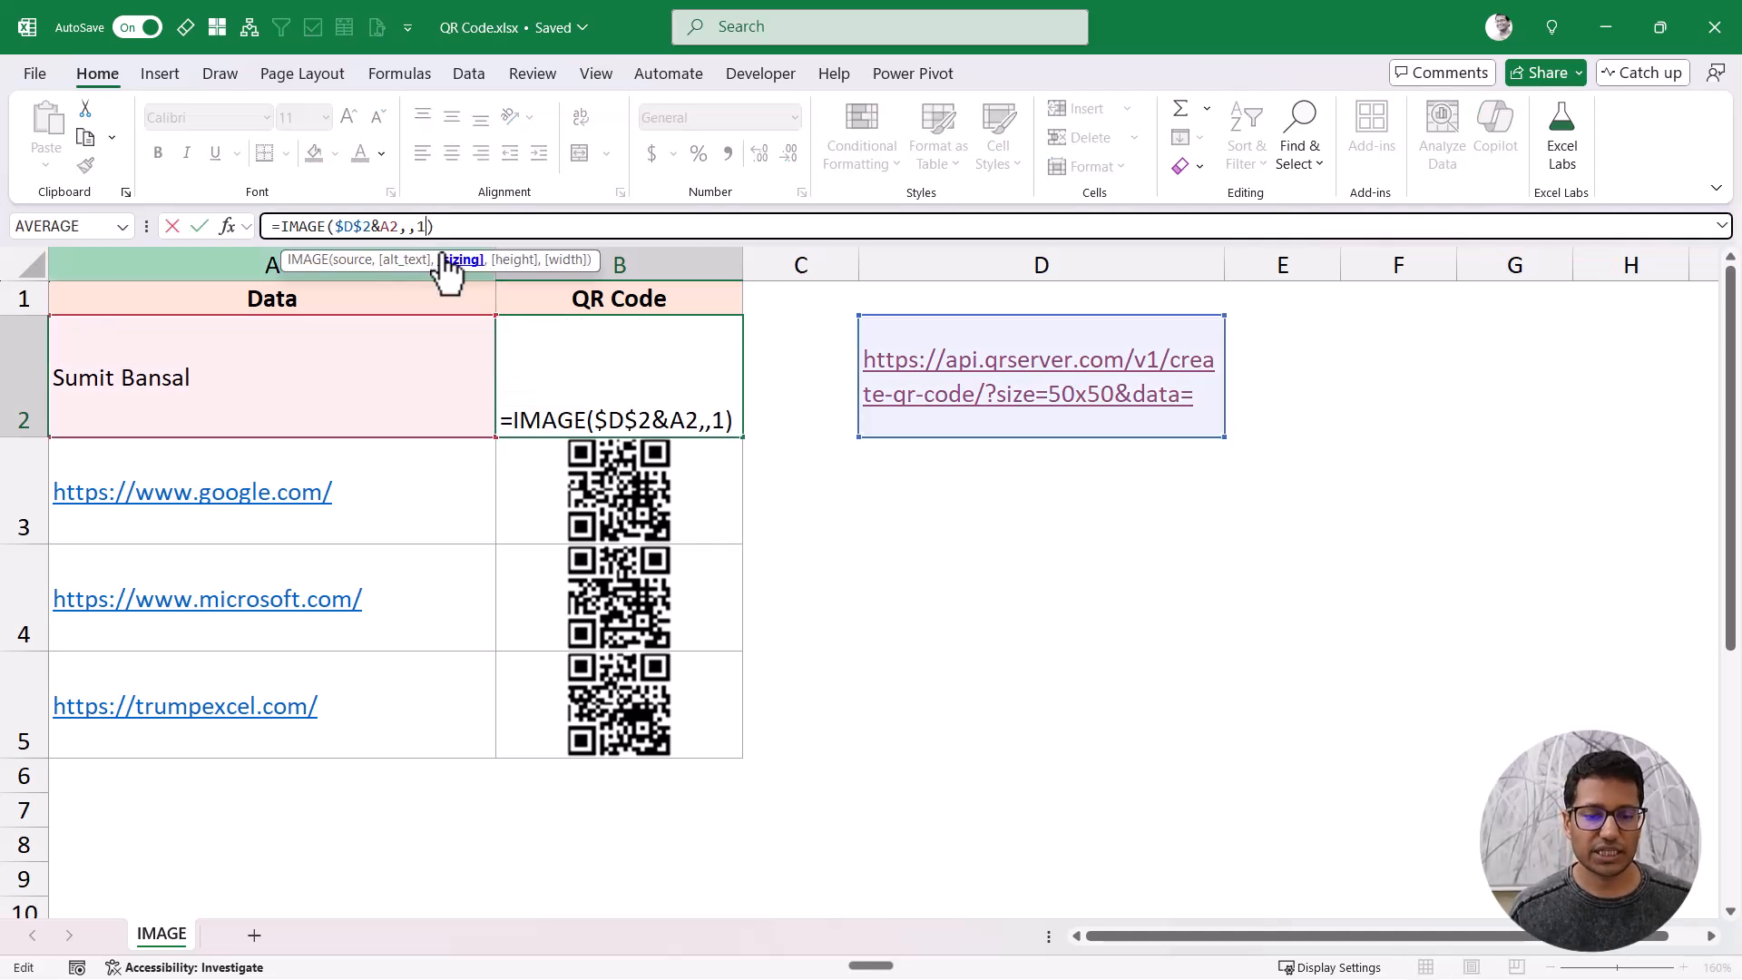
key("BackSpace")
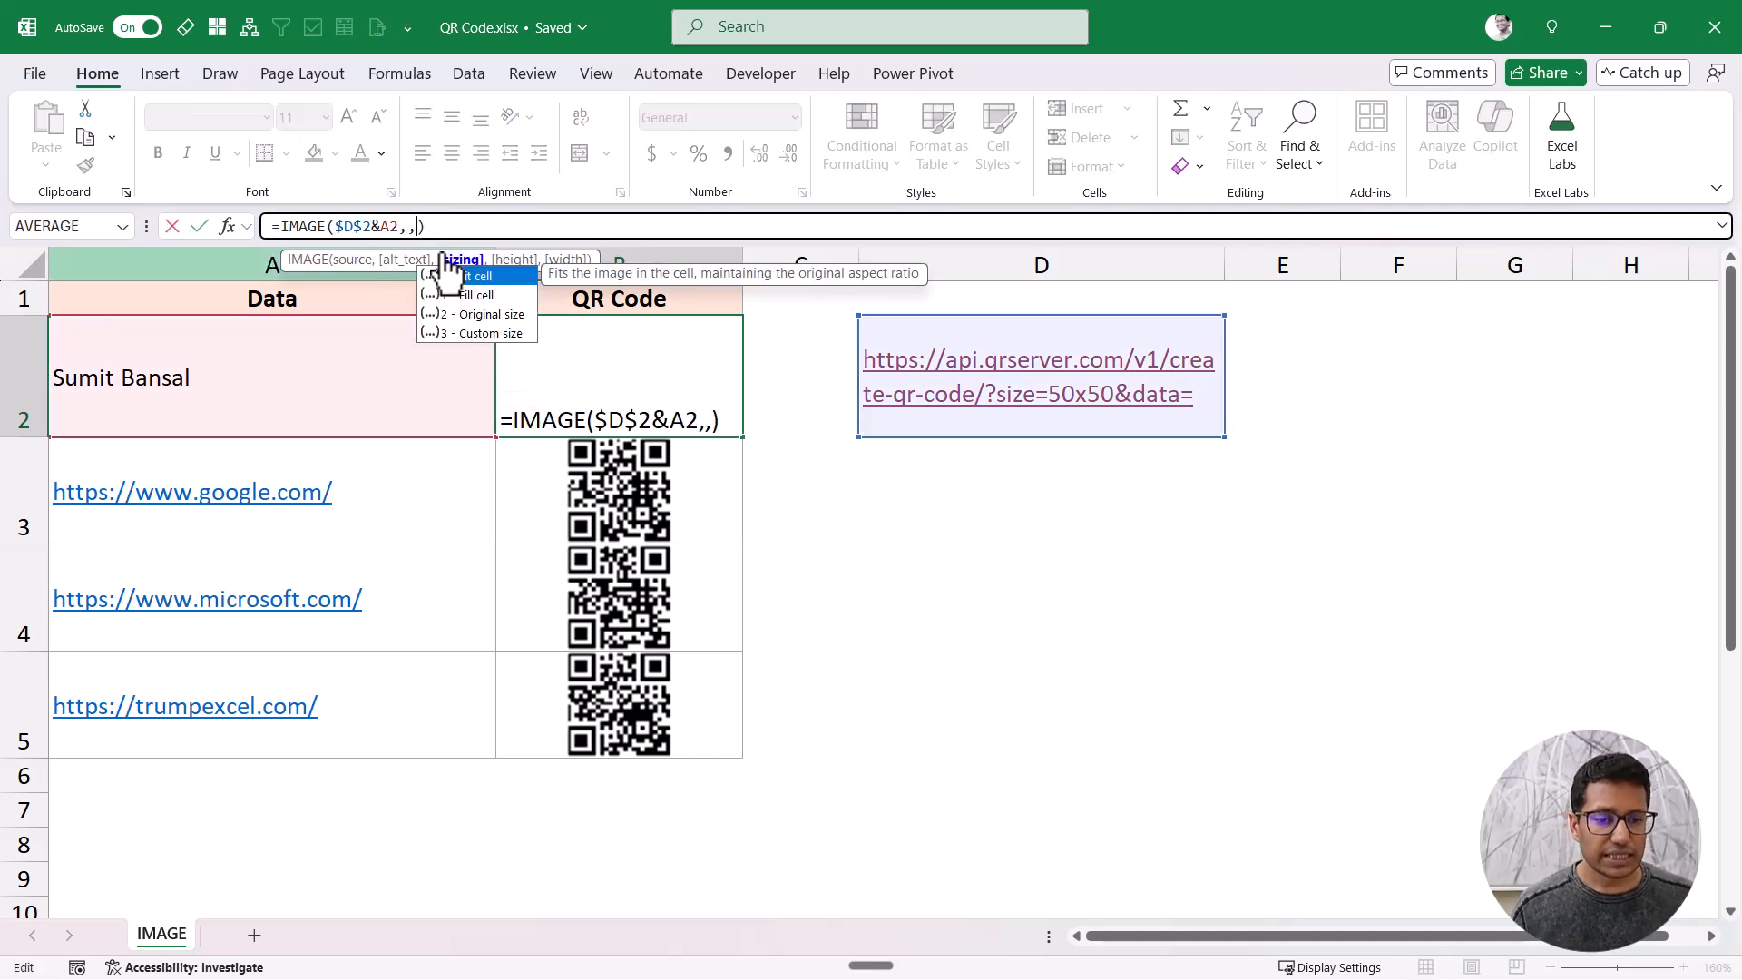
double_click(476, 318)
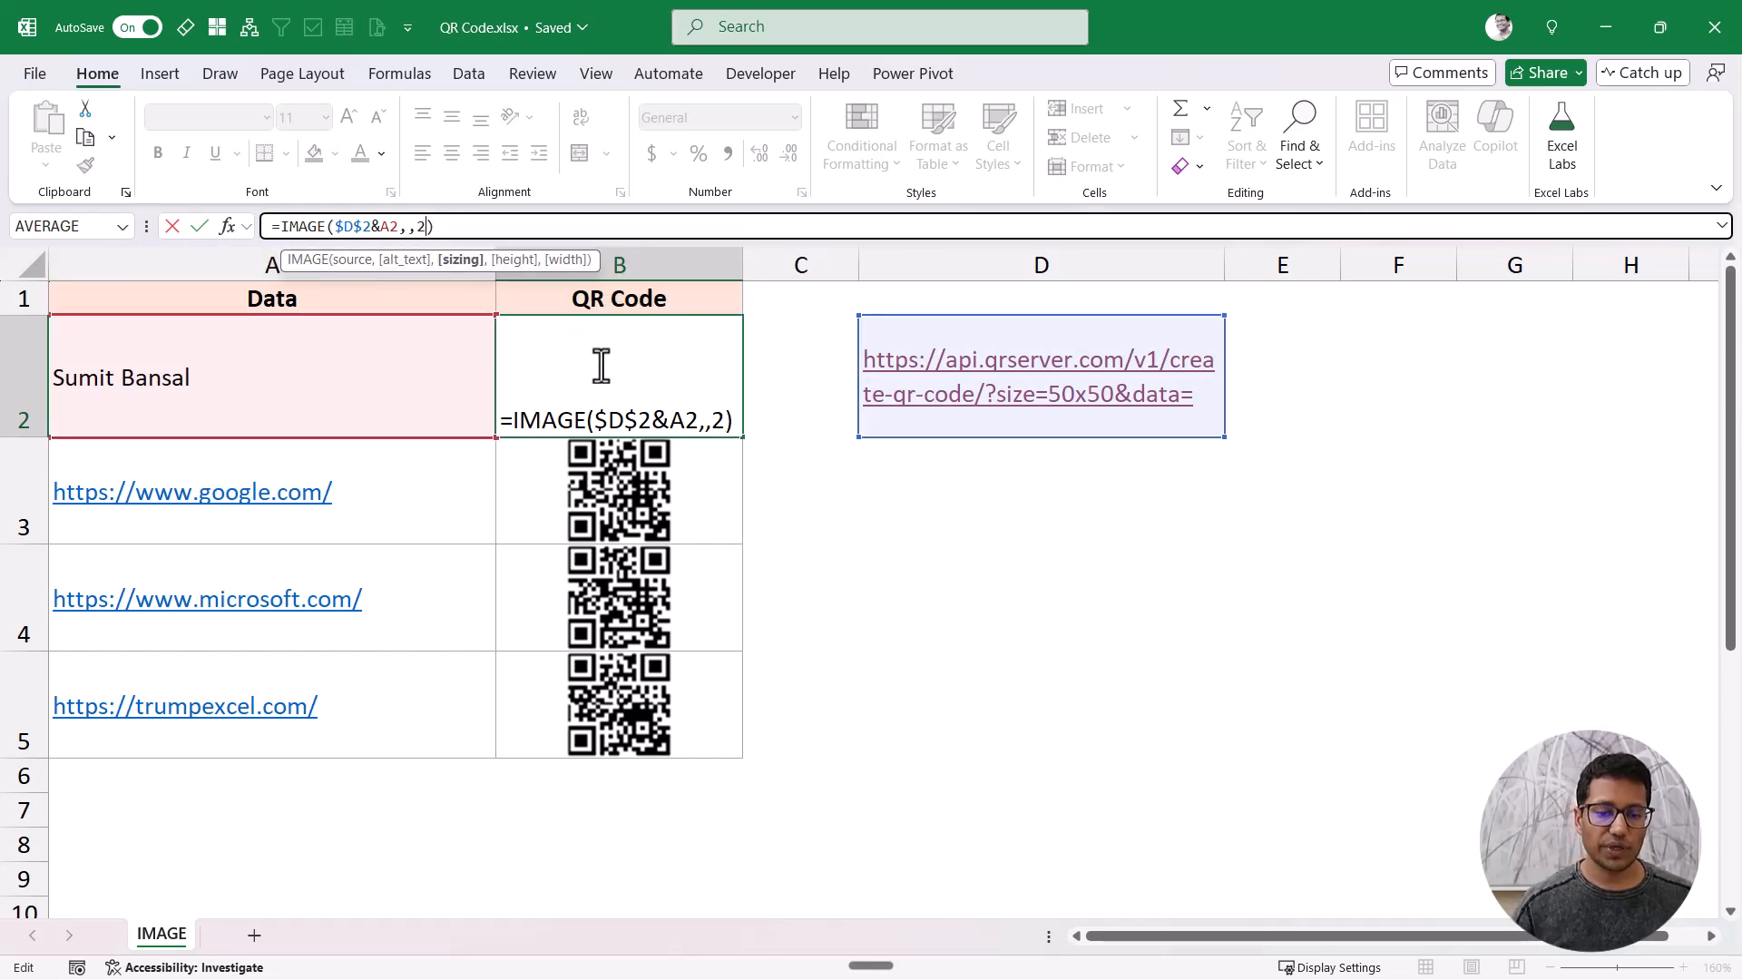
key("ctrl+Return")
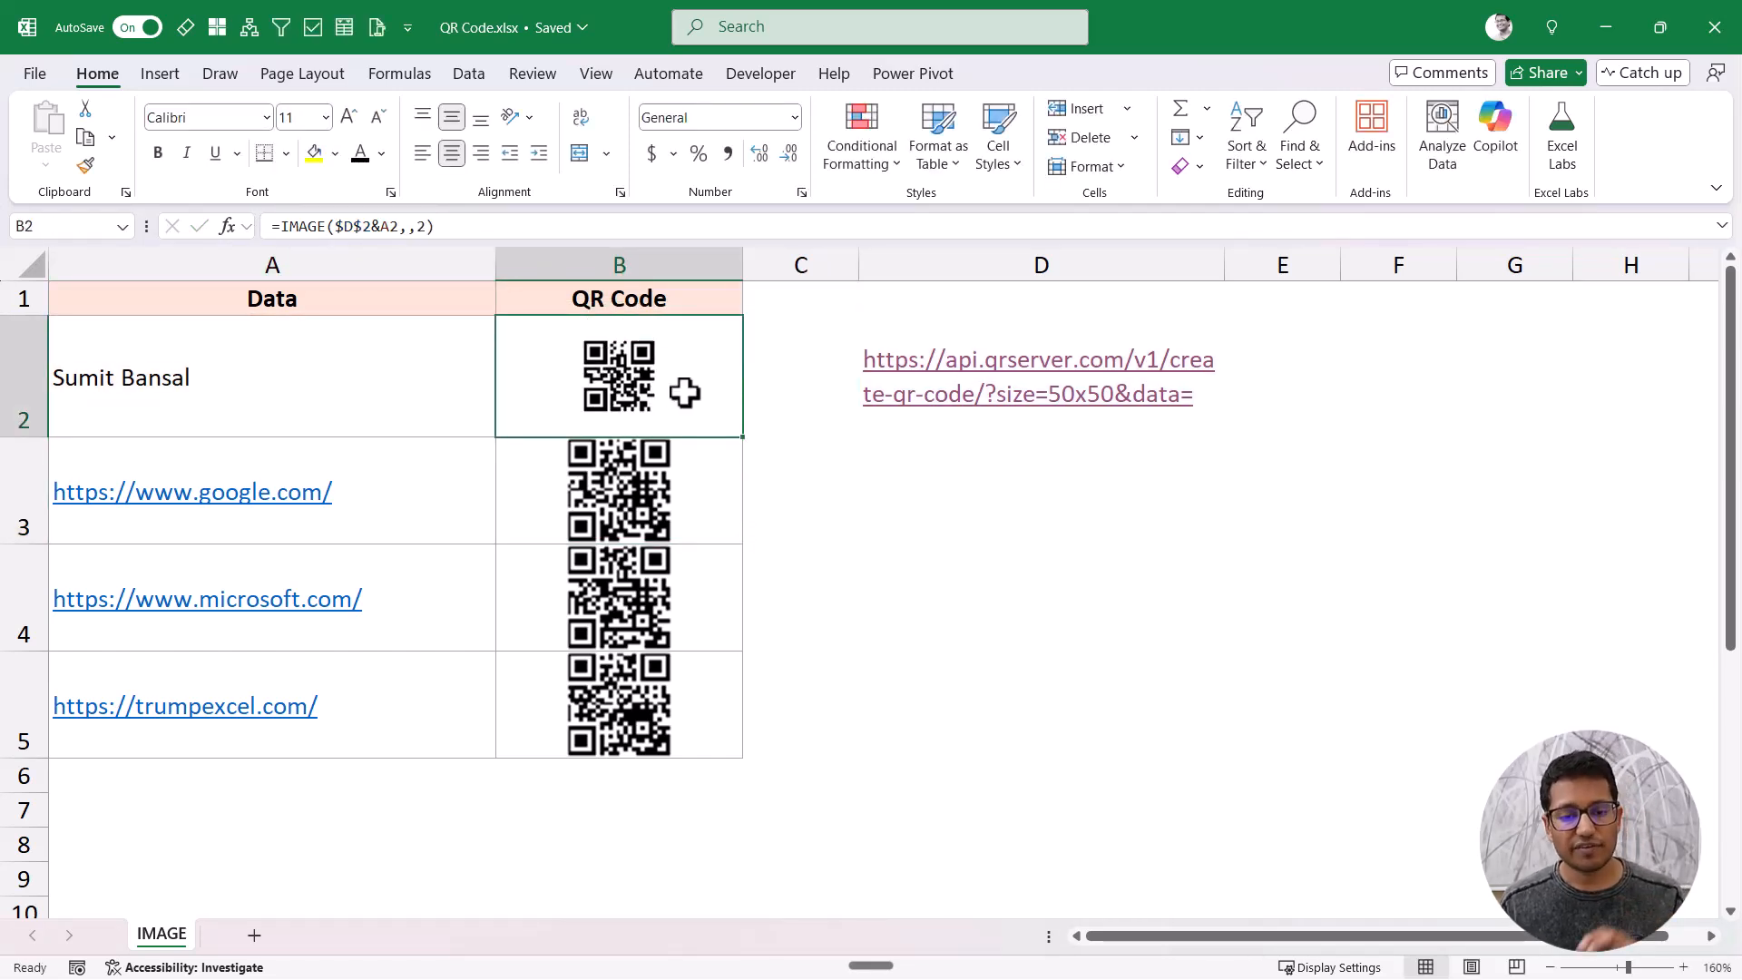
left_click_drag(741, 437, 750, 716)
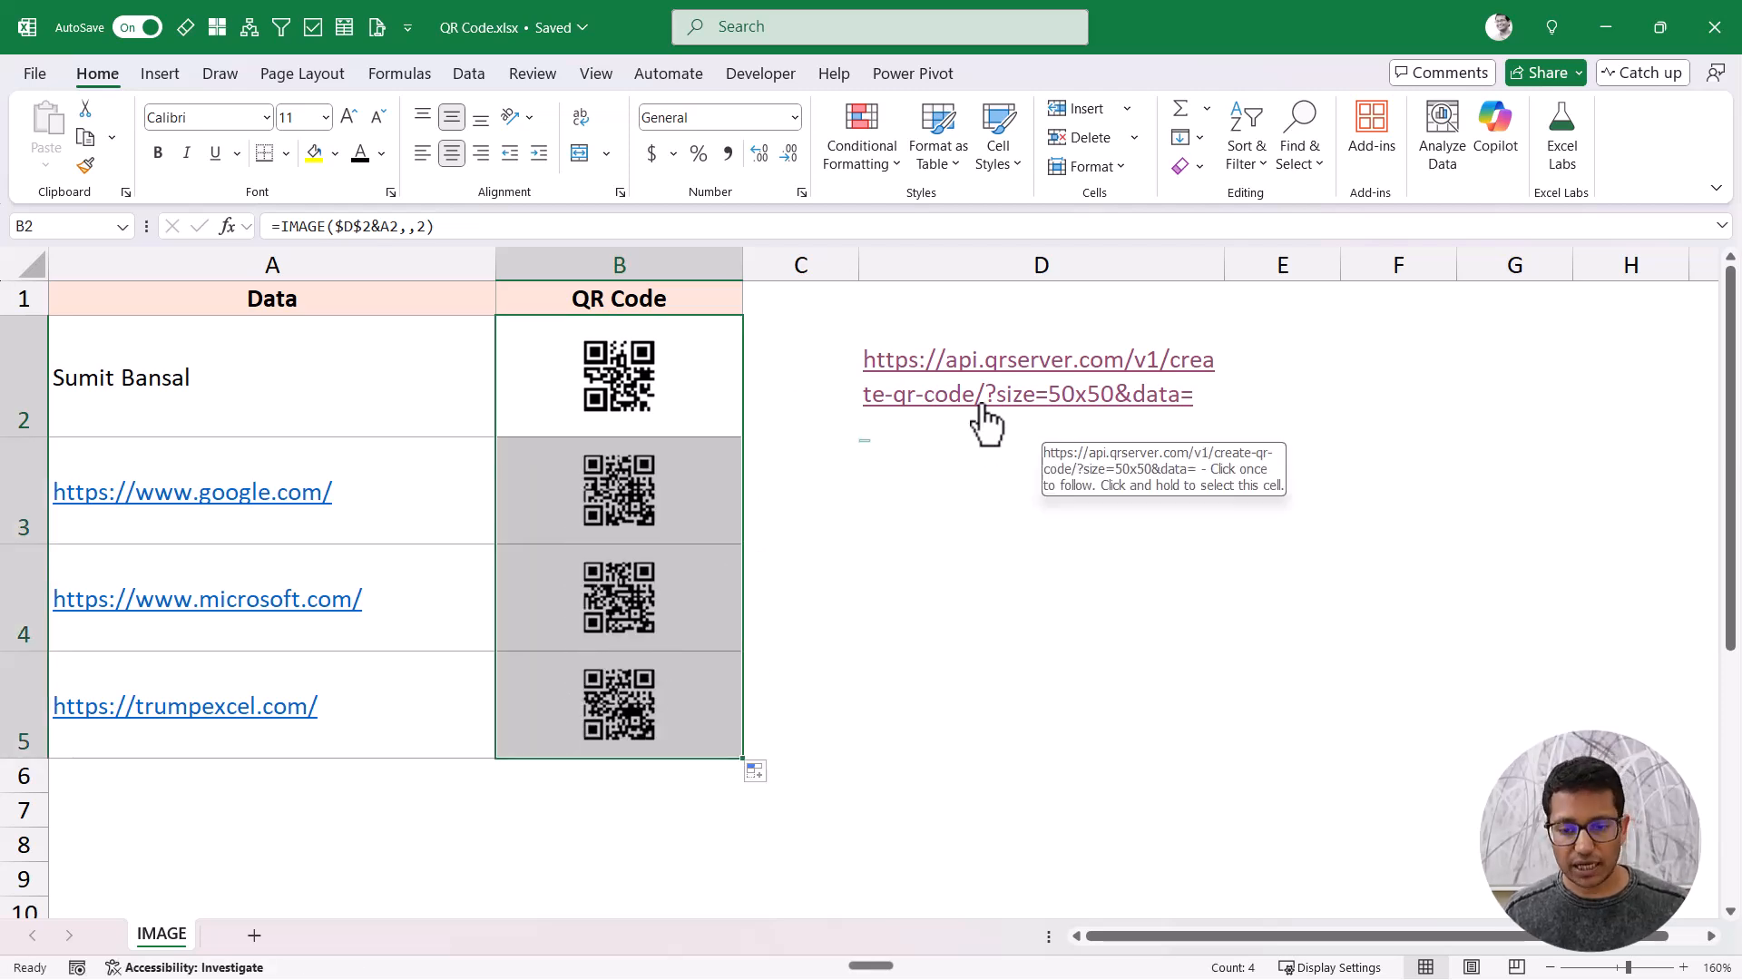
Step: Place the QR code picture from B2 over the cells and move the floating copy to the middle of B2
left_click(711, 376)
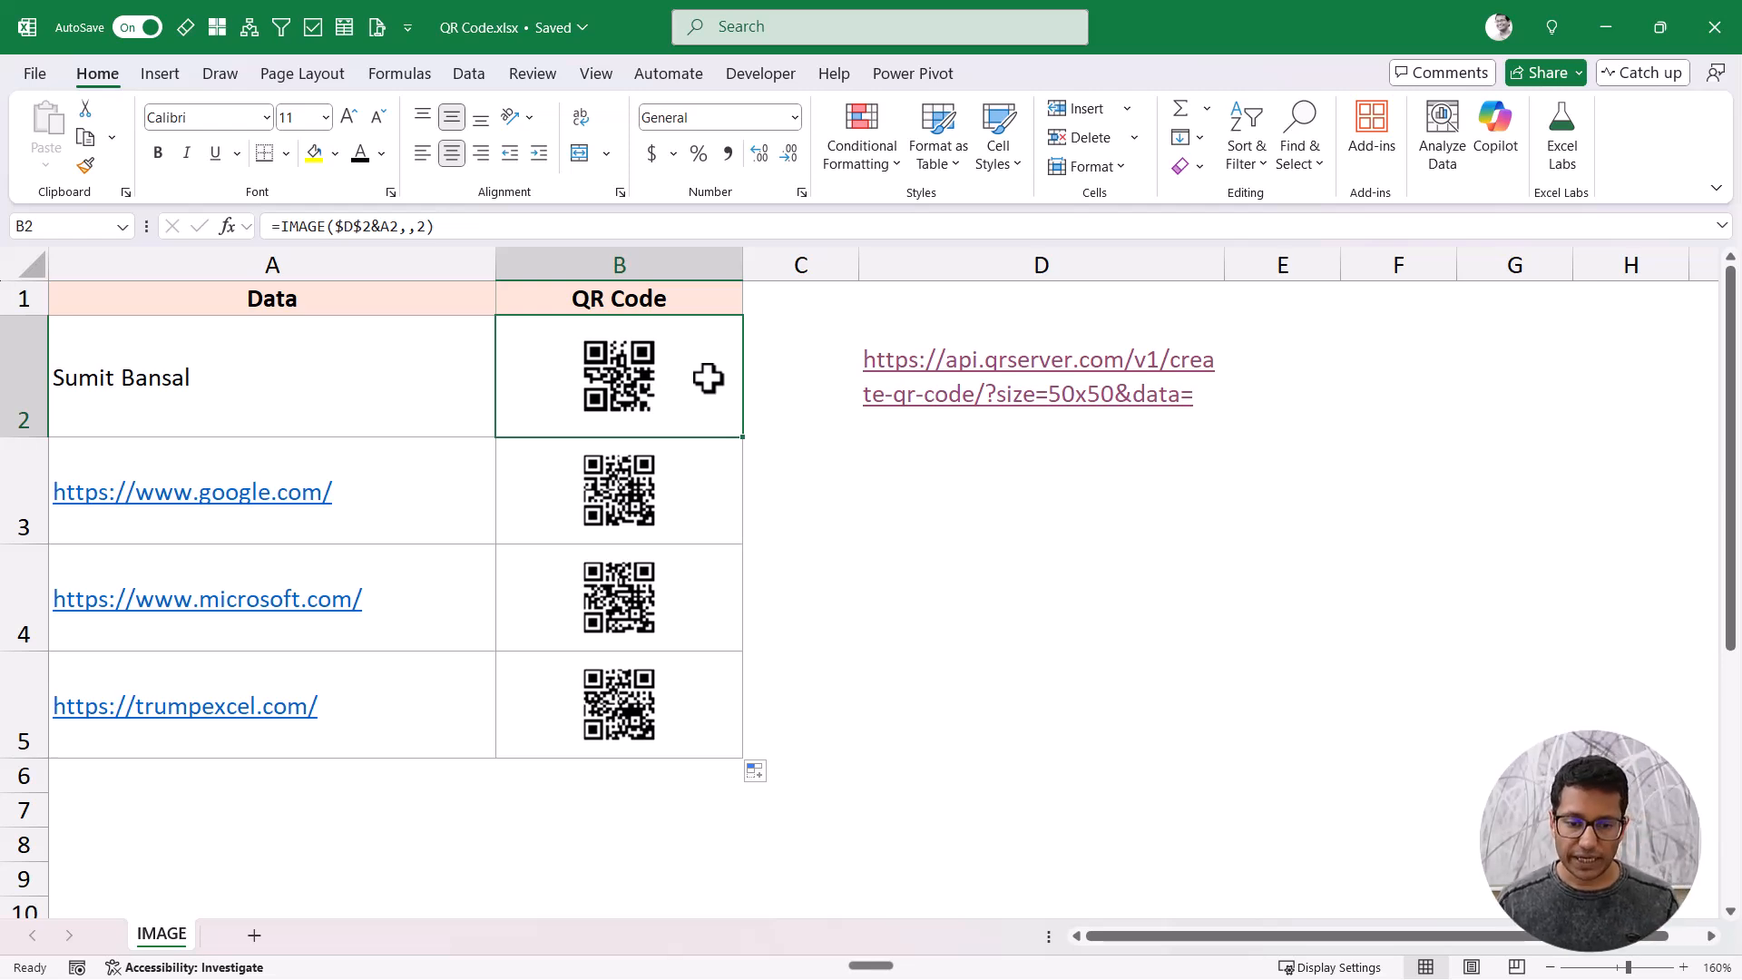
right_click(640, 381)
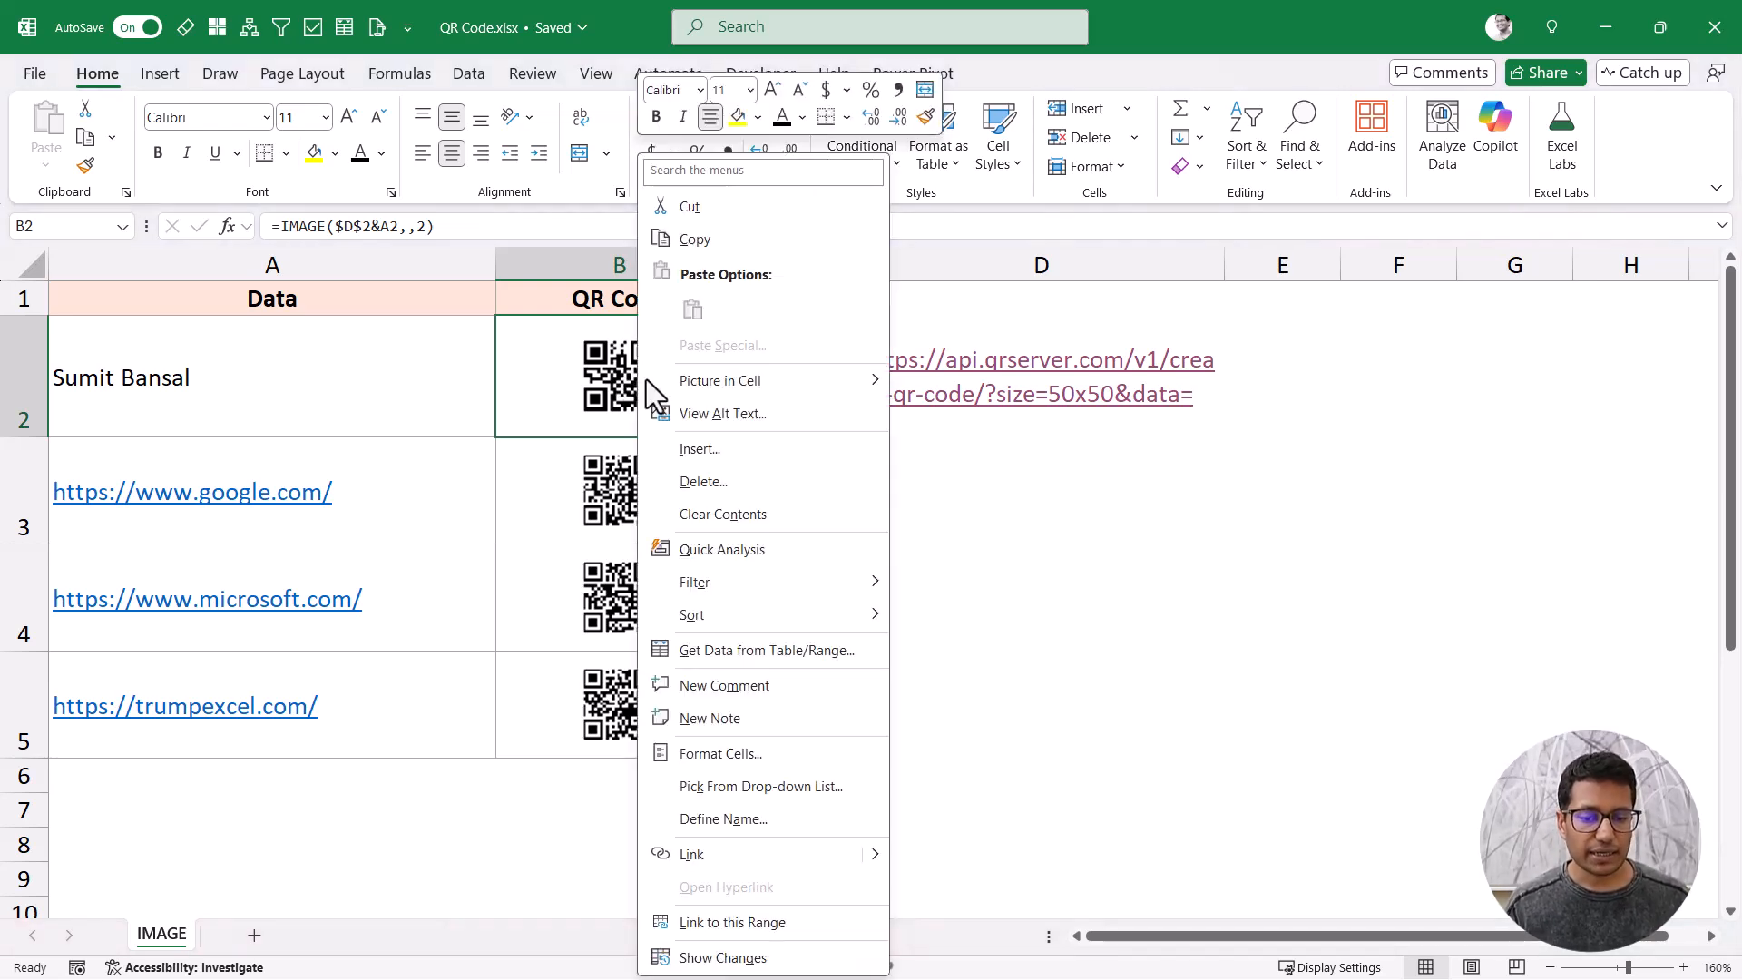
mouse_move(727, 383)
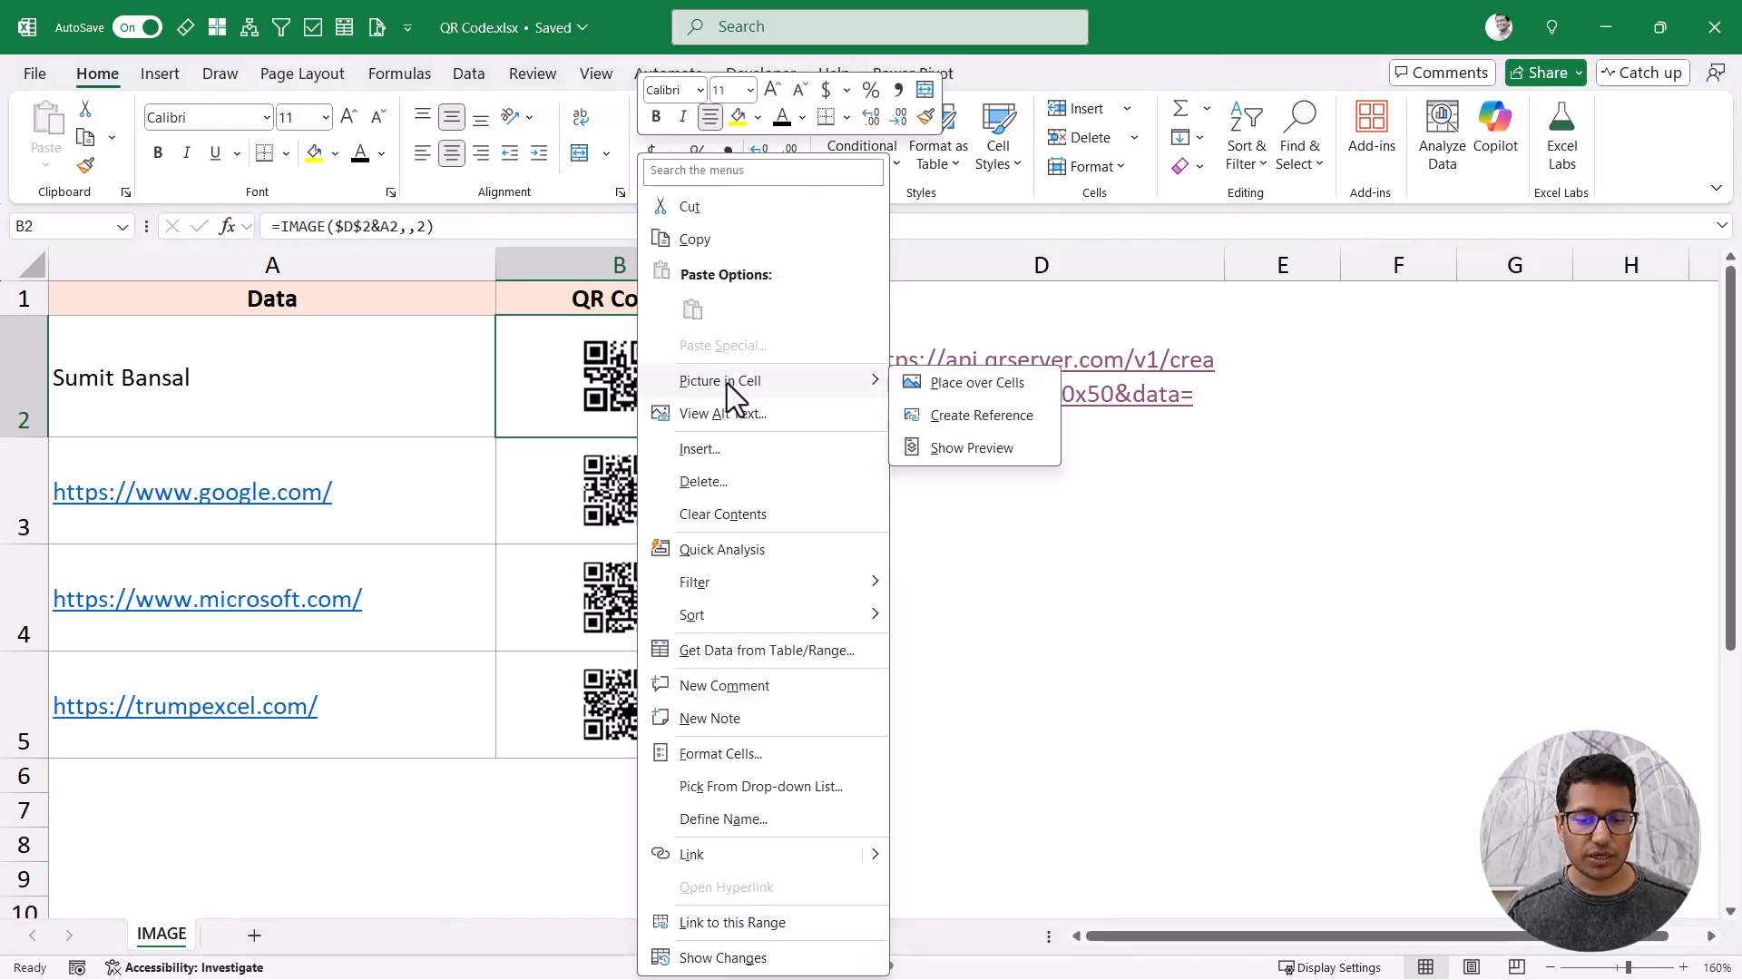
left_click(982, 388)
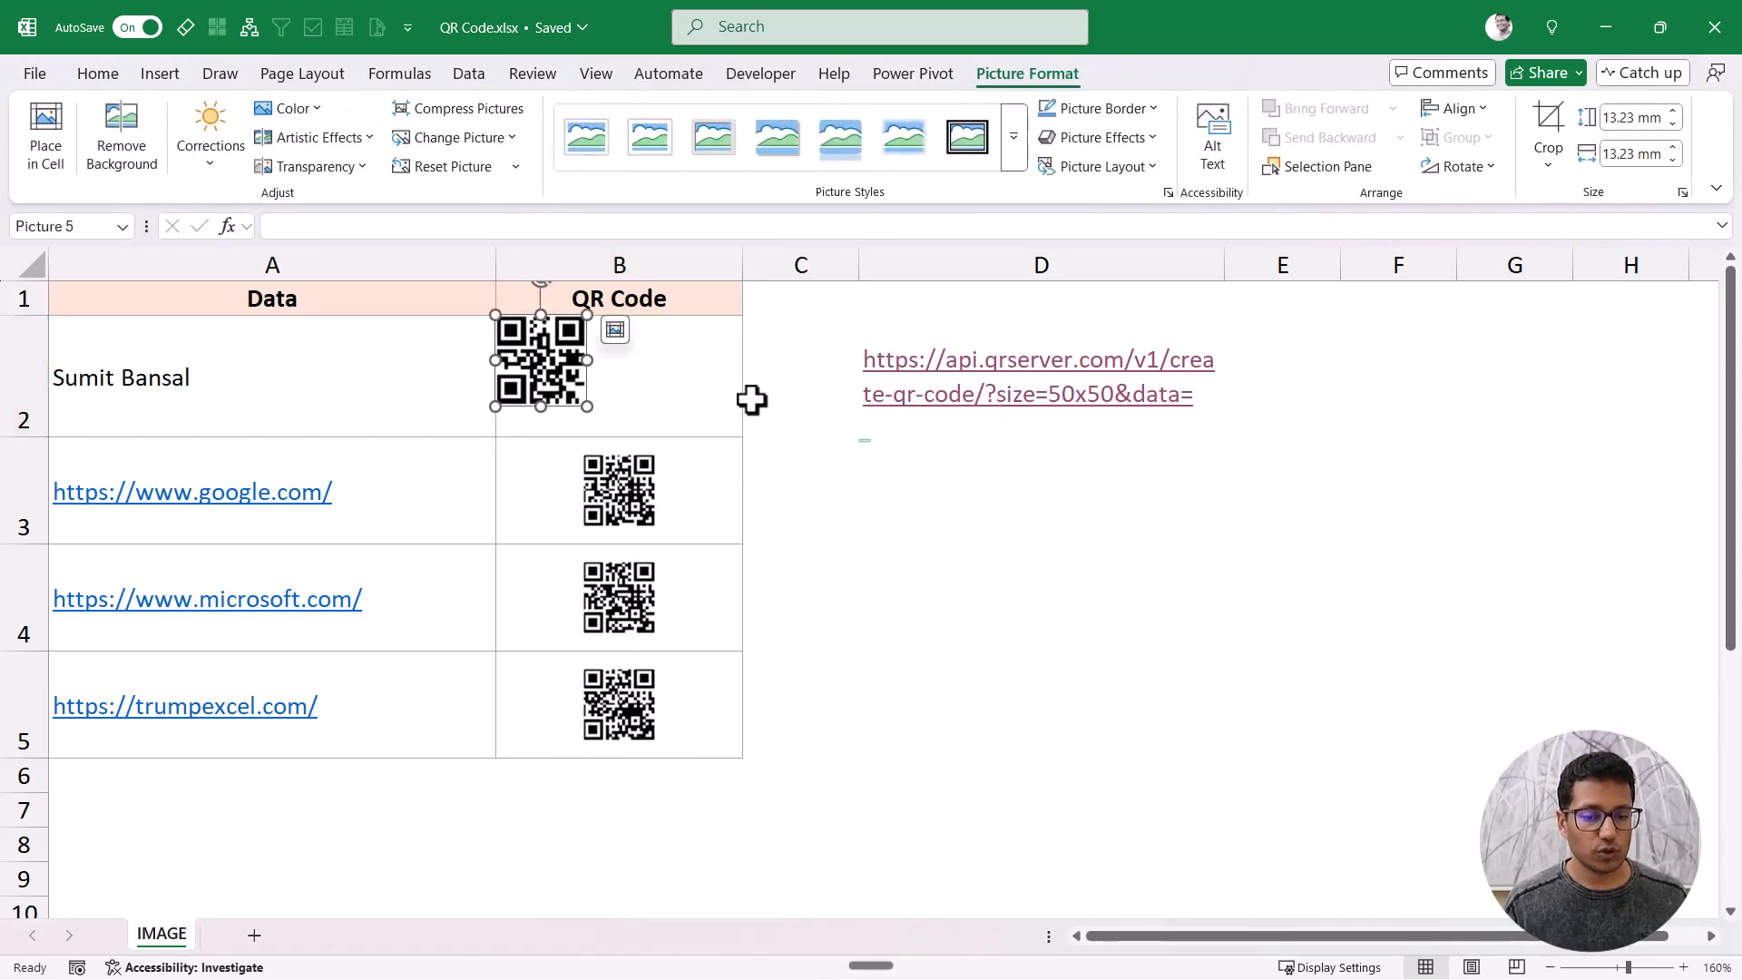
left_click_drag(538, 370, 639, 386)
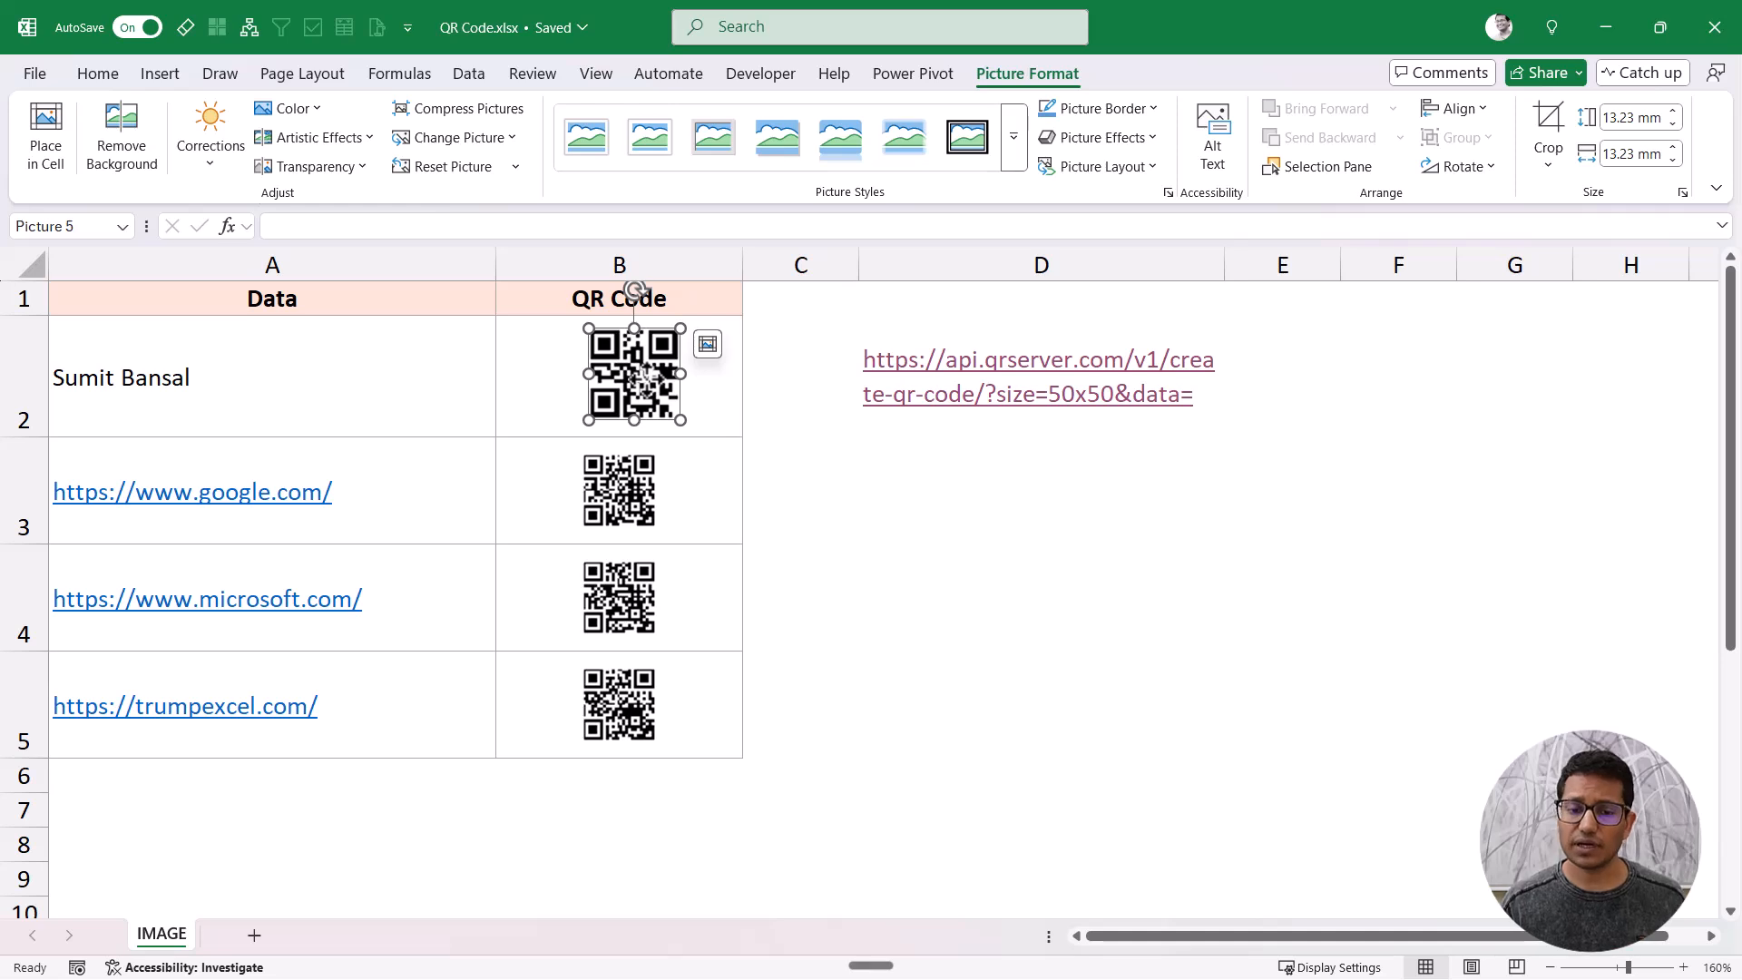
Step: Open the Save as Picture dialog for the floating QR code, cancel it, and delete the floating copy
right_click(643, 372)
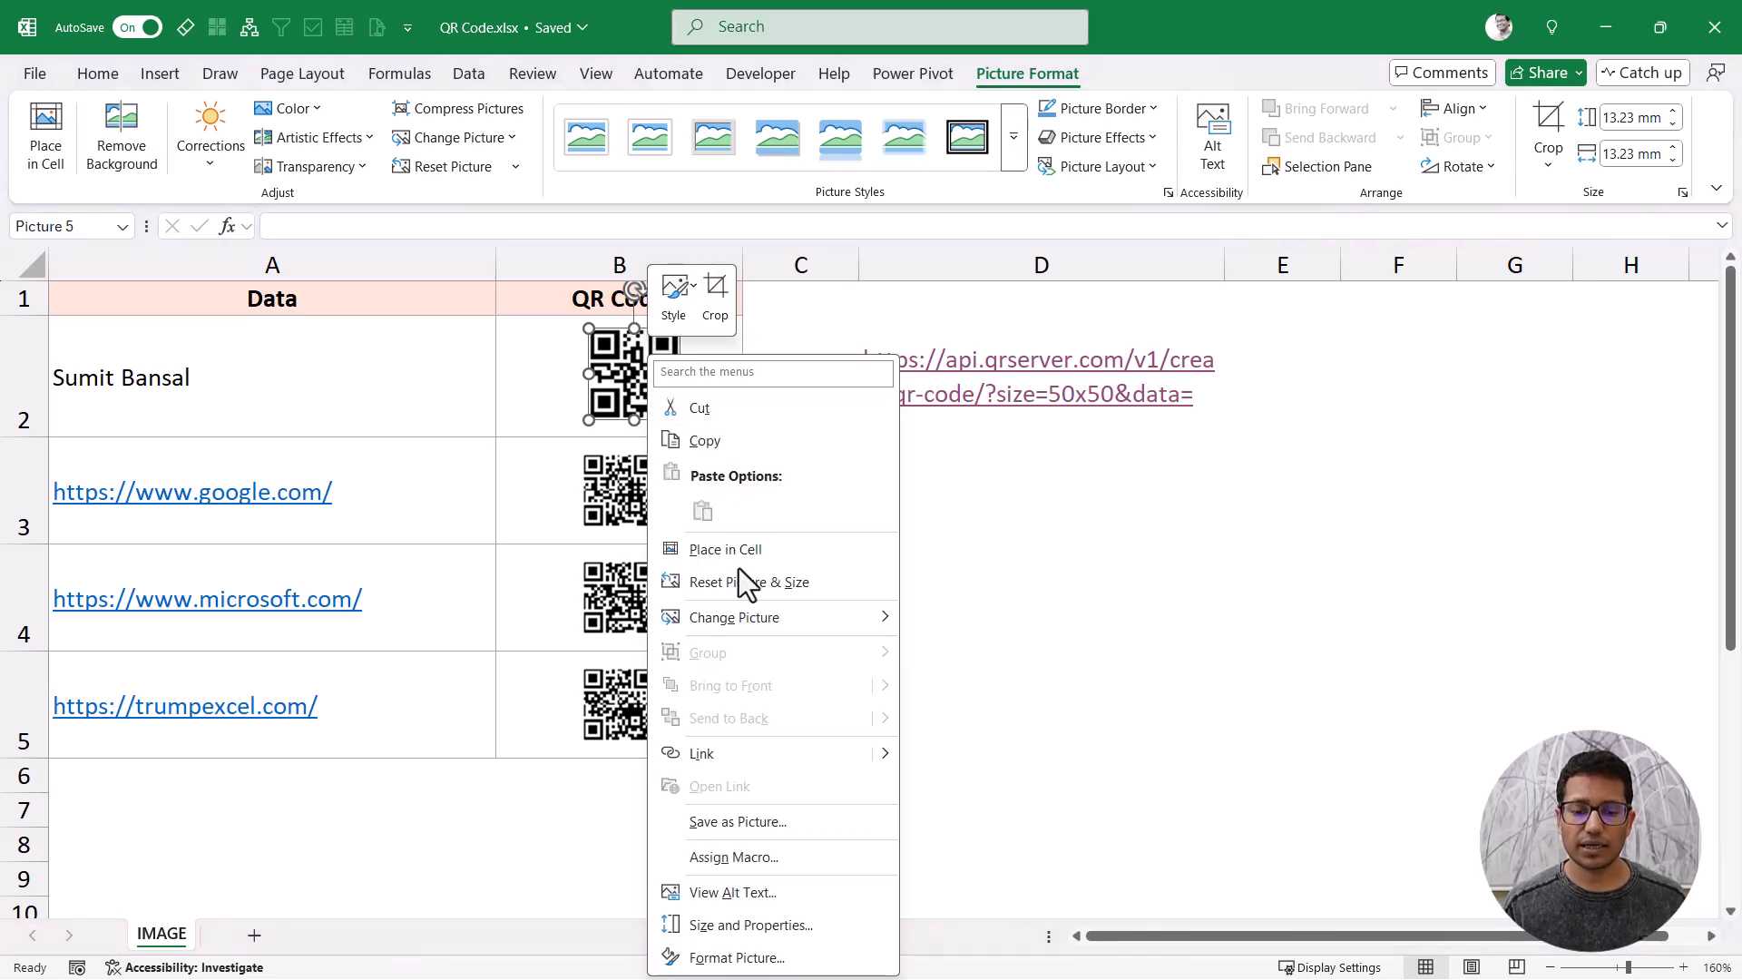
left_click(758, 821)
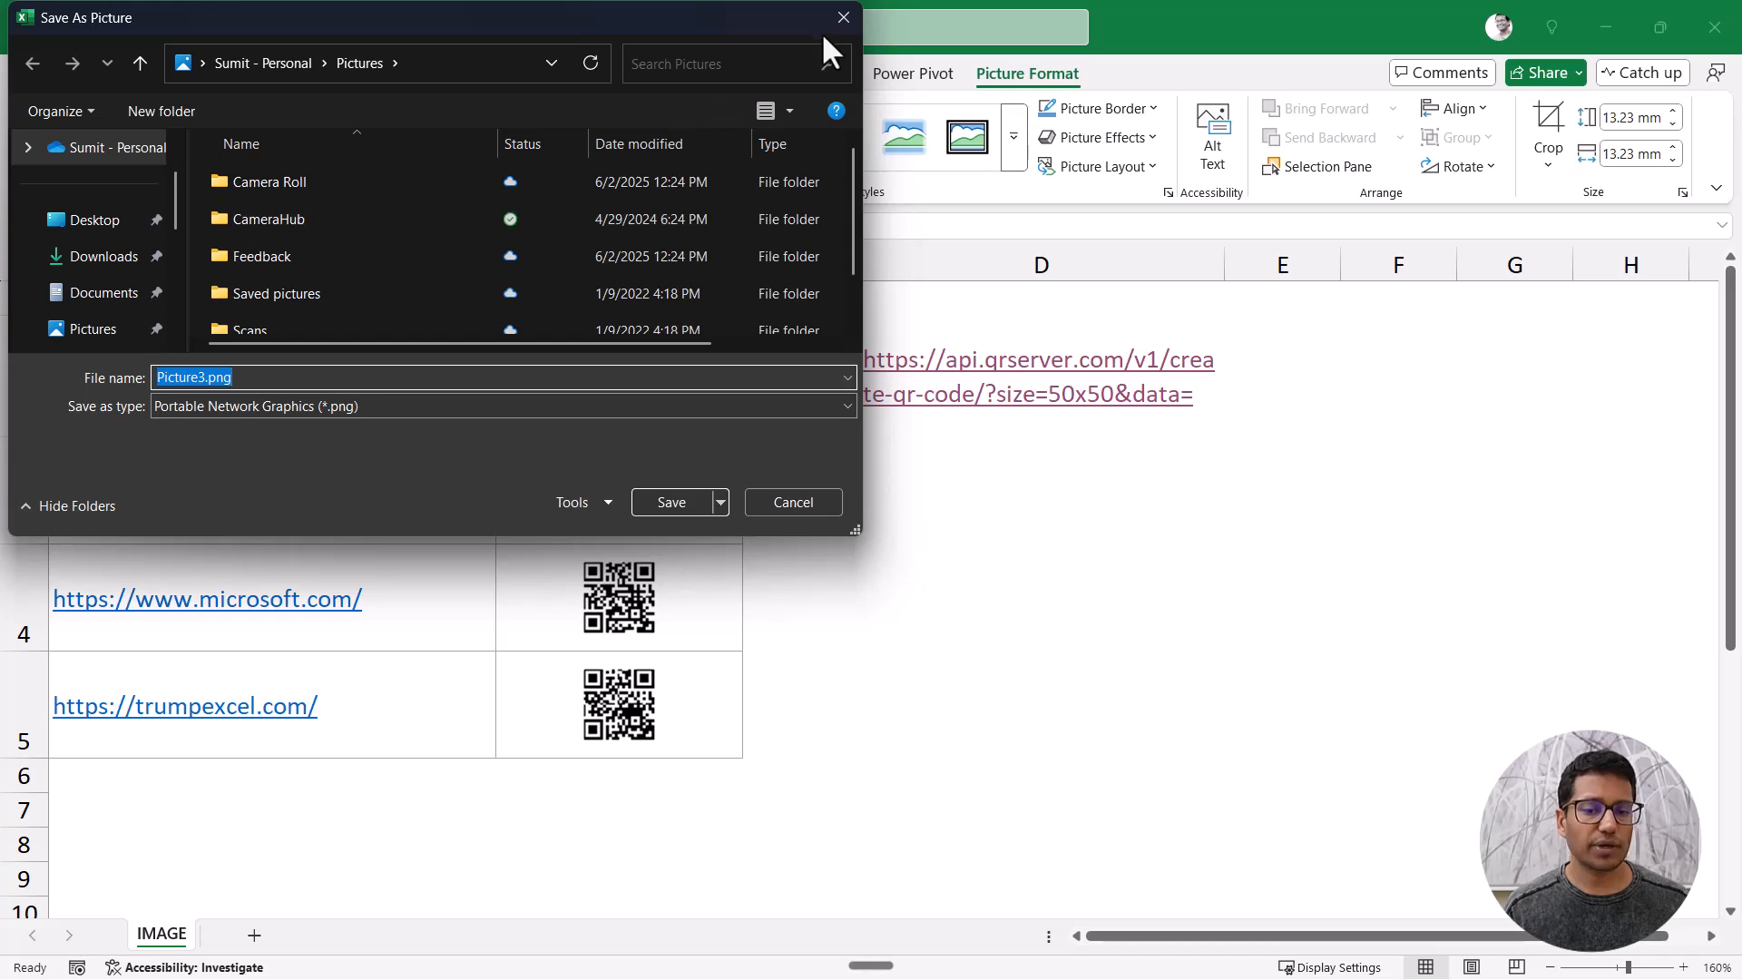
left_click(843, 17)
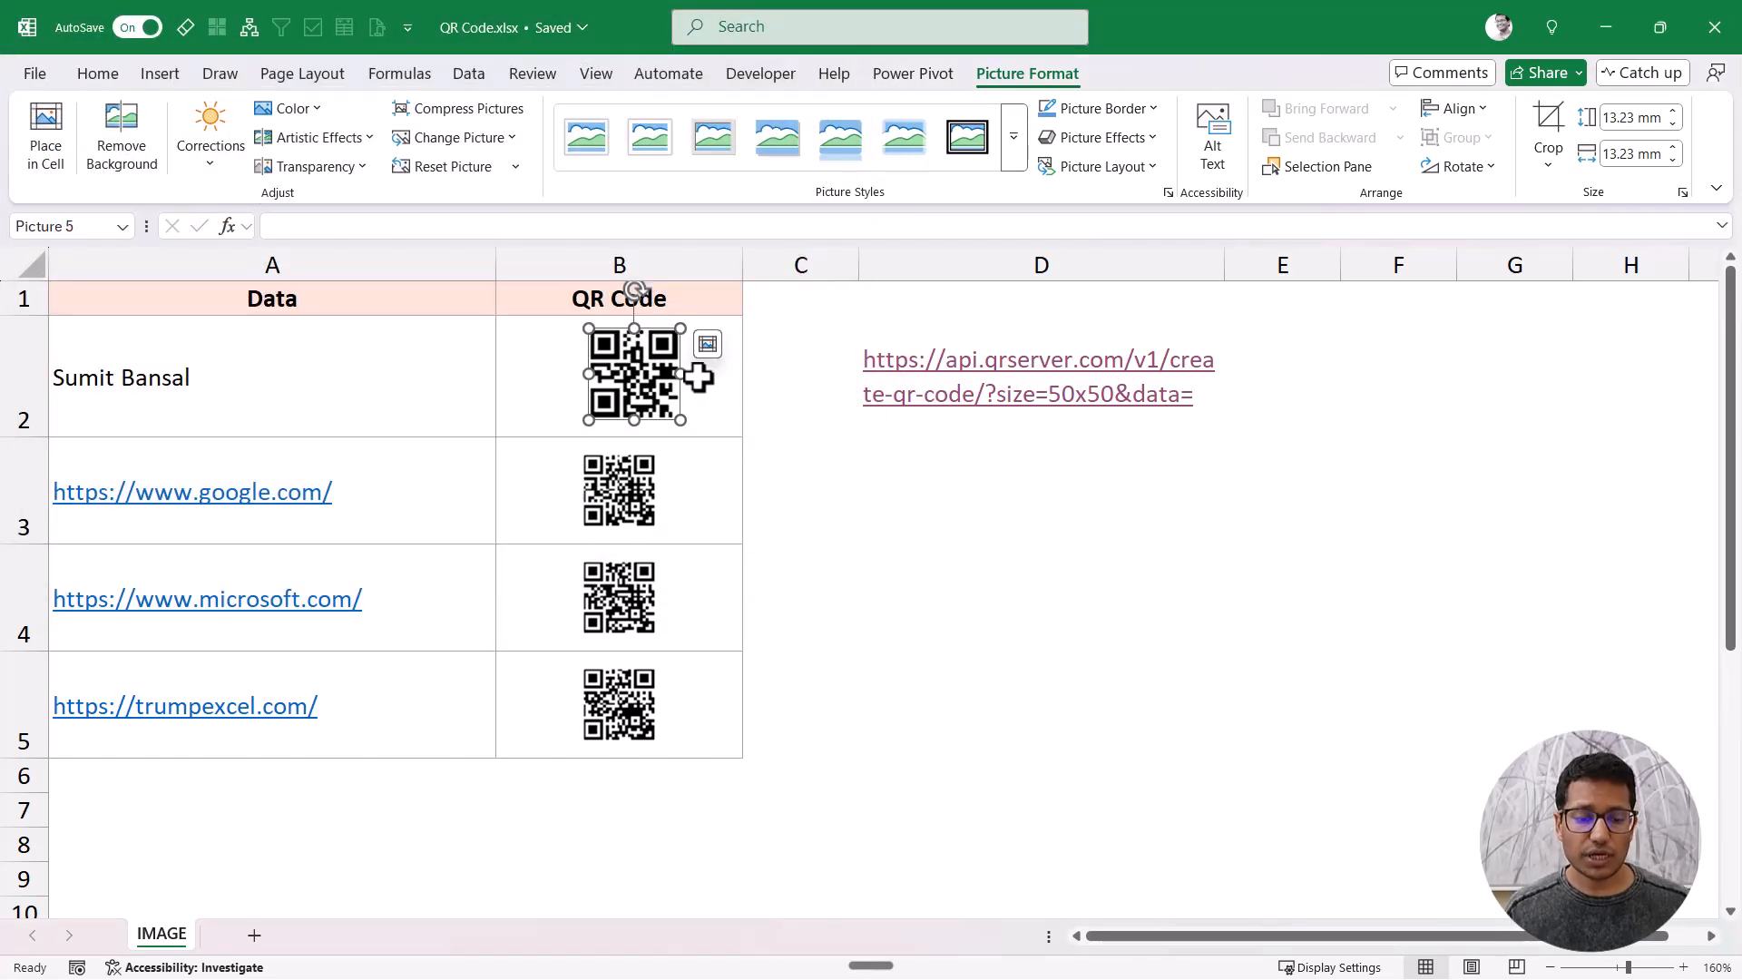
key("Delete")
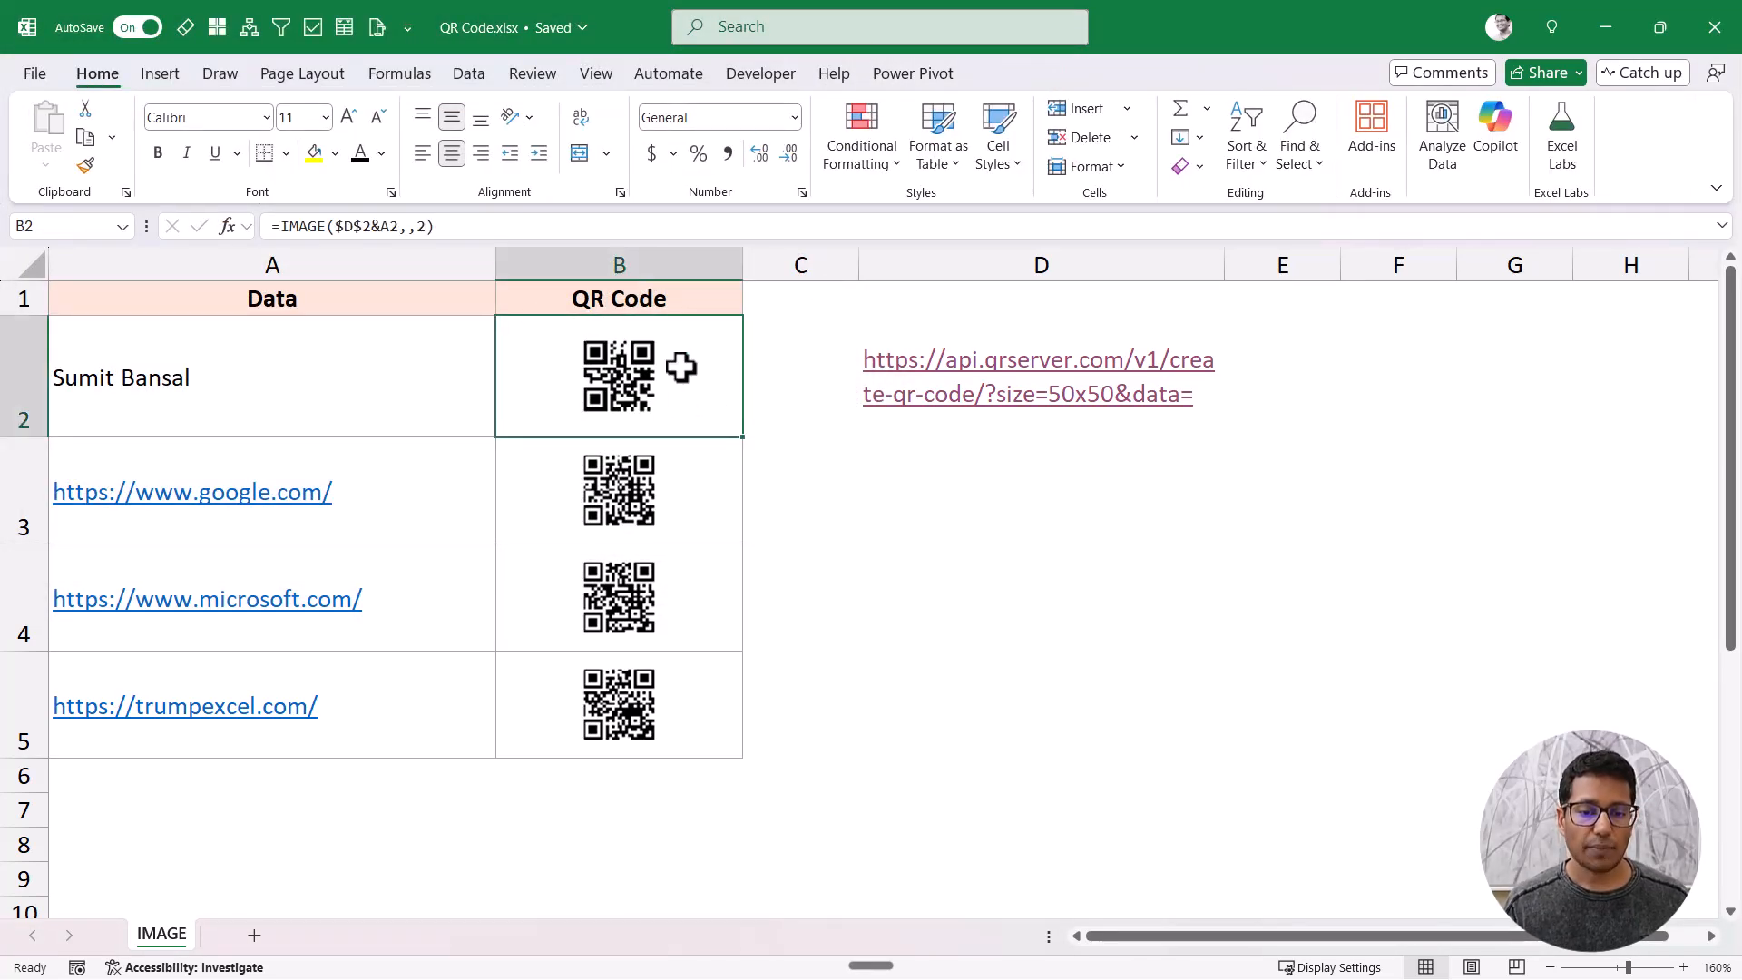
Step: Create a picture reference from the QR code in B2 and move it beside row 3, below the API link
right_click(682, 368)
mouse_move(787, 384)
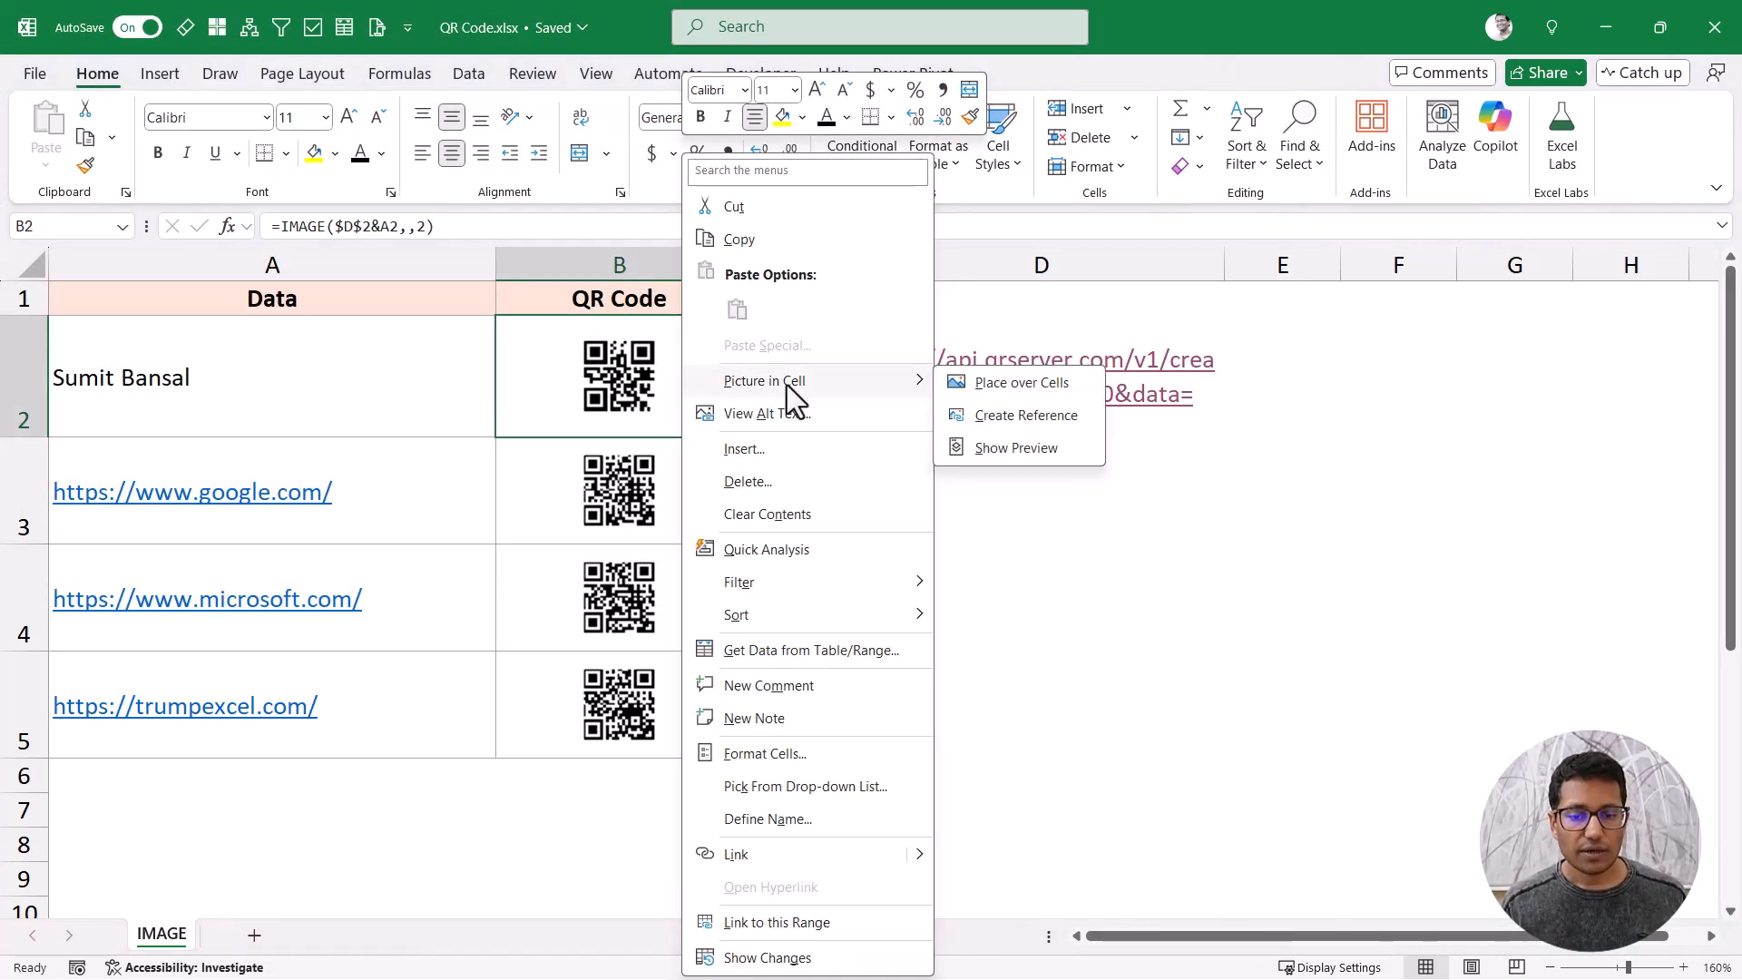
left_click(996, 415)
left_click_drag(619, 376, 869, 508)
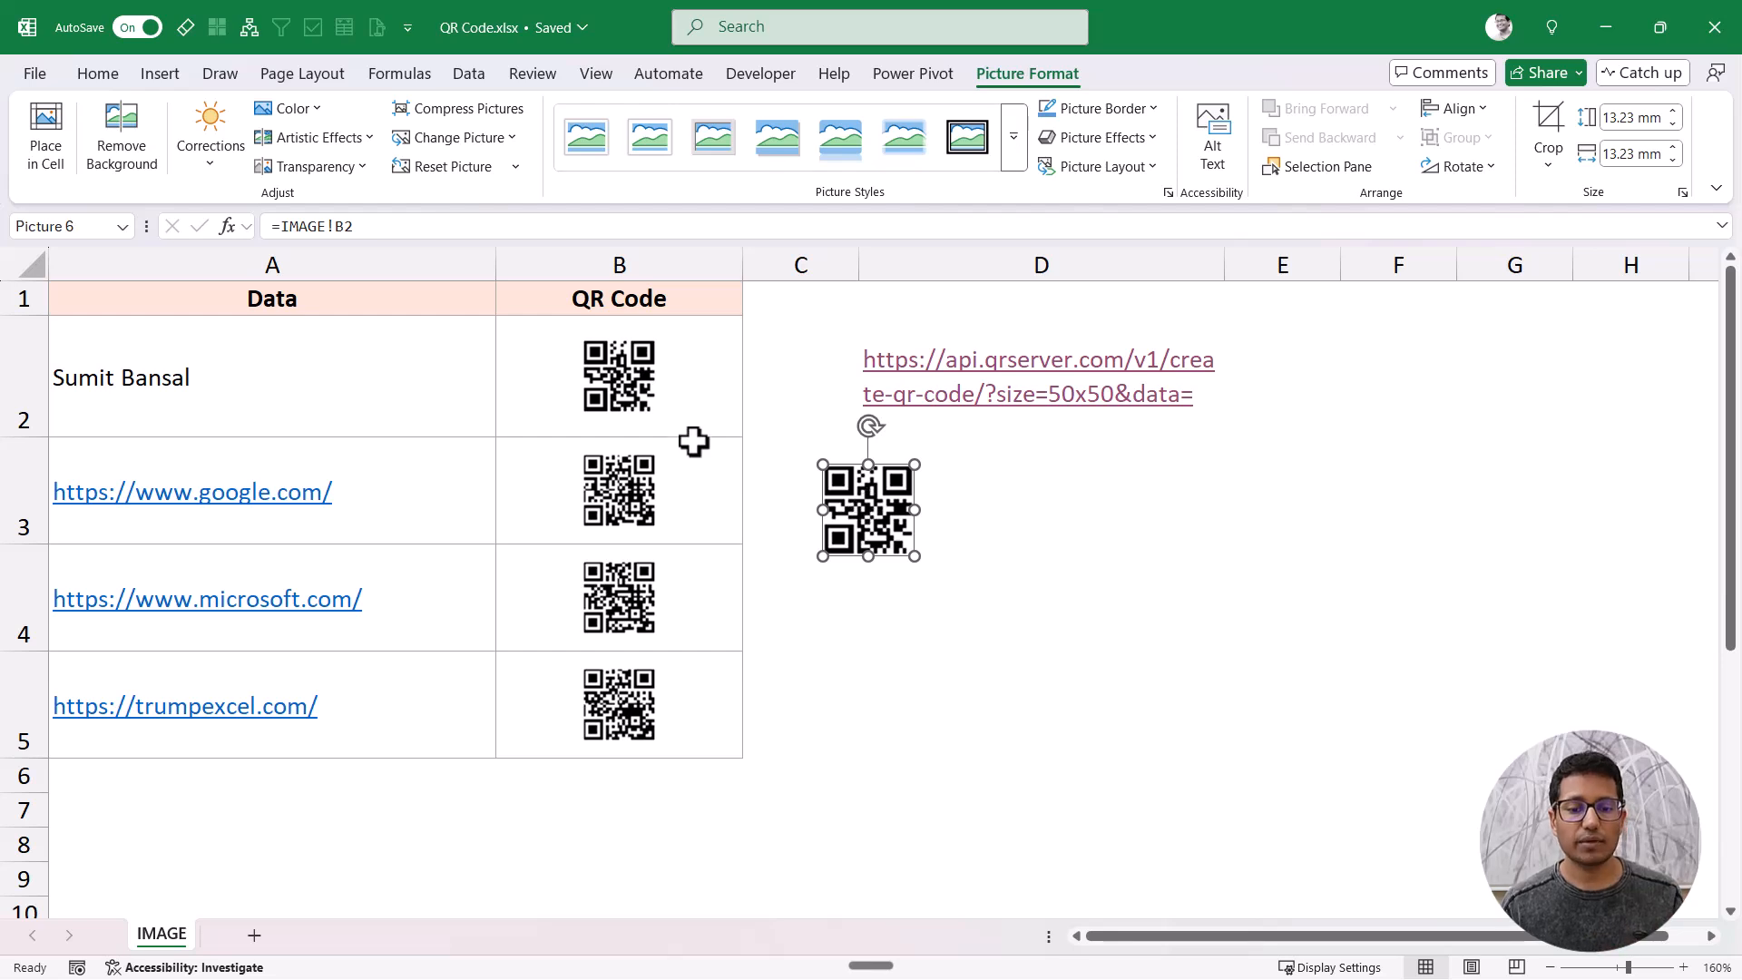
Step: Compare the referenced QR picture's formula with cell B2, check its save-as-picture option, and delete the referenced picture
left_click(685, 404)
left_click(685, 404)
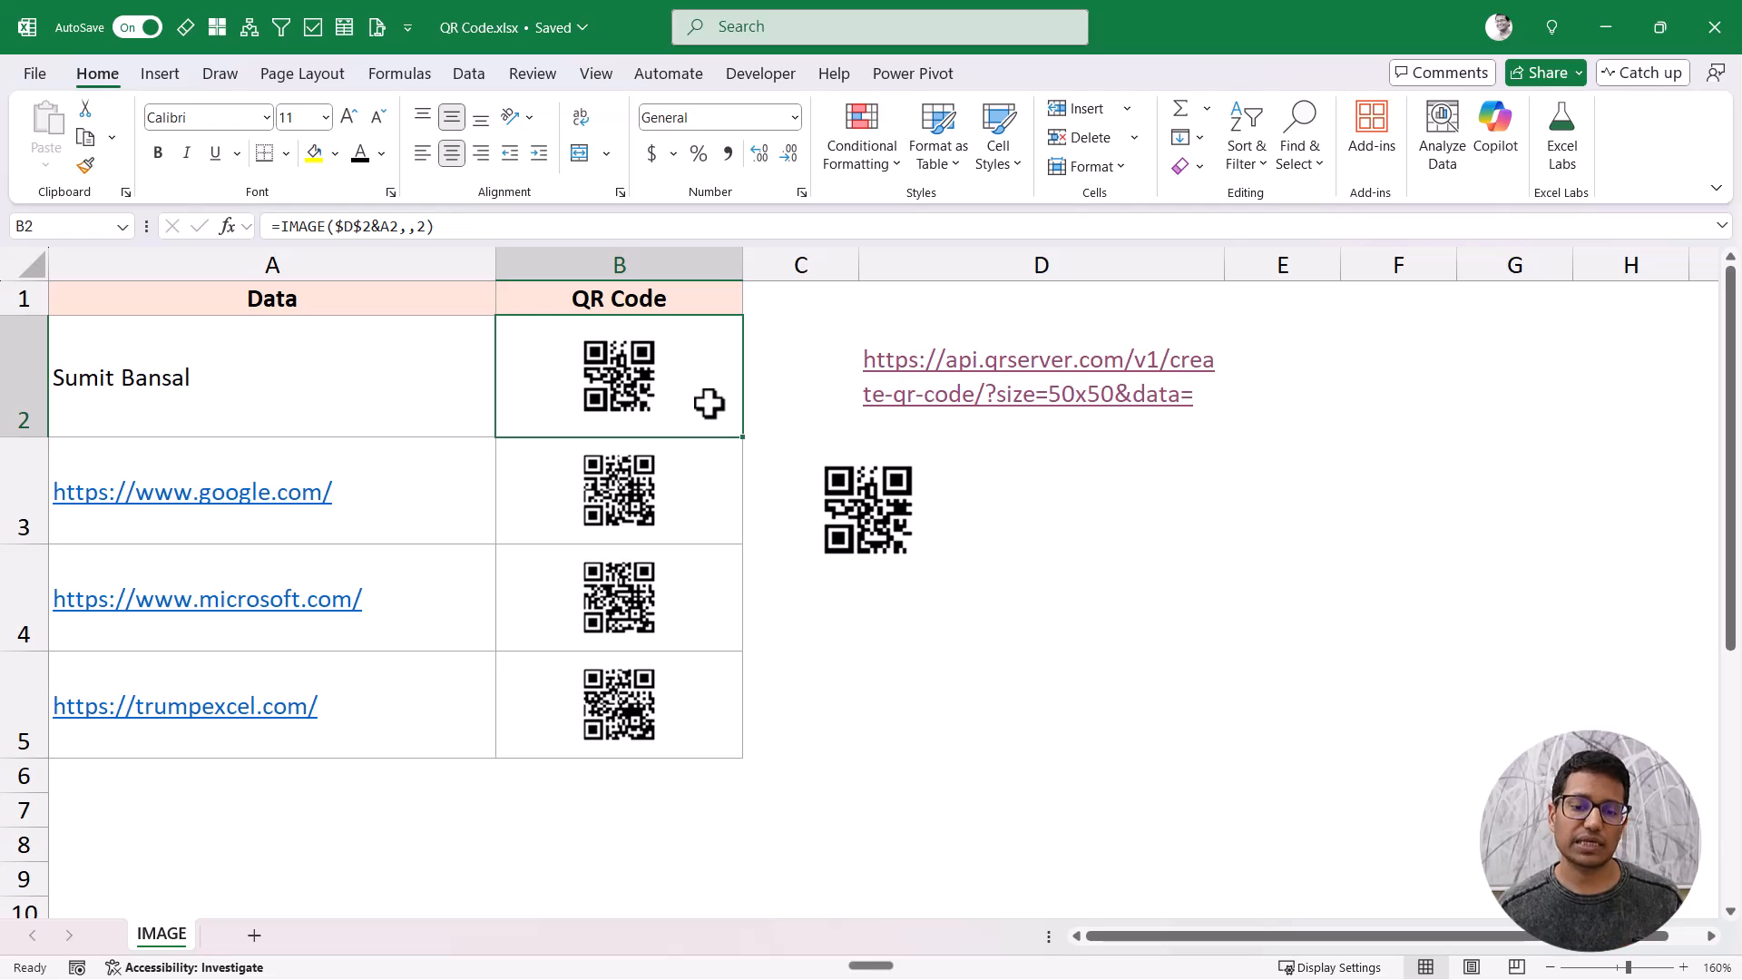
left_click(842, 506)
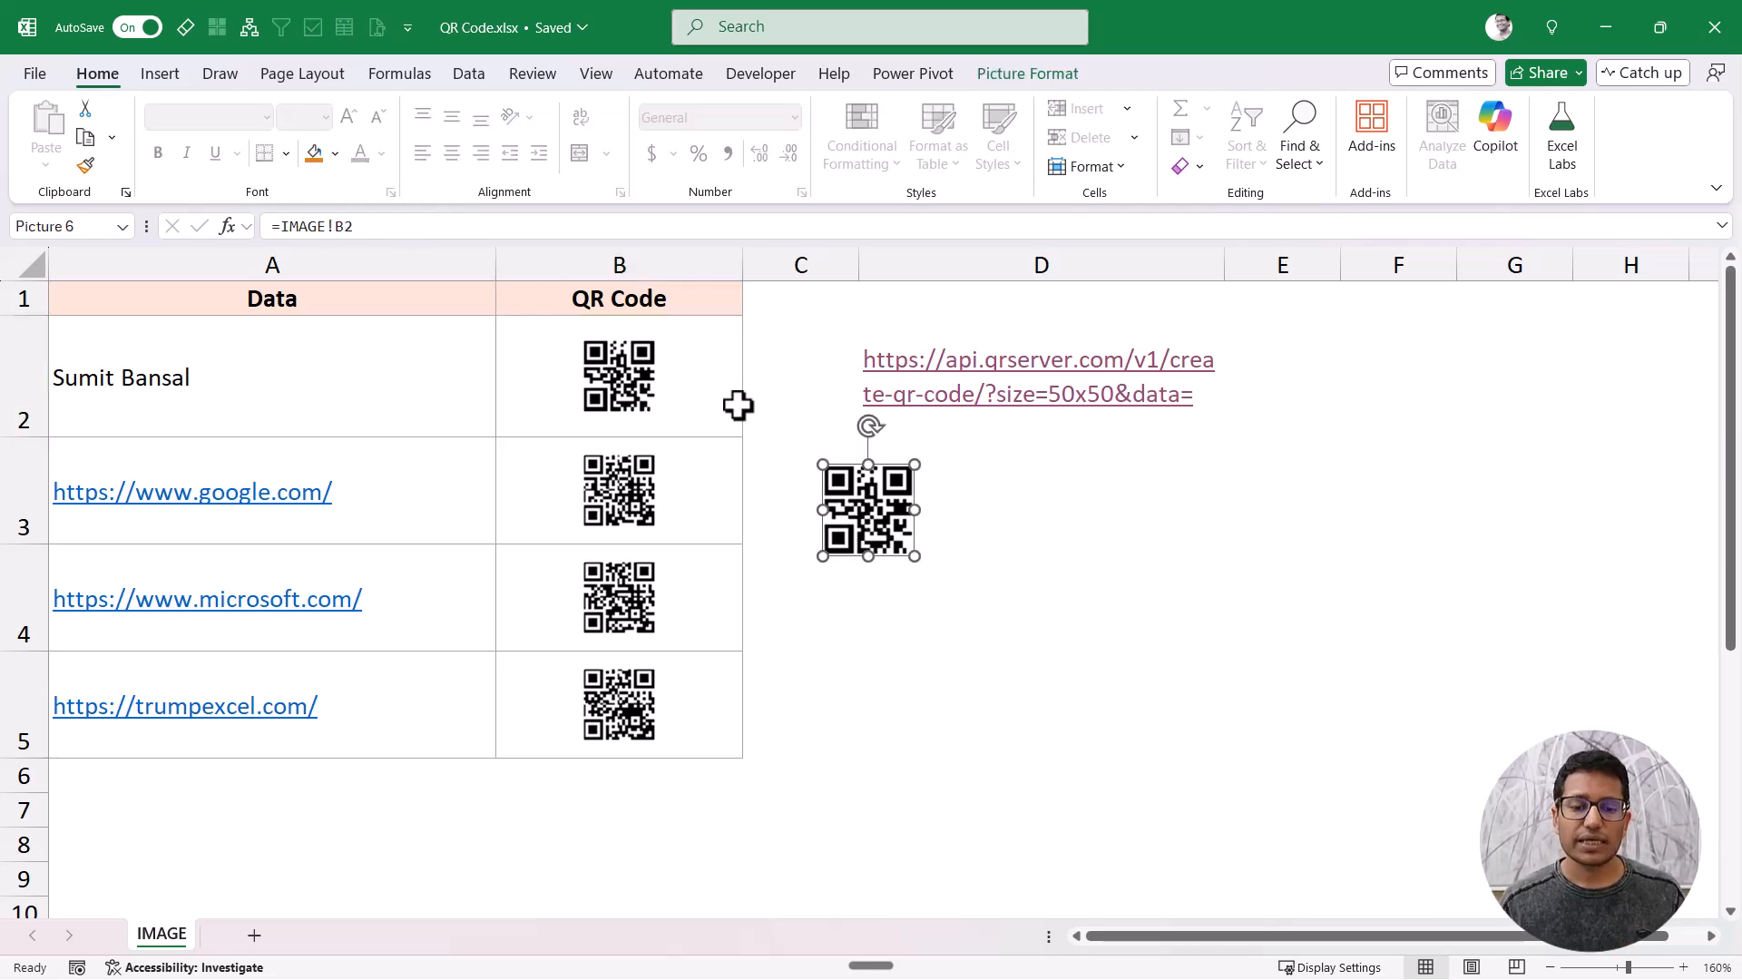
left_click(687, 377)
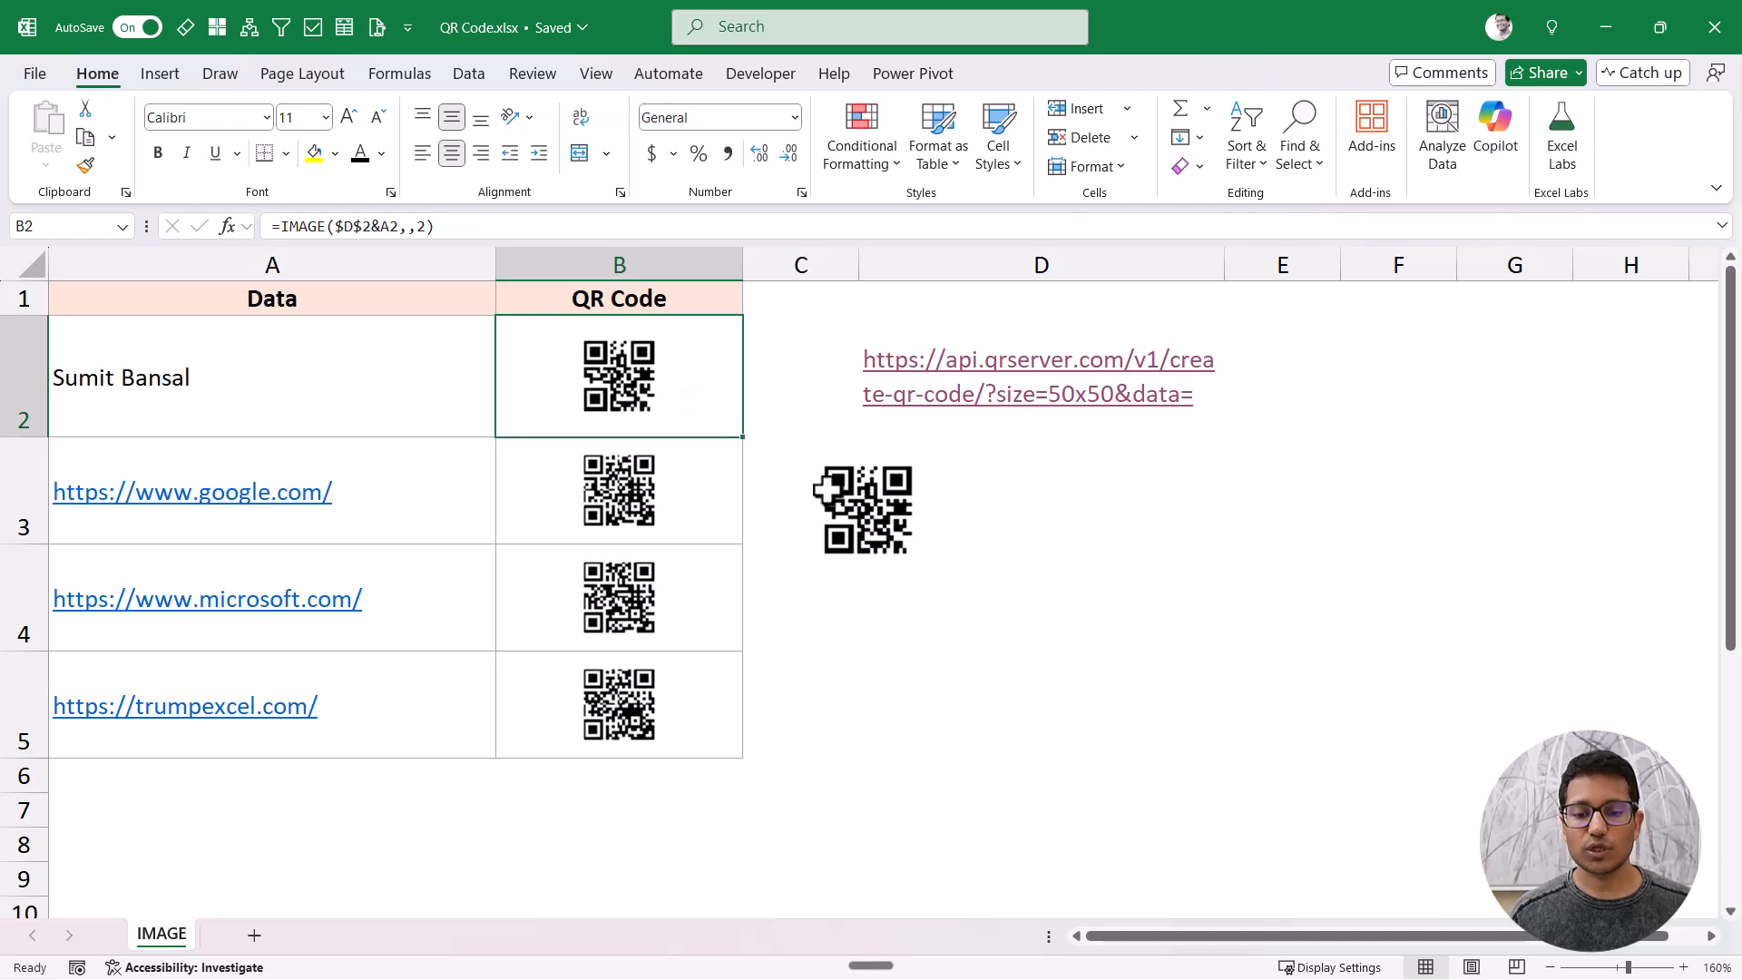
left_click(842, 504)
right_click(862, 510)
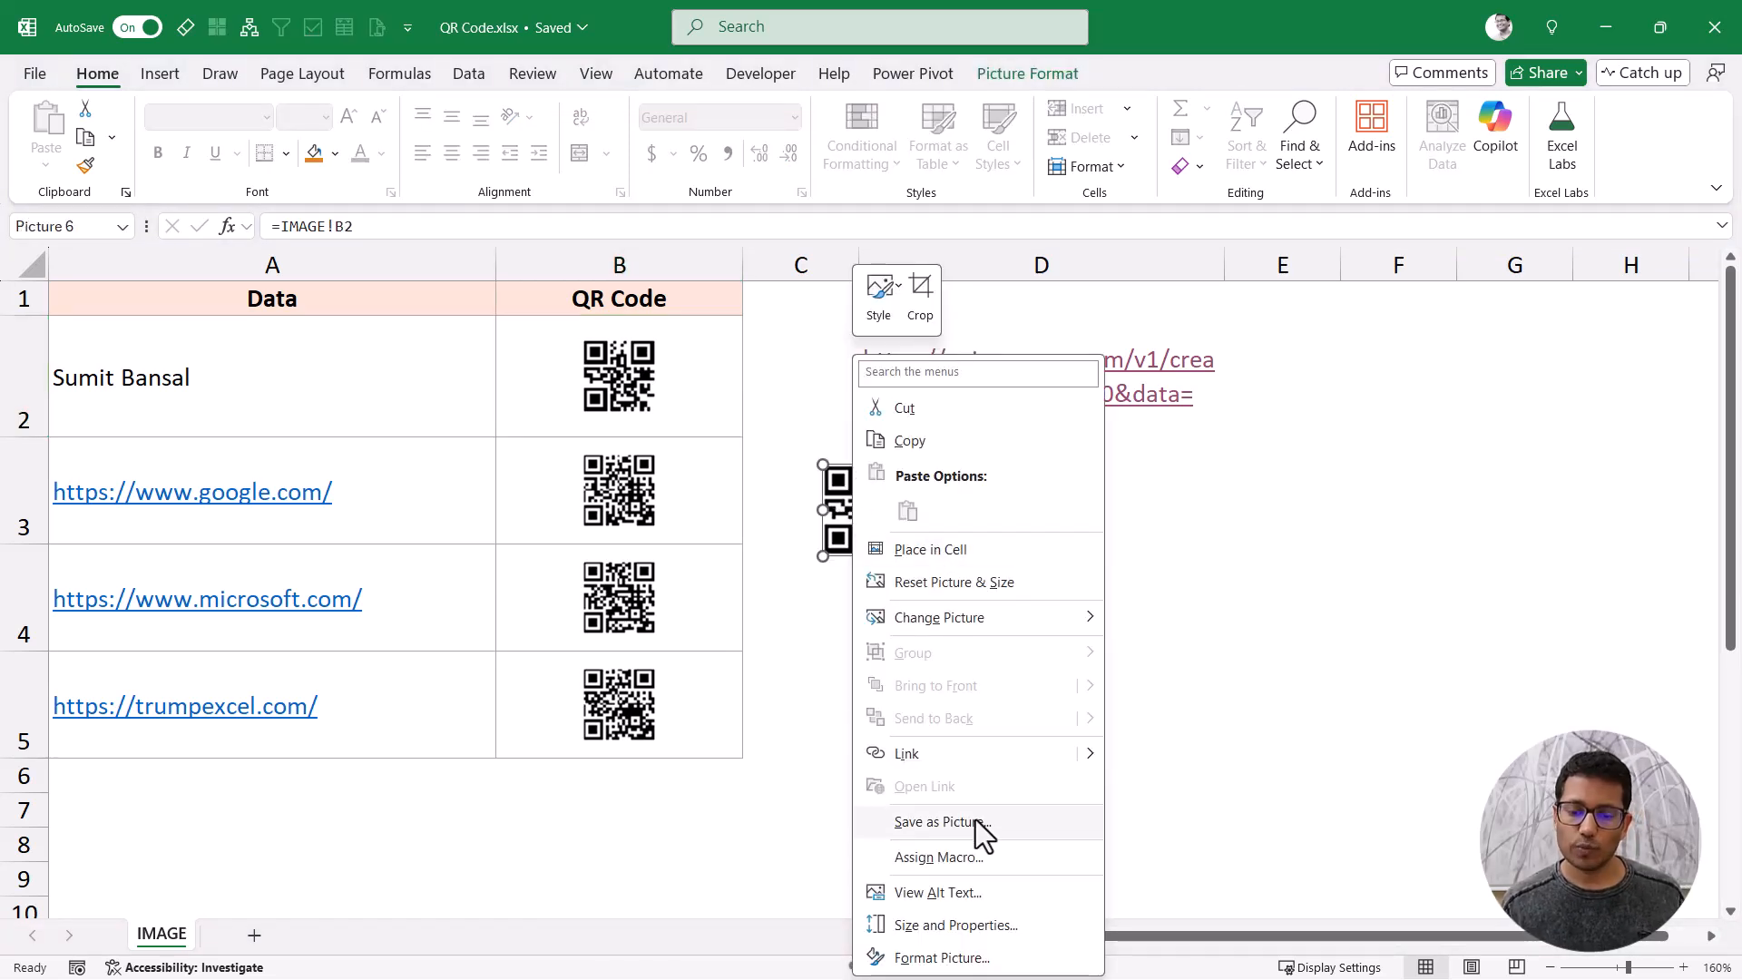
left_click(856, 527)
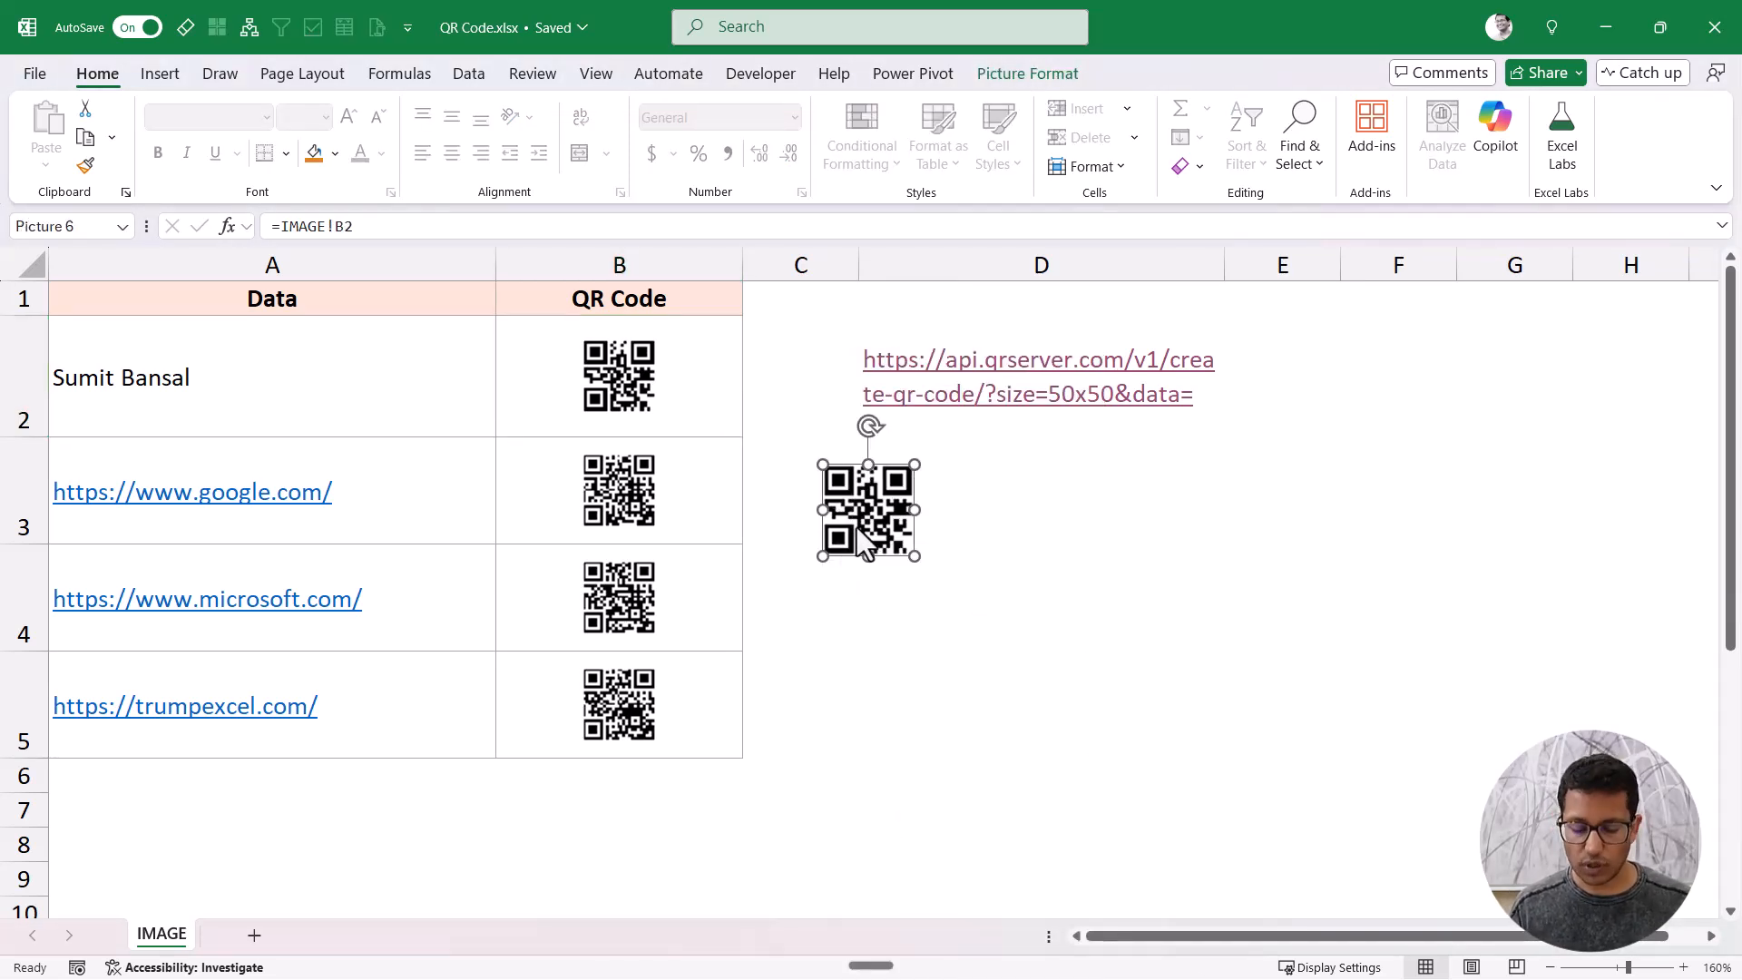
key("Delete")
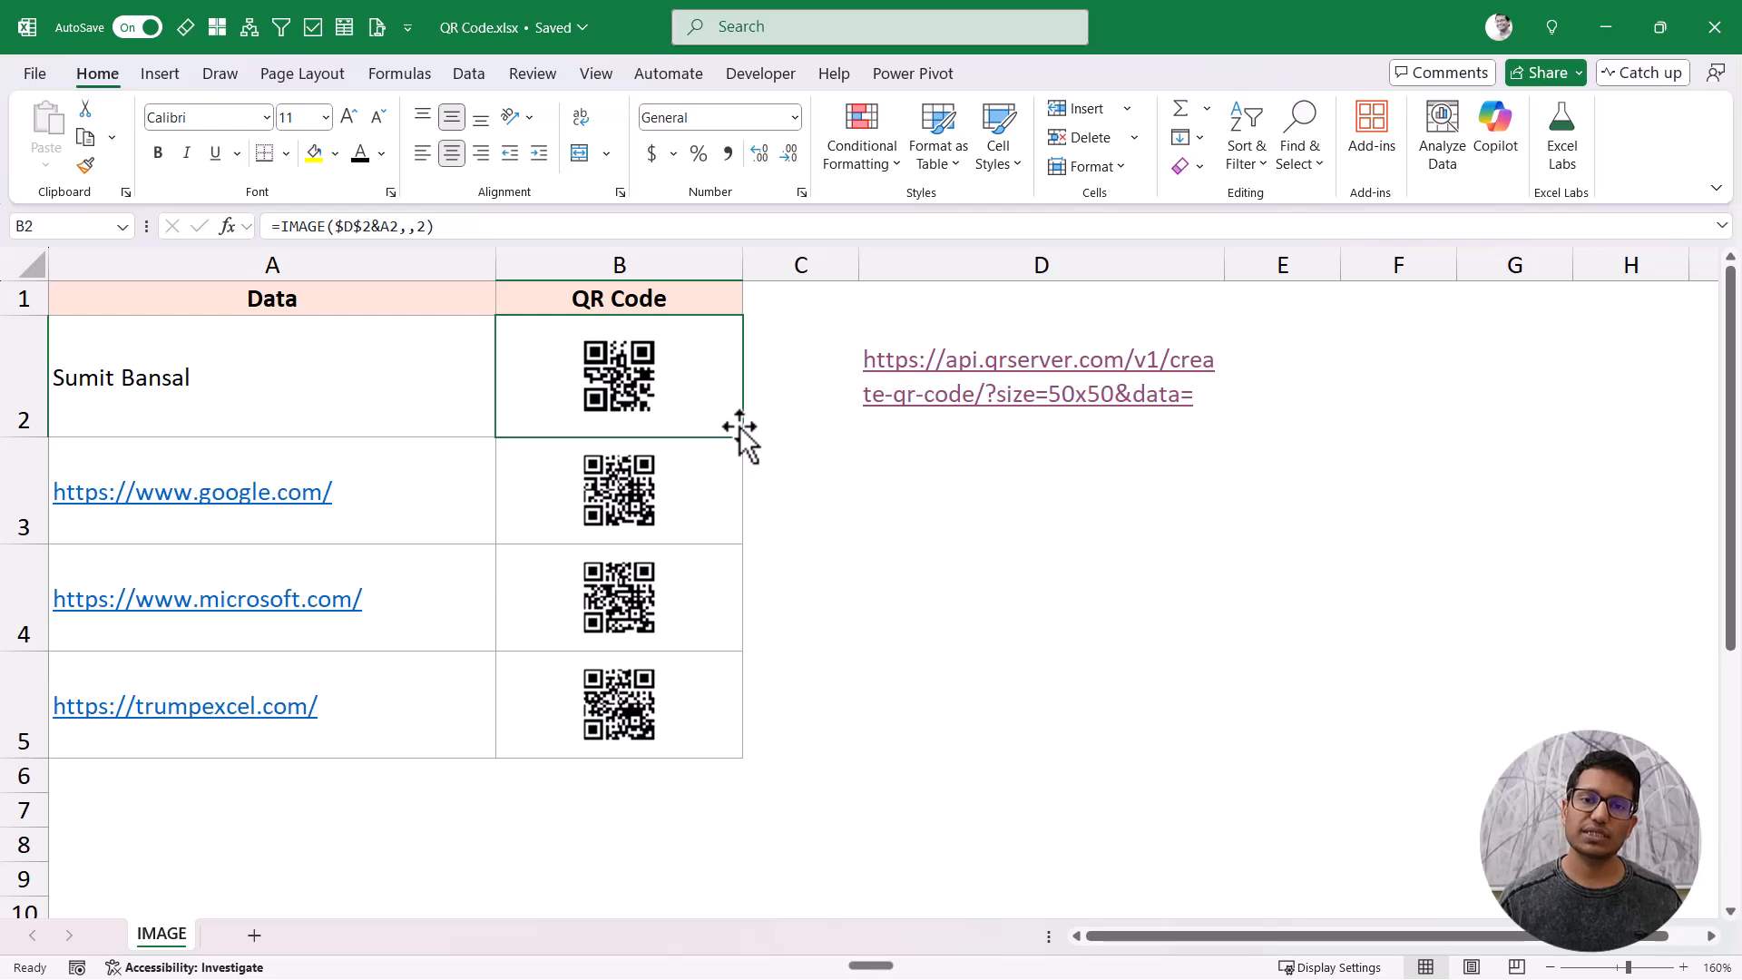